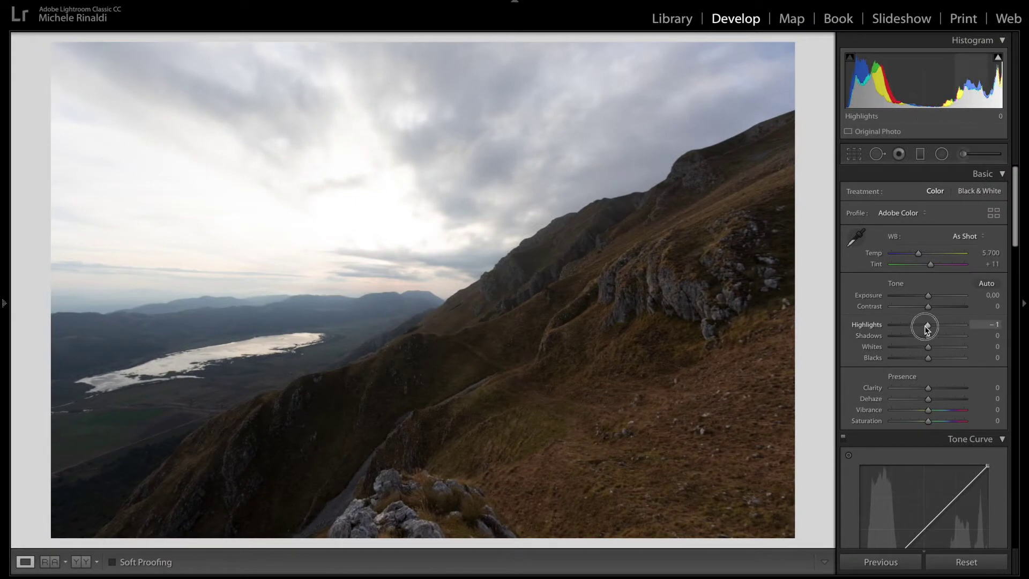
# - Drop Highlights to about −74 and raise Shadows to +50 on the overcast landscape
pyautogui.moveTo(926, 328); pyautogui.dragTo(899, 326)
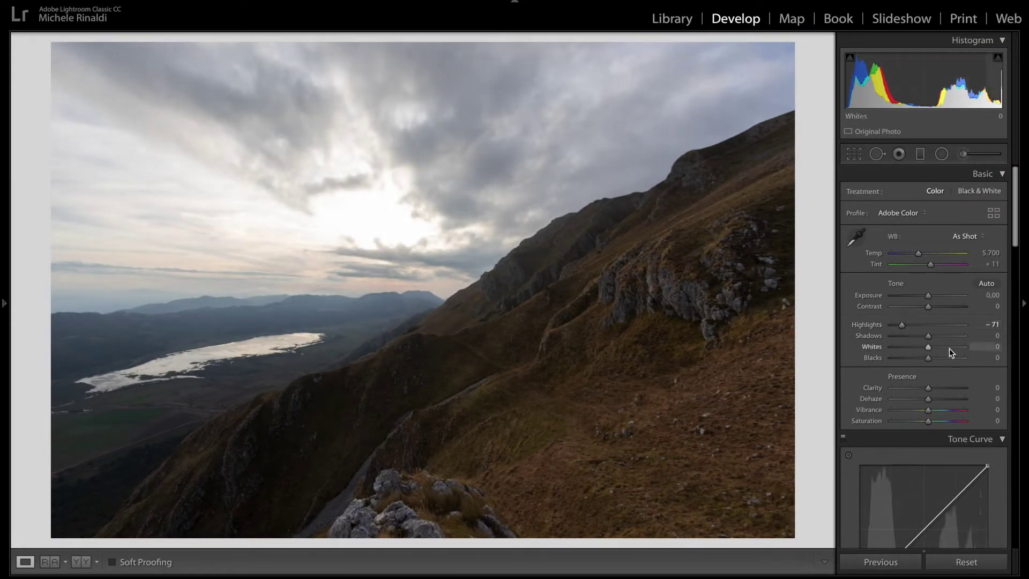
pyautogui.moveTo(927, 335); pyautogui.dragTo(942, 336)
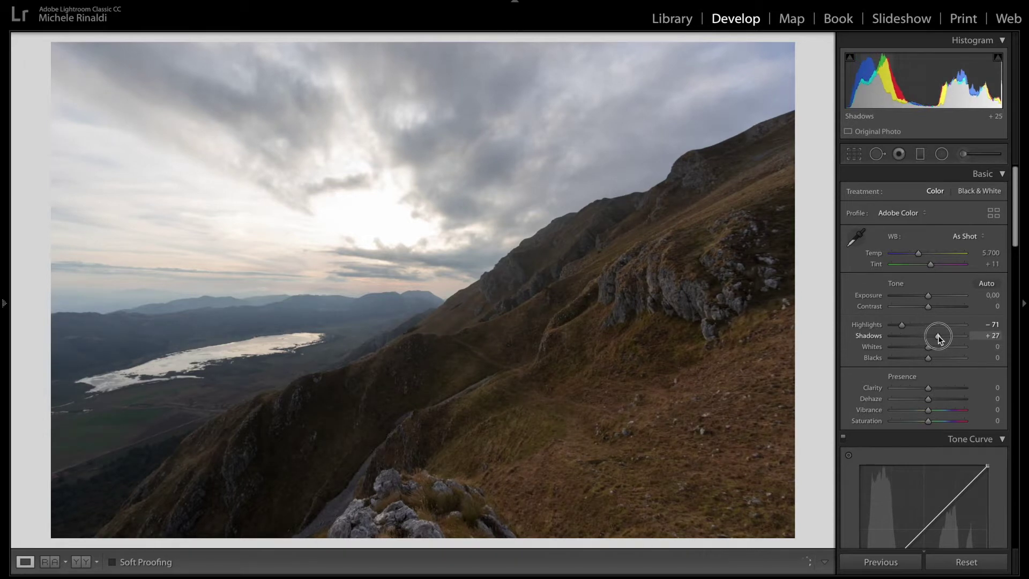
pyautogui.moveTo(942, 336); pyautogui.dragTo(946, 335)
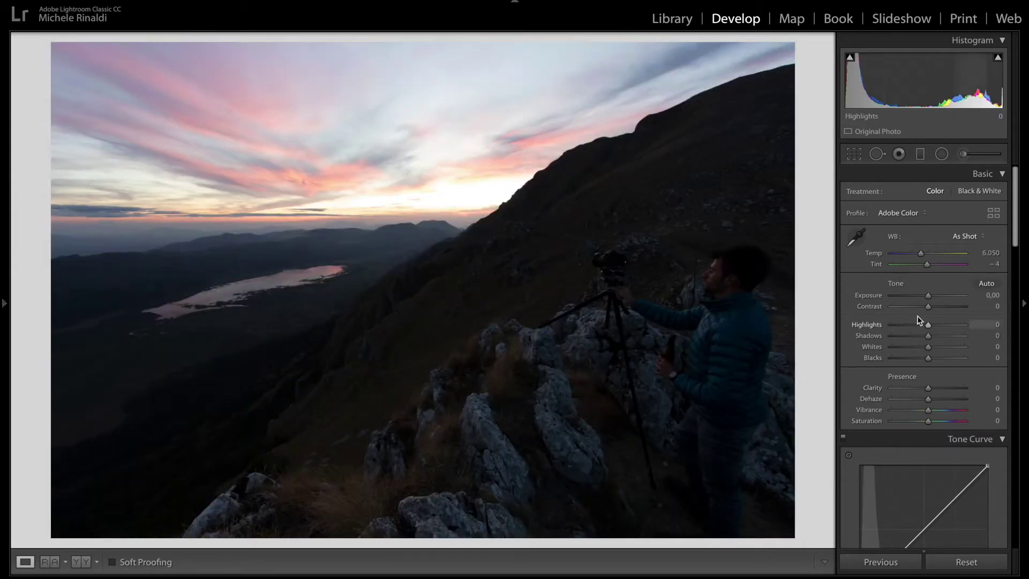
# - Give the sunset photo Highlights −51, Shadows +83, Whites −11 and Blacks +35
pyautogui.moveTo(924, 326); pyautogui.dragTo(907, 327)
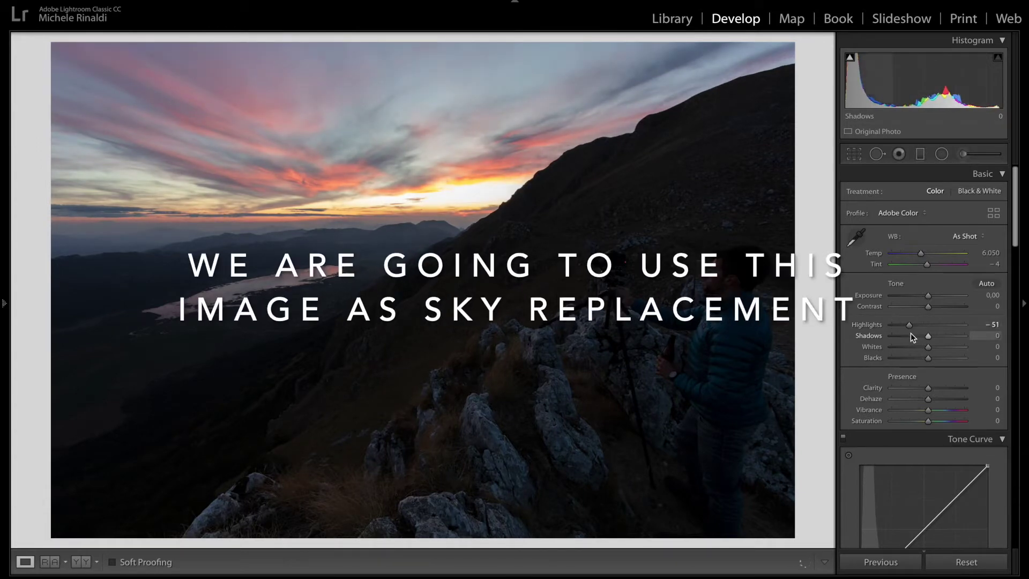
pyautogui.moveTo(927, 336); pyautogui.dragTo(958, 342)
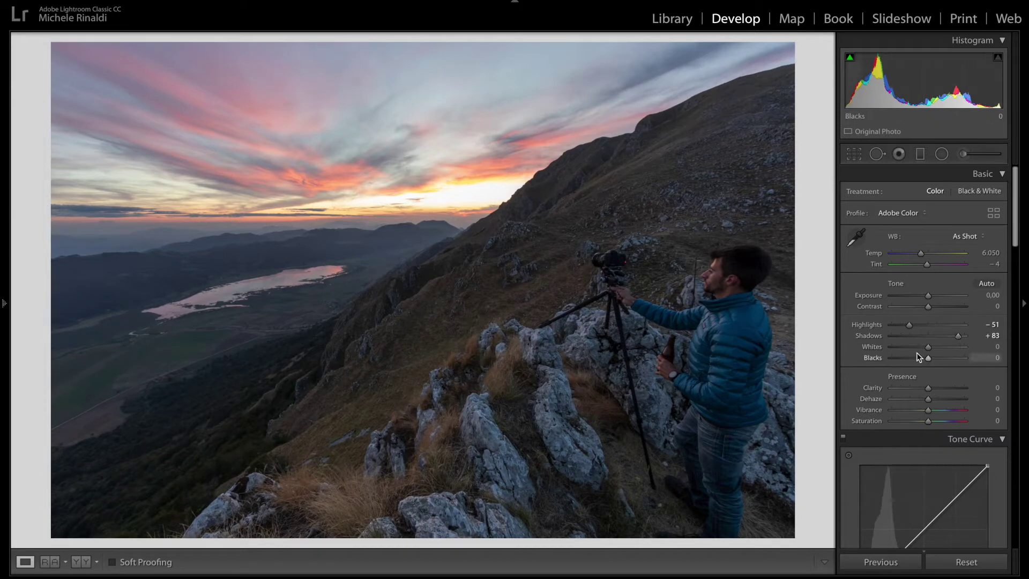
pyautogui.moveTo(927, 347); pyautogui.dragTo(939, 362)
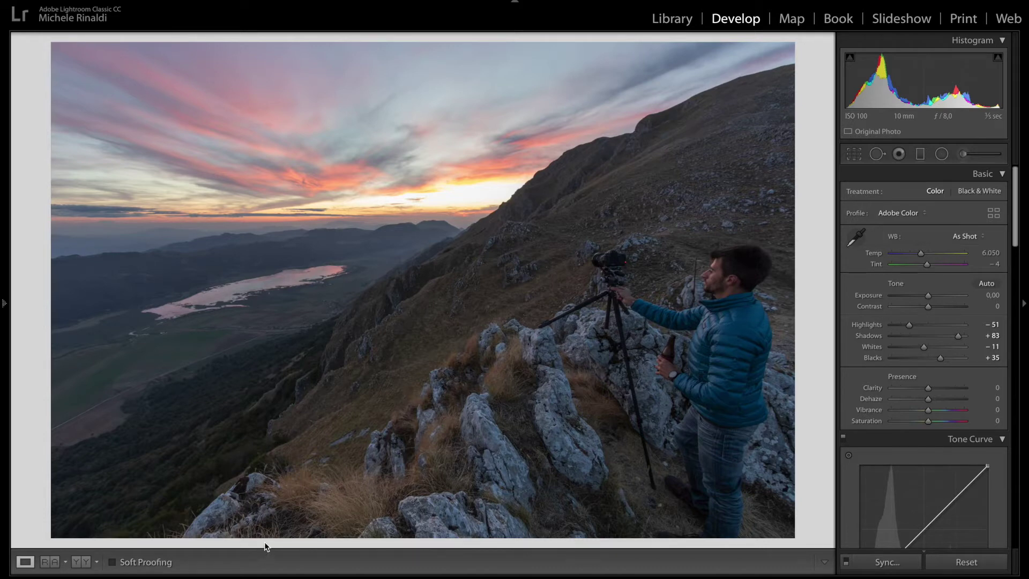
# - Export both photos as MATESE-named JPEGs in ProPhoto RGB, opening them in Photoshop
pyautogui.click(265, 574)
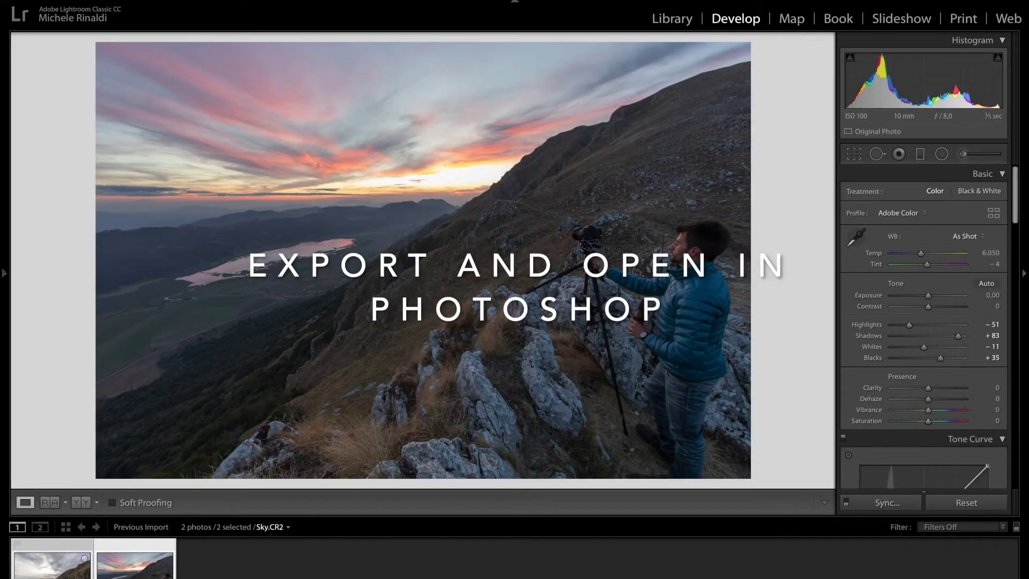
pyautogui.rightClick(119, 576)
pyautogui.moveTo(192, 569)
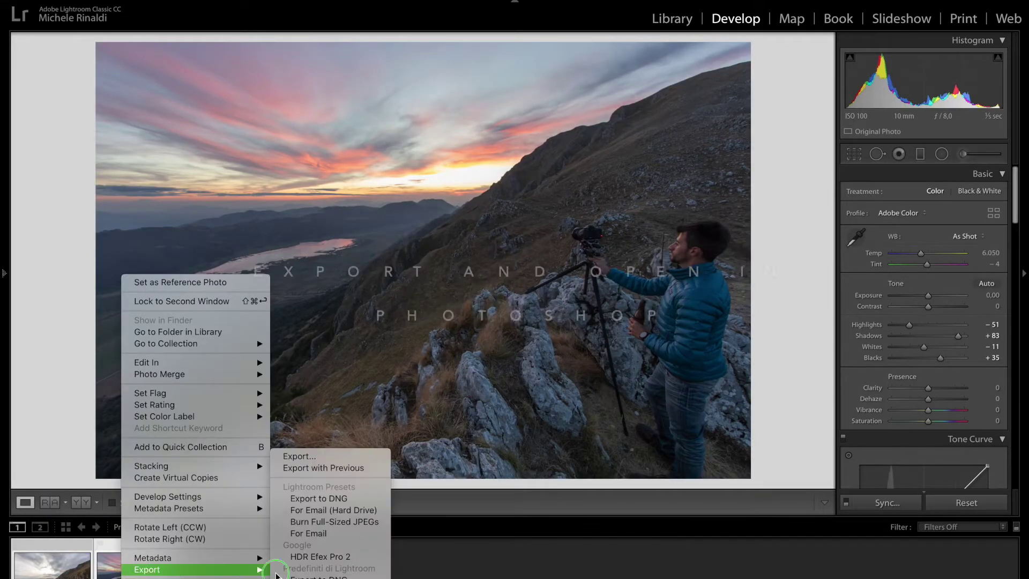
pyautogui.click(299, 456)
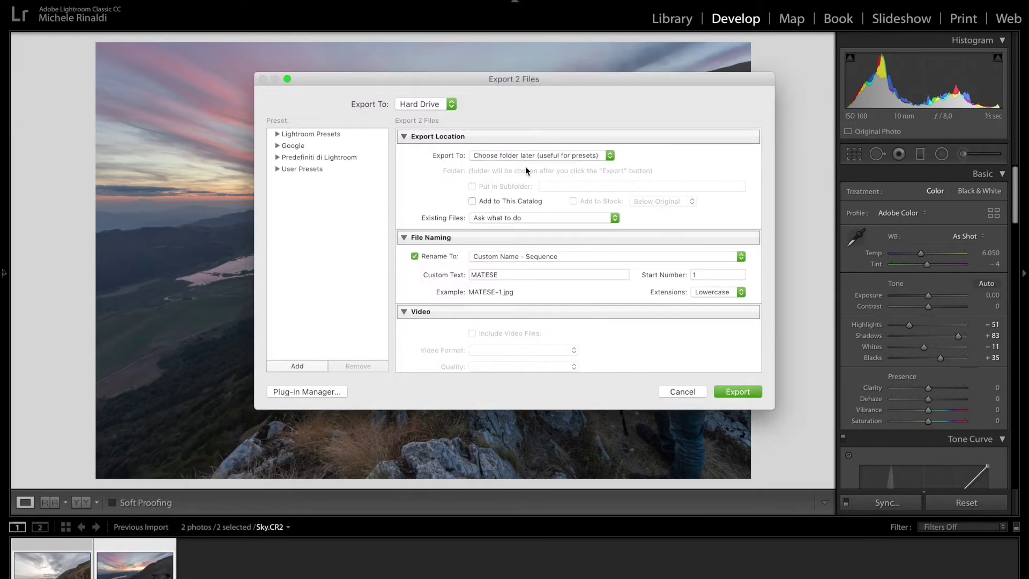
pyautogui.doubleClick(499, 274)
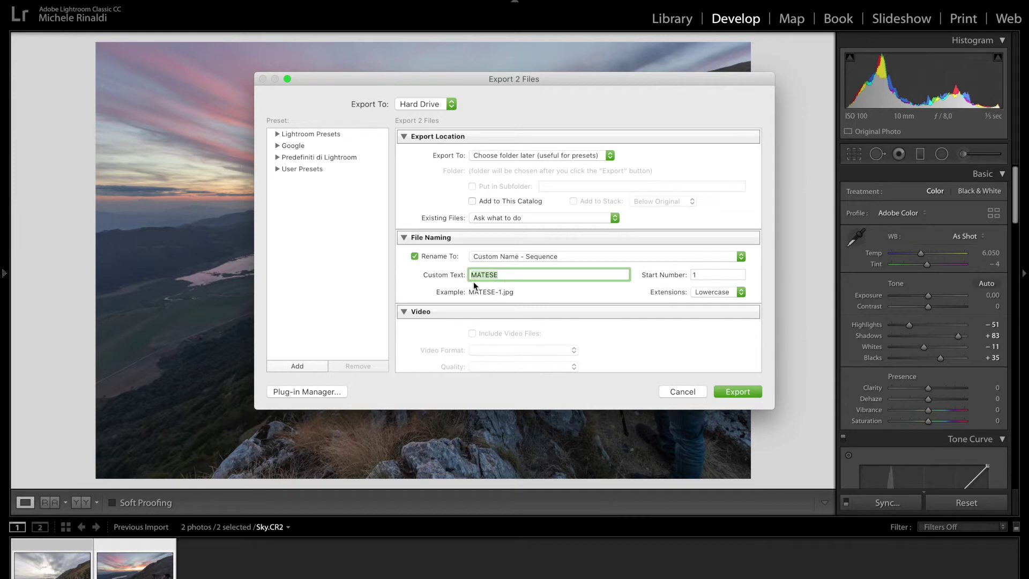
pyautogui.scroll(-5, 586, 331)
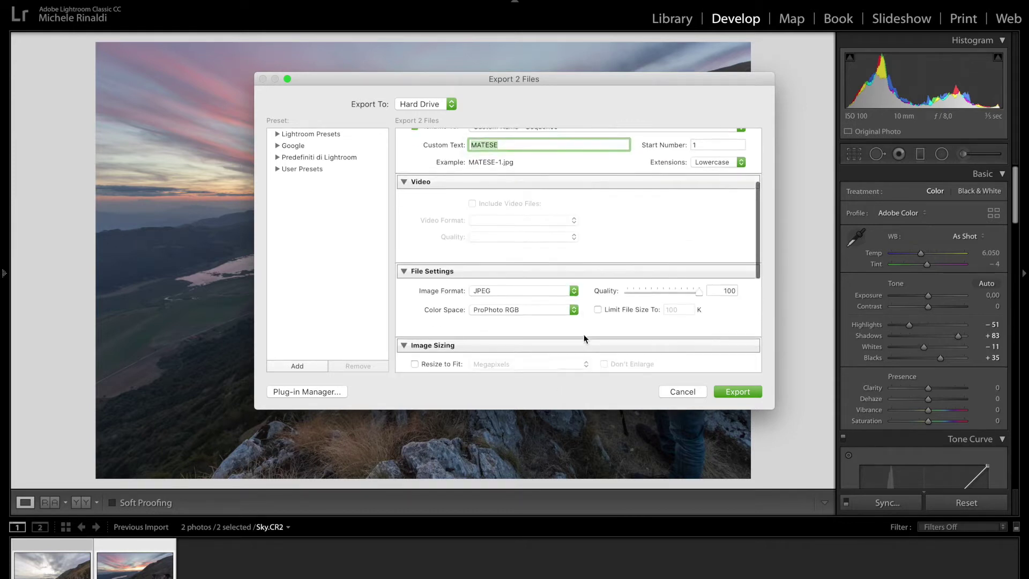
pyautogui.click(516, 310)
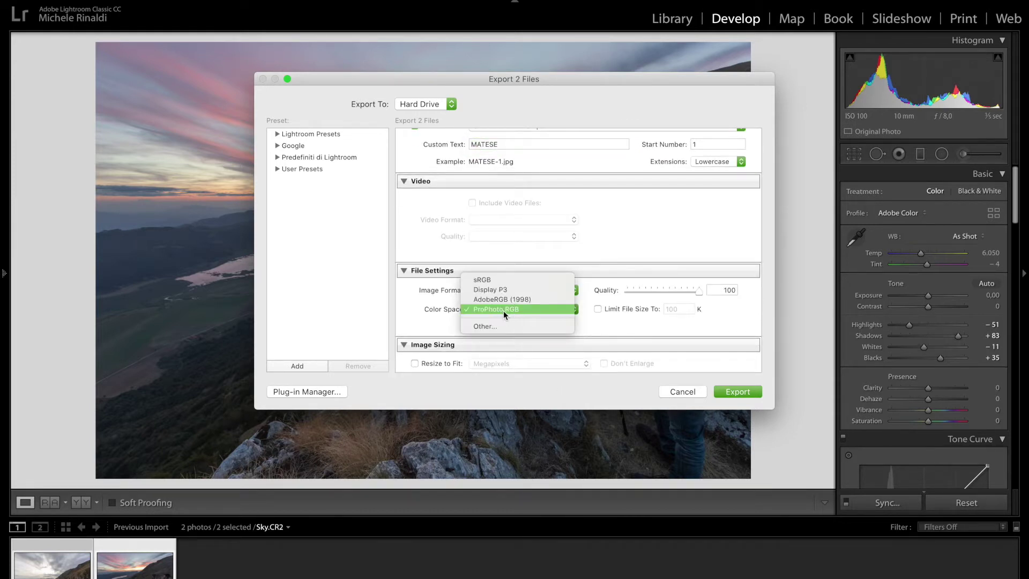
pyautogui.click(515, 305)
pyautogui.scroll(-10, 549, 327)
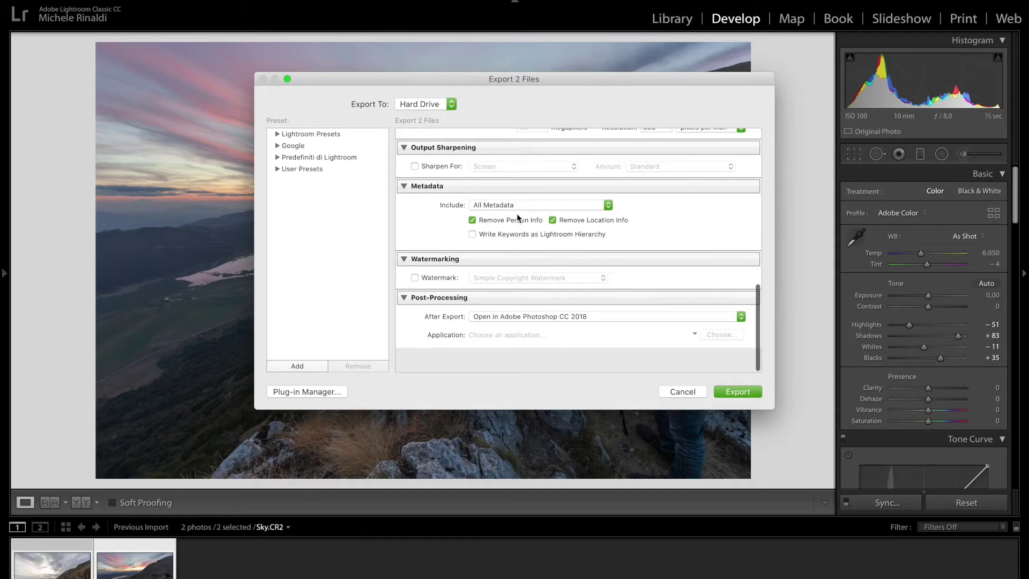
pyautogui.scroll(1, 516, 213)
pyautogui.click(738, 391)
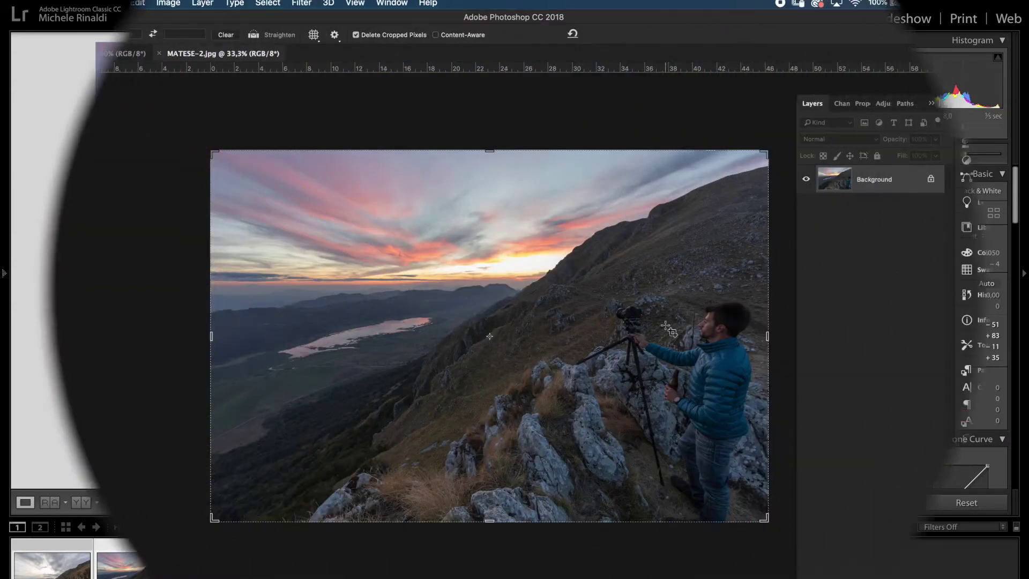
# - Copy the whole sunset image from MATESE-2 and paste it into MATESE-1 as a new layer
pyautogui.click(930, 179)
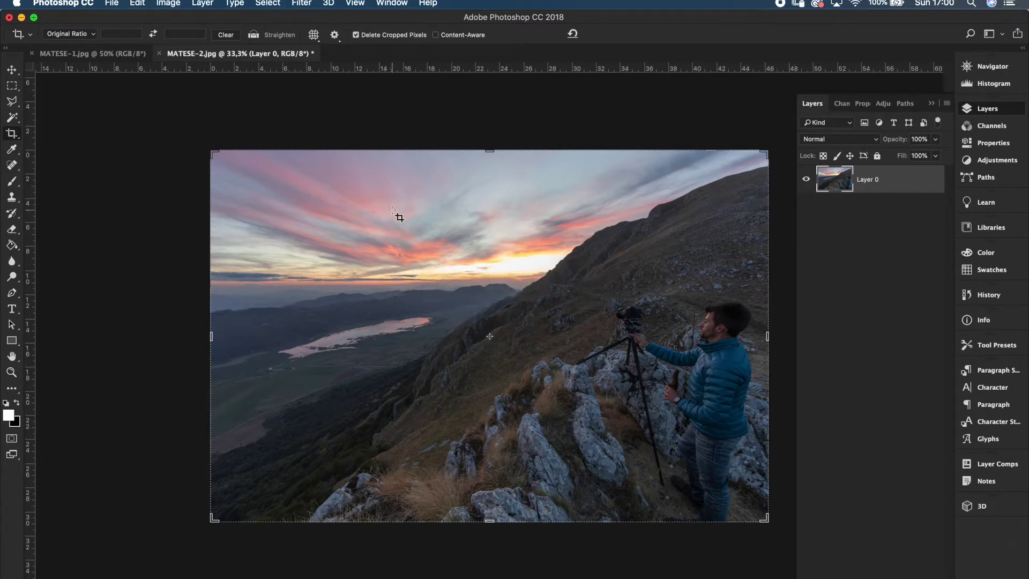
pyautogui.click(11, 87)
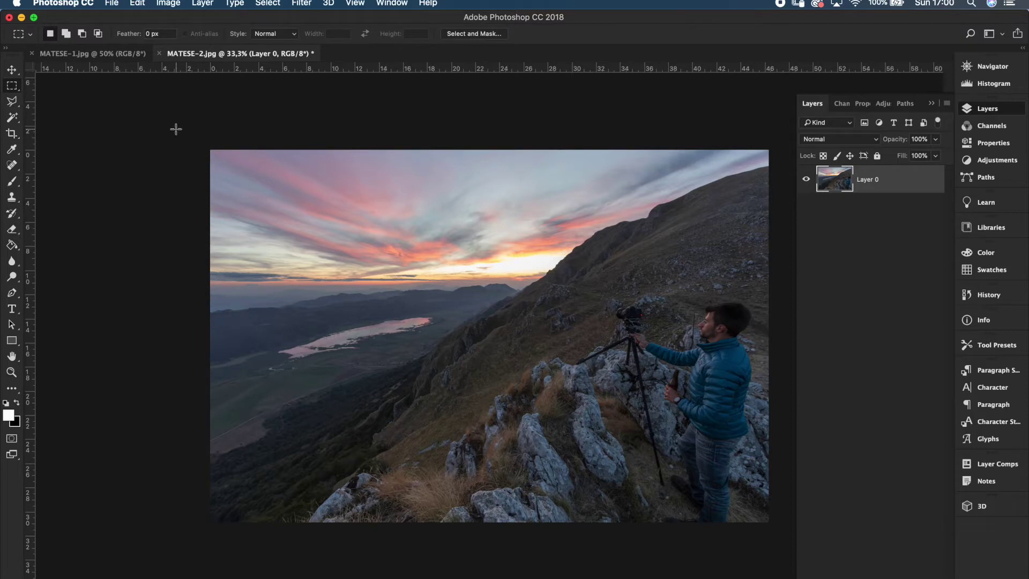
pyautogui.moveTo(176, 129); pyautogui.dragTo(815, 530)
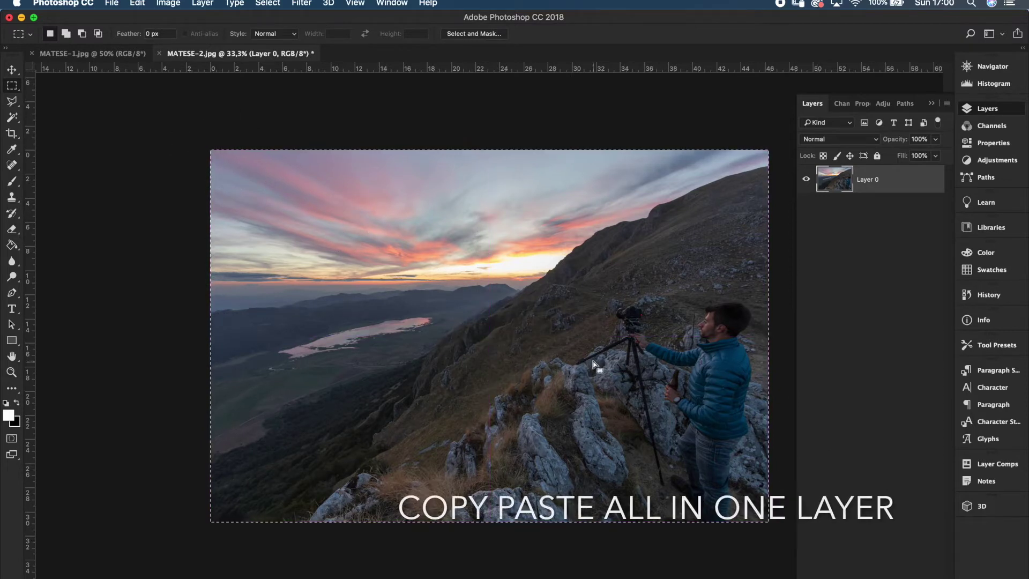
pyautogui.click(92, 53)
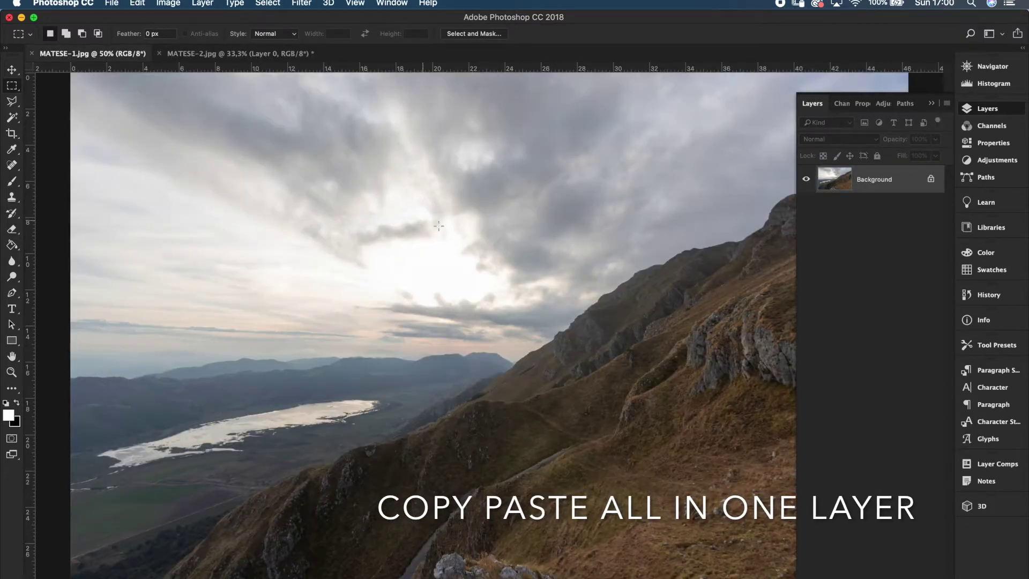
pyautogui.press('super+v')
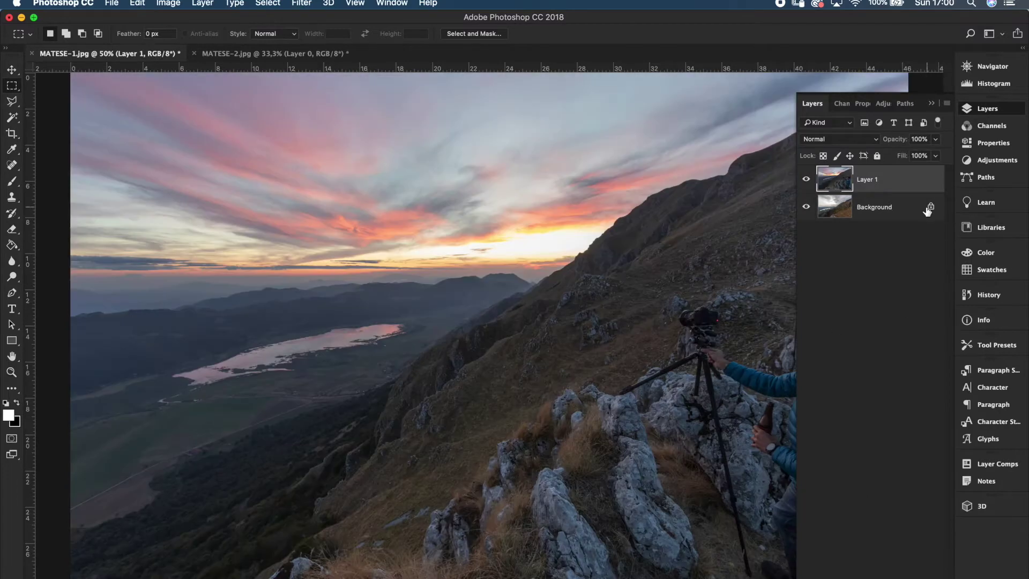
# - Unlock the daytime background as Layer 0, close MATESE-2 without saving, and select Layer 1
pyautogui.click(930, 208)
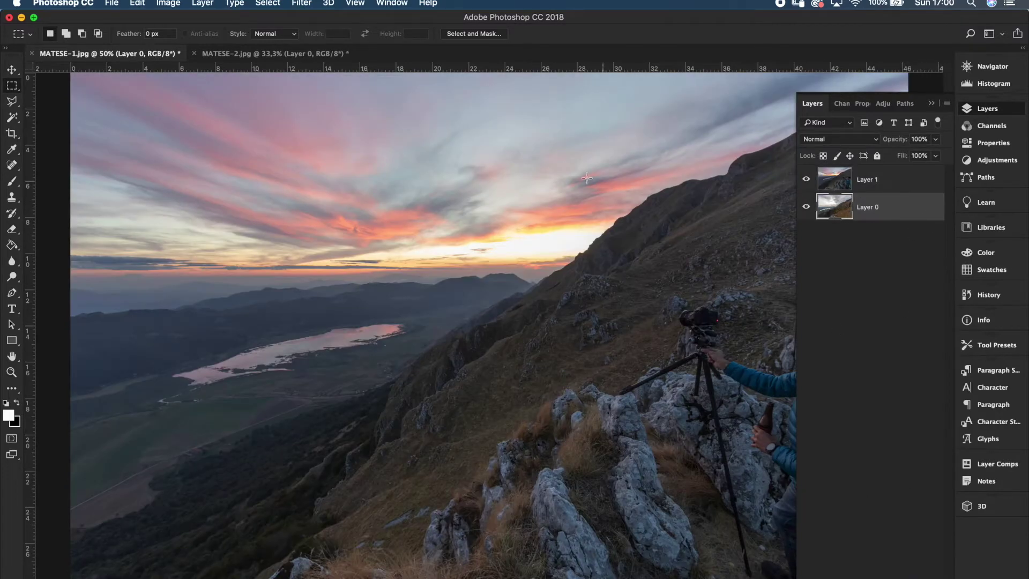
pyautogui.click(194, 53)
pyautogui.click(462, 214)
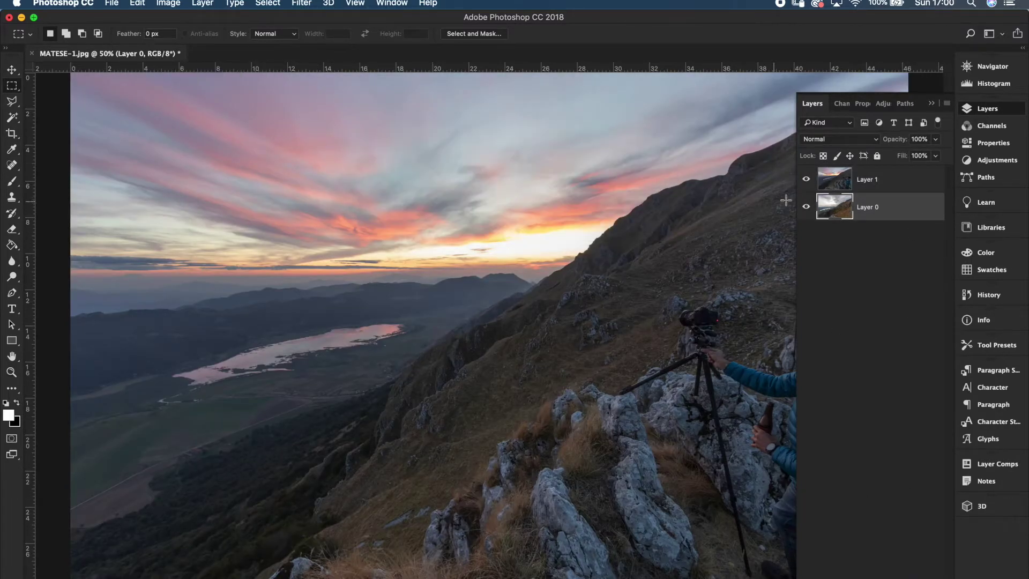
pyautogui.click(885, 187)
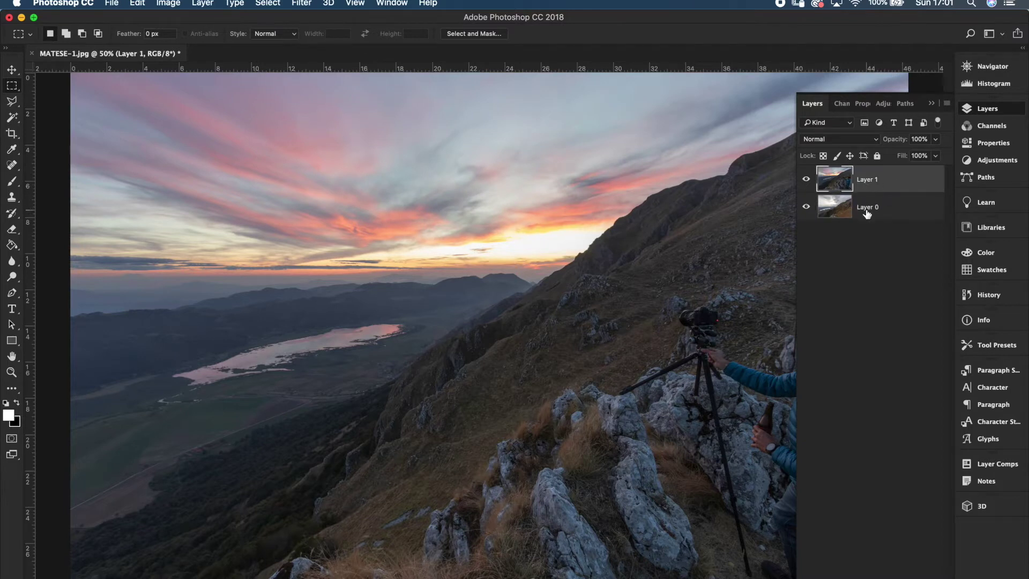
# - Rename Layer 0 to 'Foreground / Shadows' and Layer 1 to 'Sky / Highlights'
pyautogui.click(866, 213)
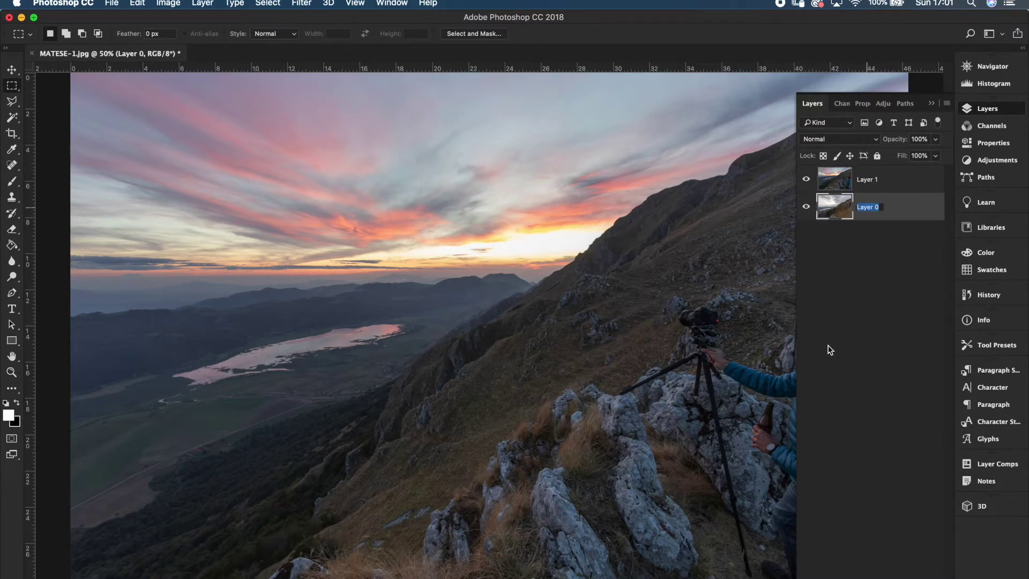
pyautogui.write('Fore')
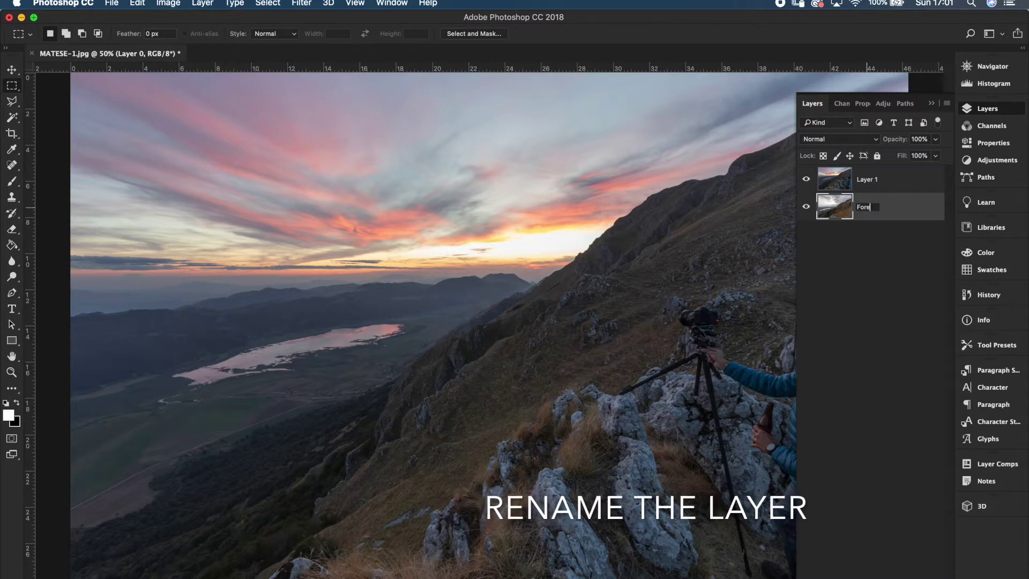
pyautogui.write('ground / Shadows')
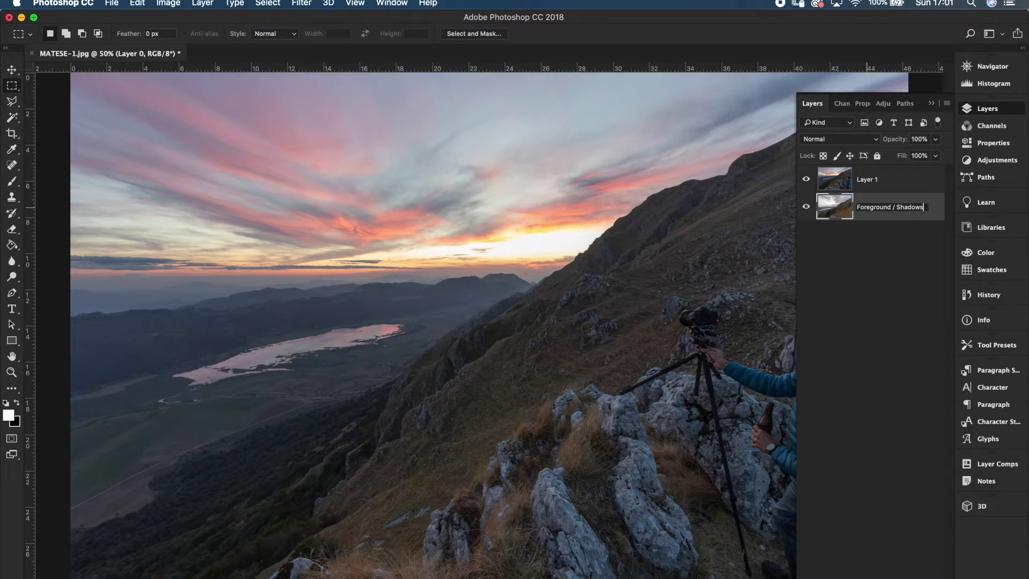
pyautogui.press('Return')
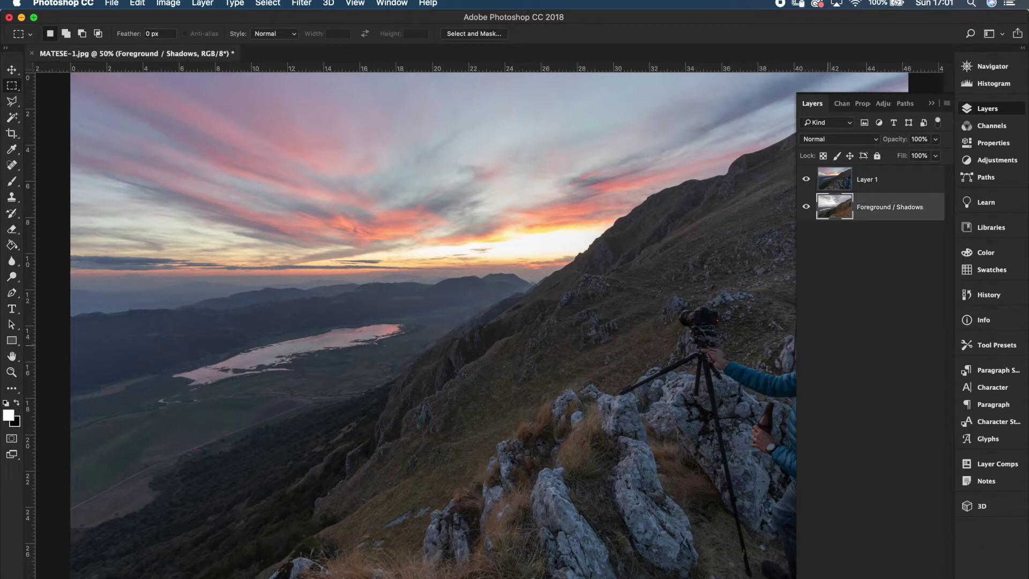
pyautogui.click(872, 186)
pyautogui.write('Sky / Highlights')
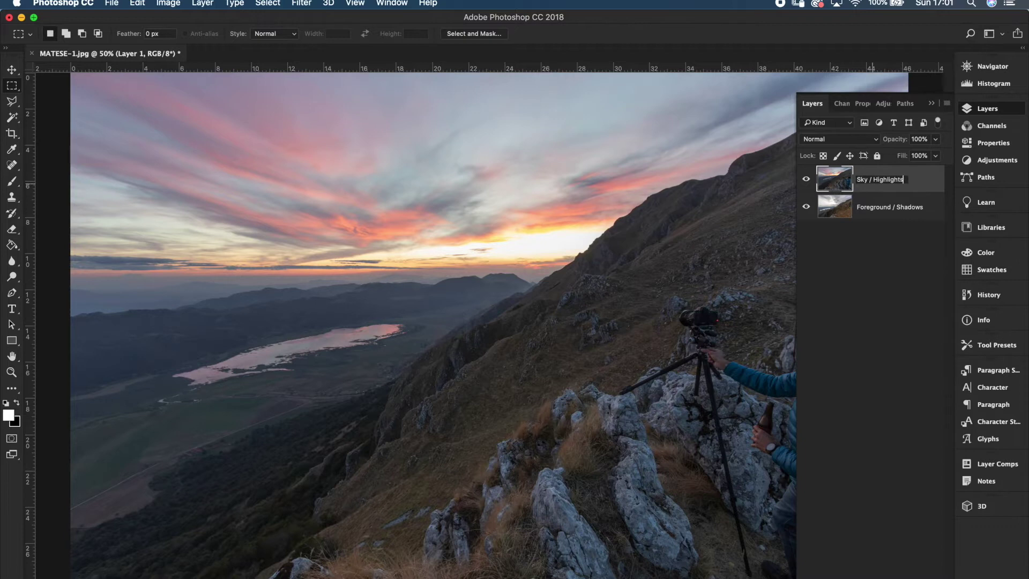
pyautogui.press('Return')
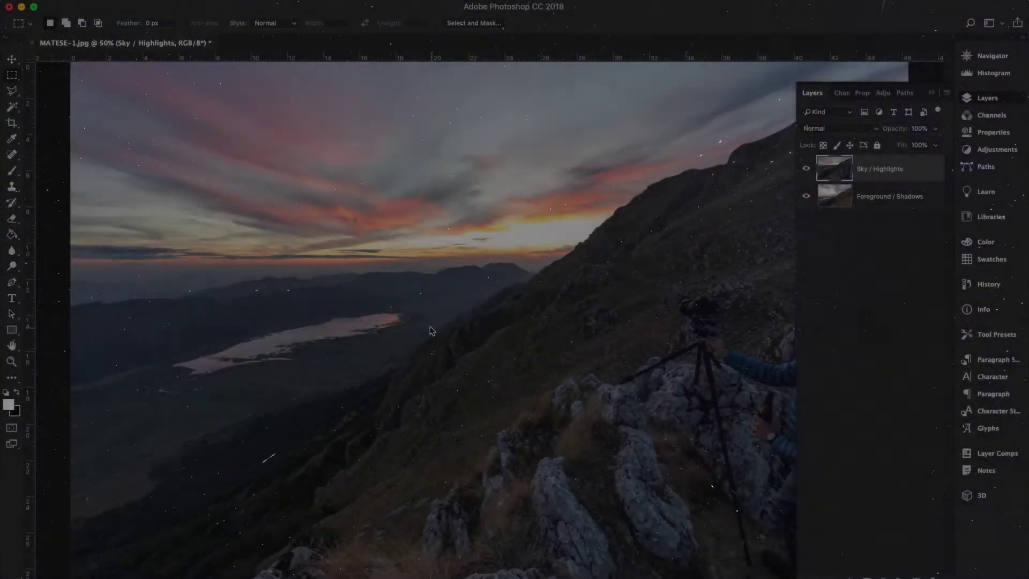
# - Select Foreground / Shadows, hide the Sky / Highlights layer, and fit the image to the window
pyautogui.hscroll(5, 595, 260)
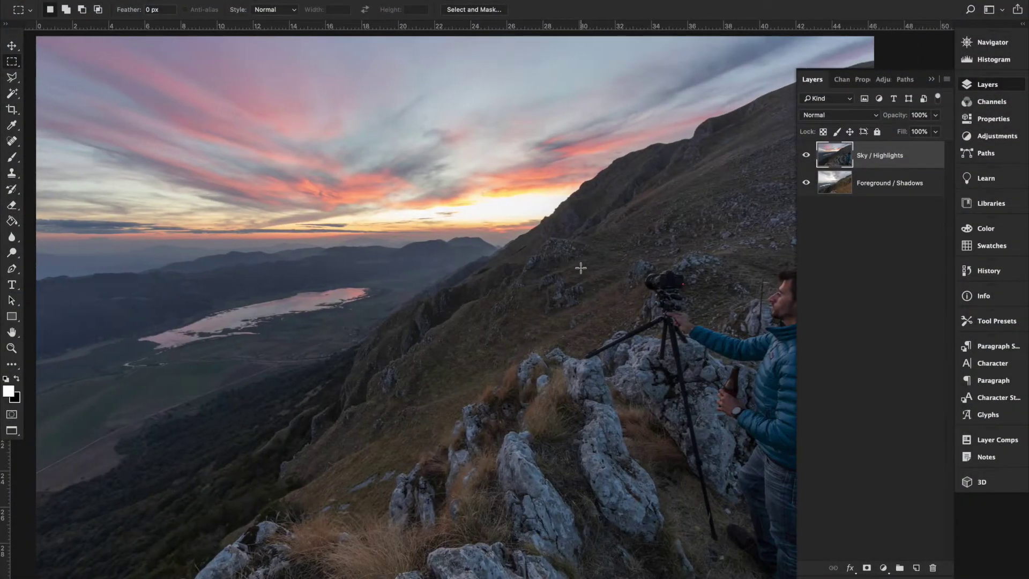
pyautogui.click(875, 244)
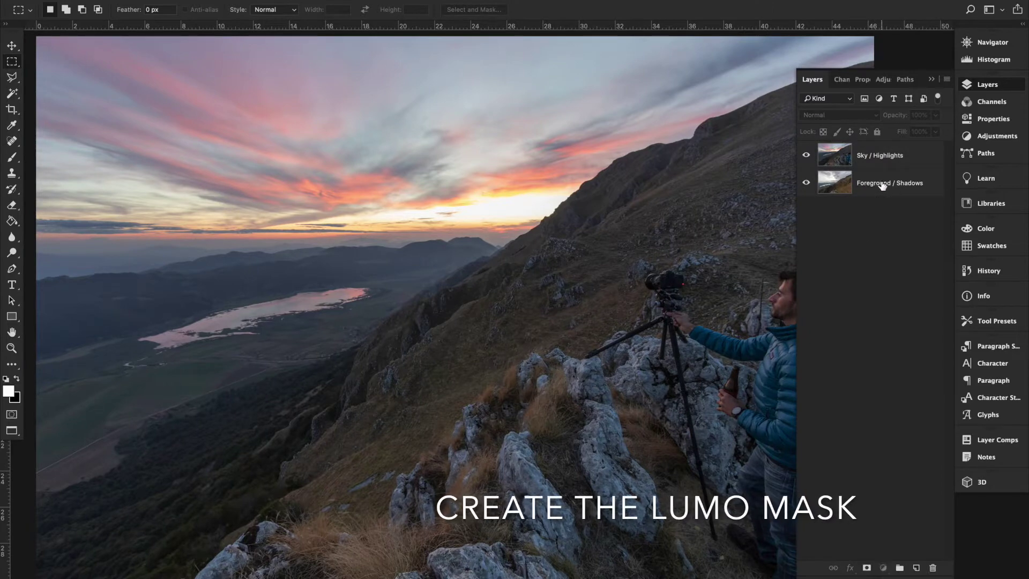
pyautogui.click(879, 182)
pyautogui.click(806, 154)
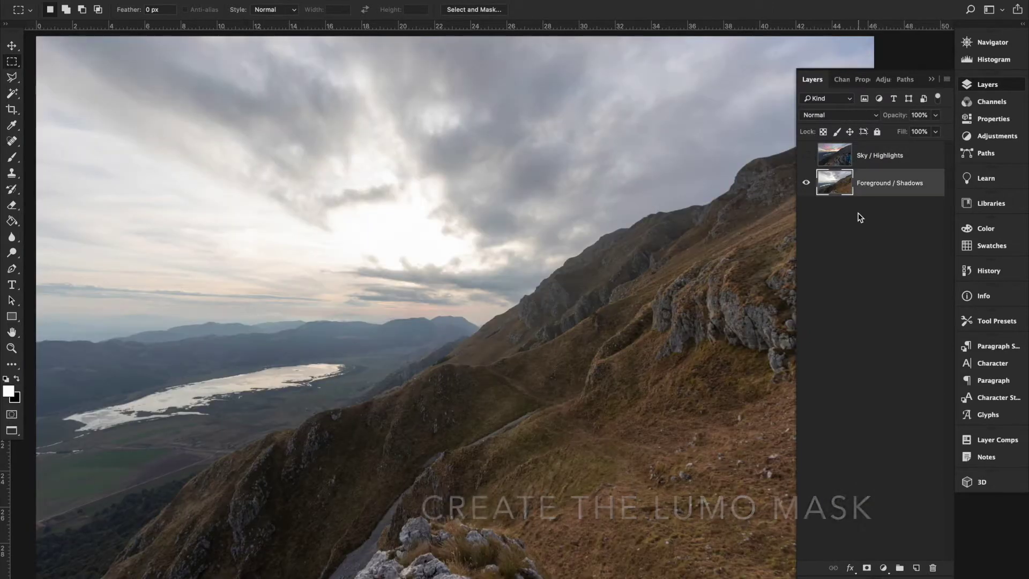
pyautogui.hotkey('ctrl', '0')
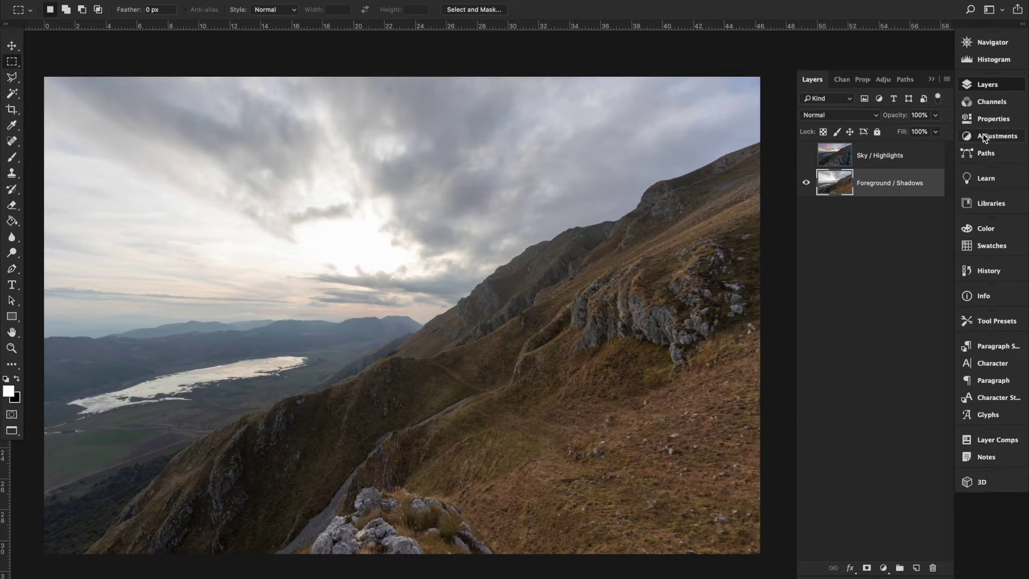
pyautogui.click(985, 107)
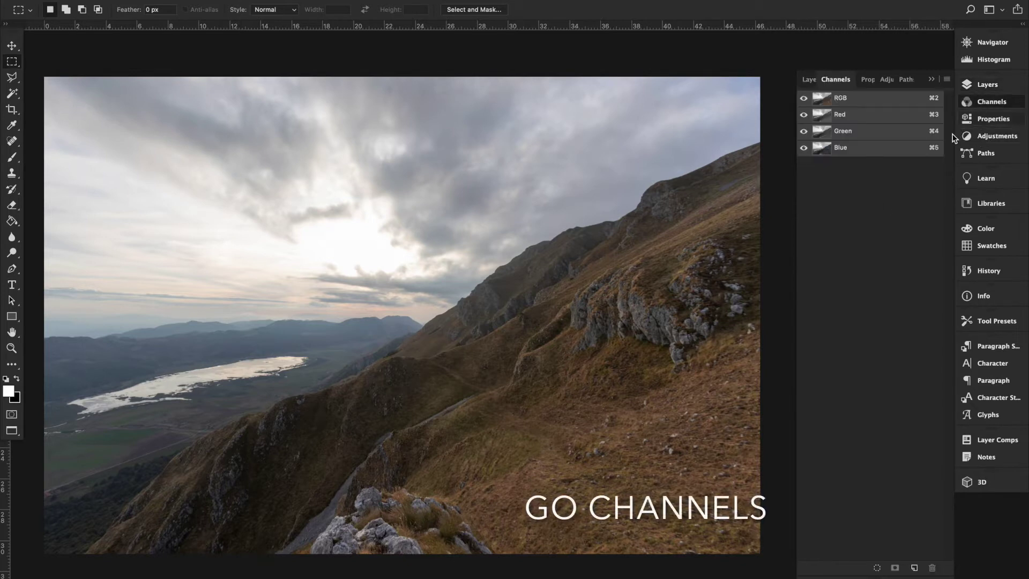
# - Save the RGB luminosity selection as an alpha channel named Highlights, then restore the RGB view
pyautogui.keyDown('alt'); pyautogui.click(825, 106); pyautogui.keyUp('alt')
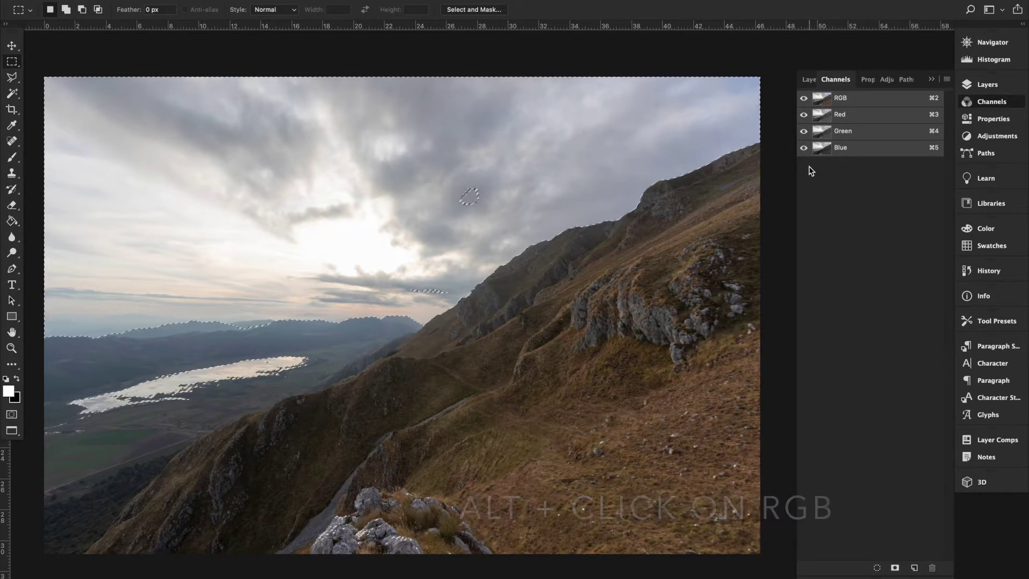
pyautogui.click(895, 568)
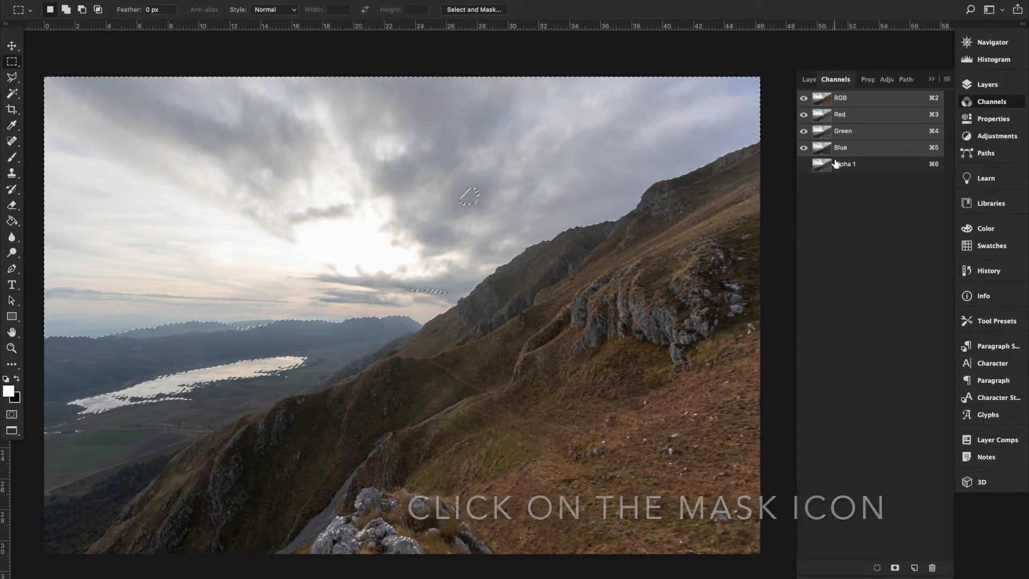
pyautogui.click(852, 166)
pyautogui.doubleClick(853, 166)
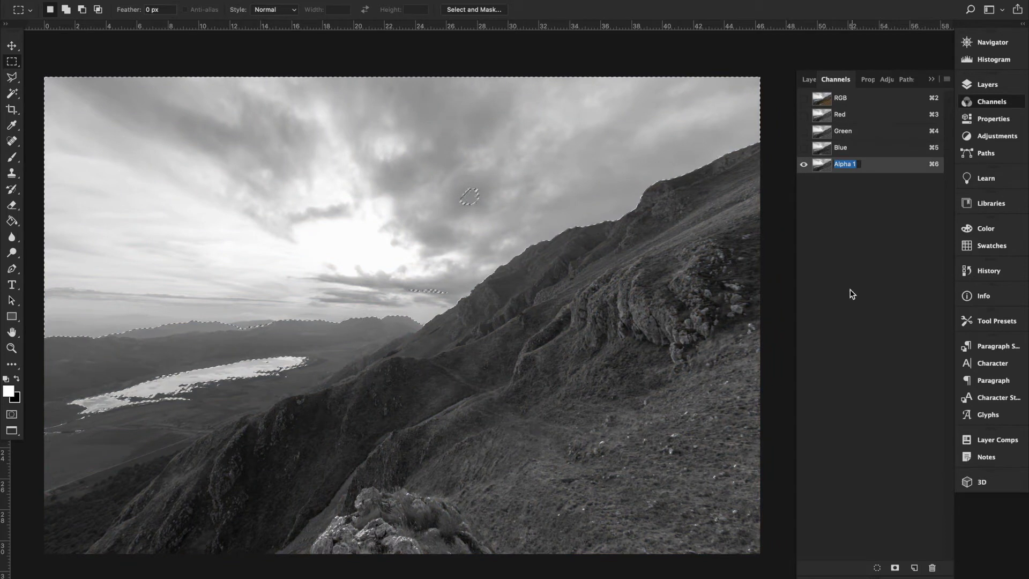
pyautogui.write('Highlights')
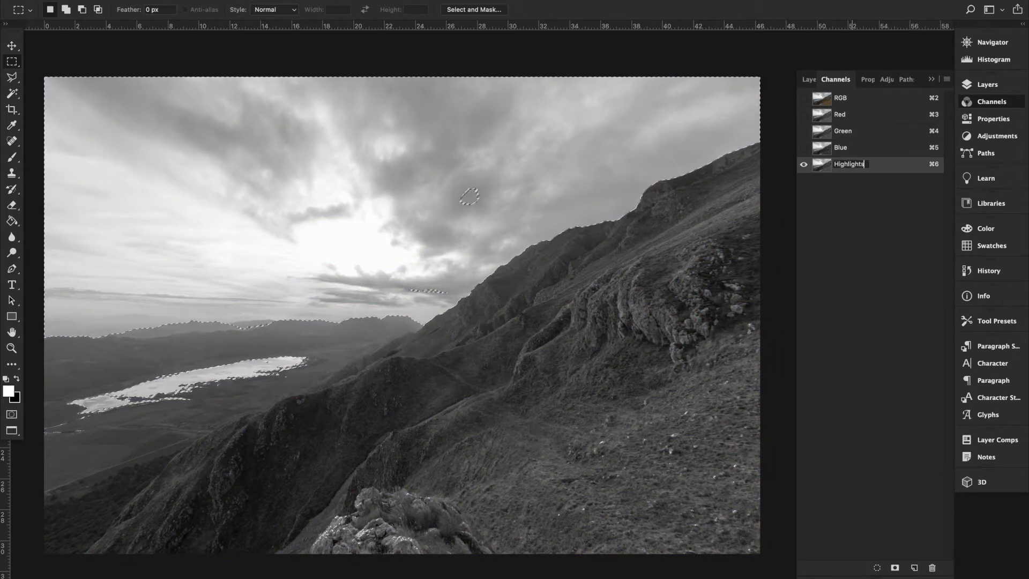
pyautogui.press('Return')
pyautogui.click(804, 98)
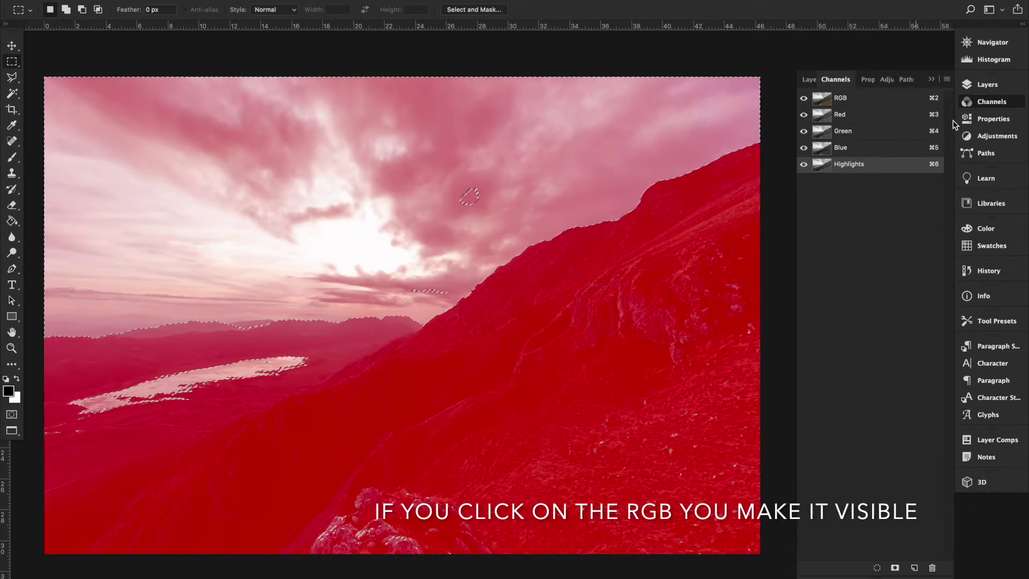
pyautogui.click(974, 86)
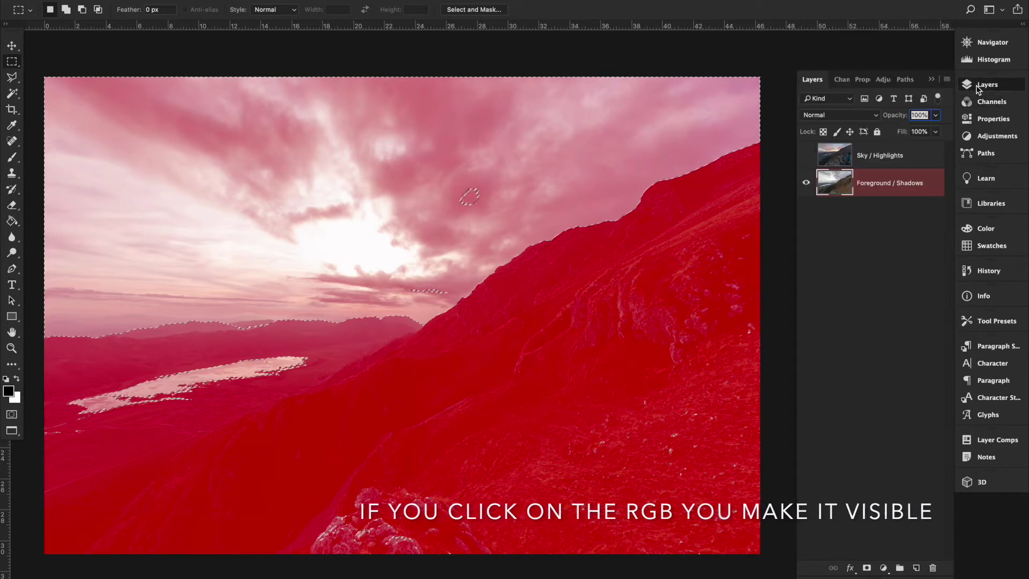
# - Create a group masked by the luminosity selection, name it Lumo Mask, and move Sky / Highlights inside
pyautogui.click(899, 568)
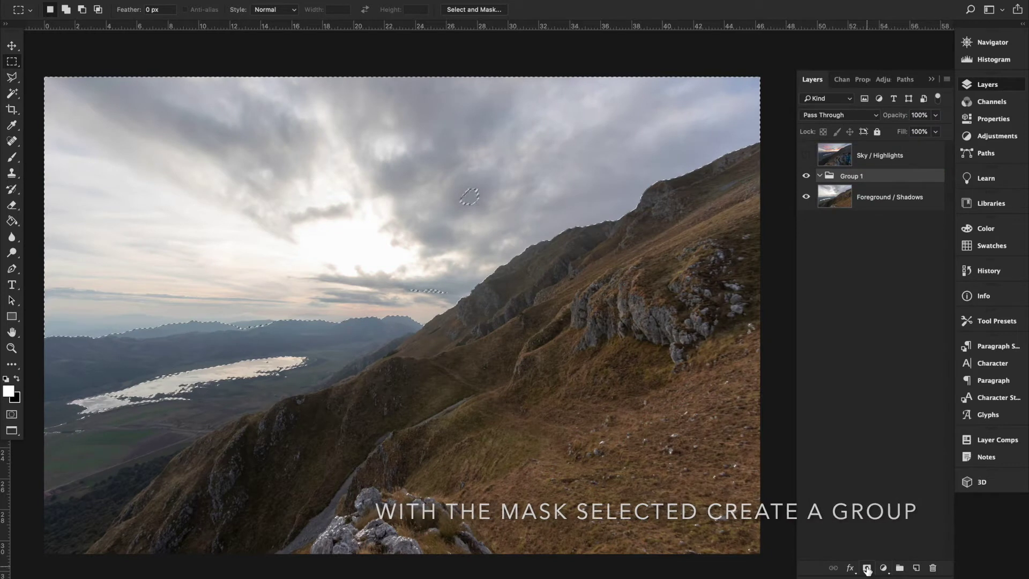
pyautogui.click(867, 567)
pyautogui.click(819, 183)
pyautogui.doubleClick(893, 183)
pyautogui.write('Lumo Mask')
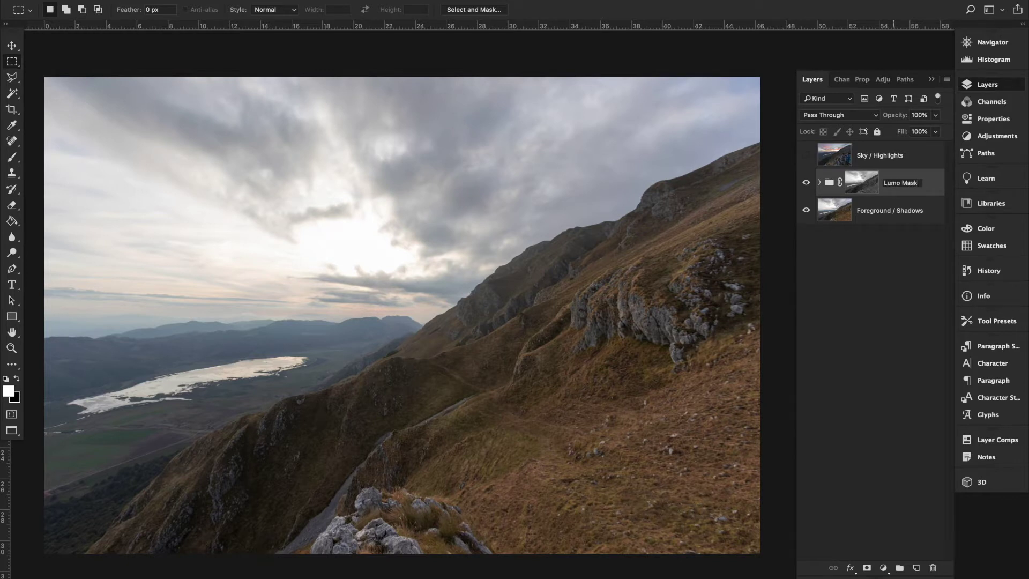
pyautogui.press('Return')
pyautogui.moveTo(891, 156); pyautogui.dragTo(879, 183)
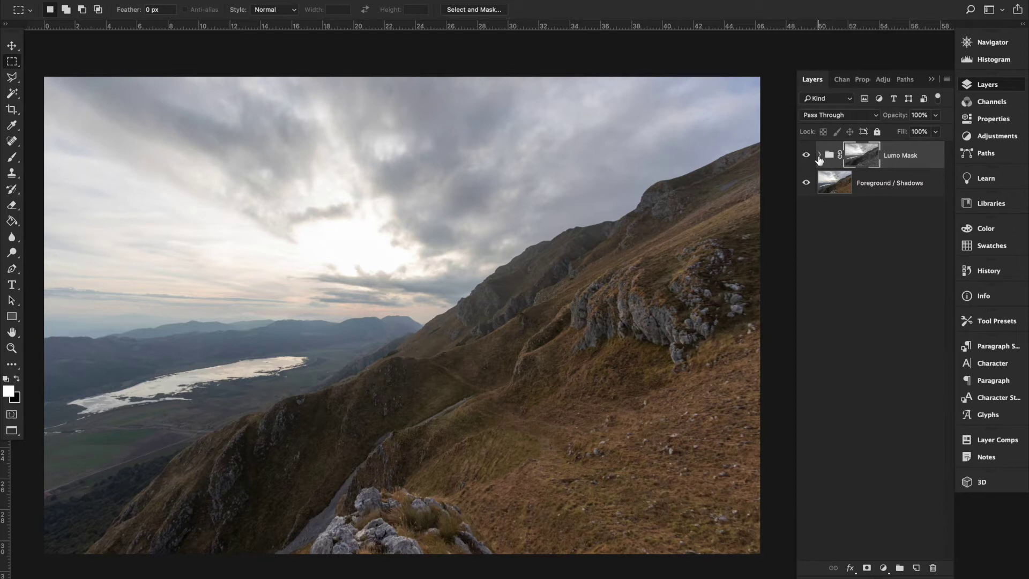
# - Toggle the Sky / Highlights and Foreground / Shadows layers to compare the blend, leaving both visible
pyautogui.click(819, 155)
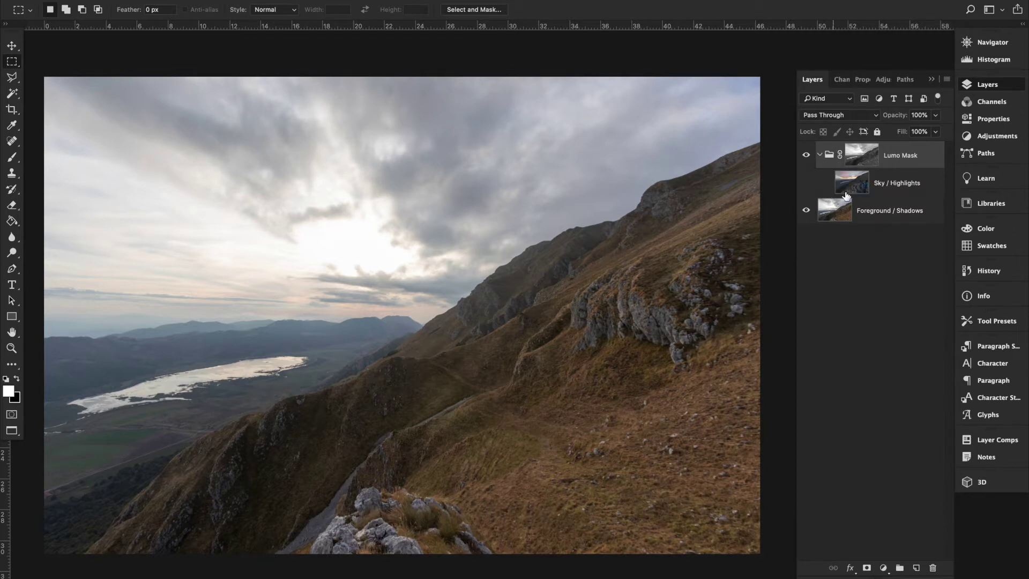
pyautogui.click(806, 184)
pyautogui.click(807, 184)
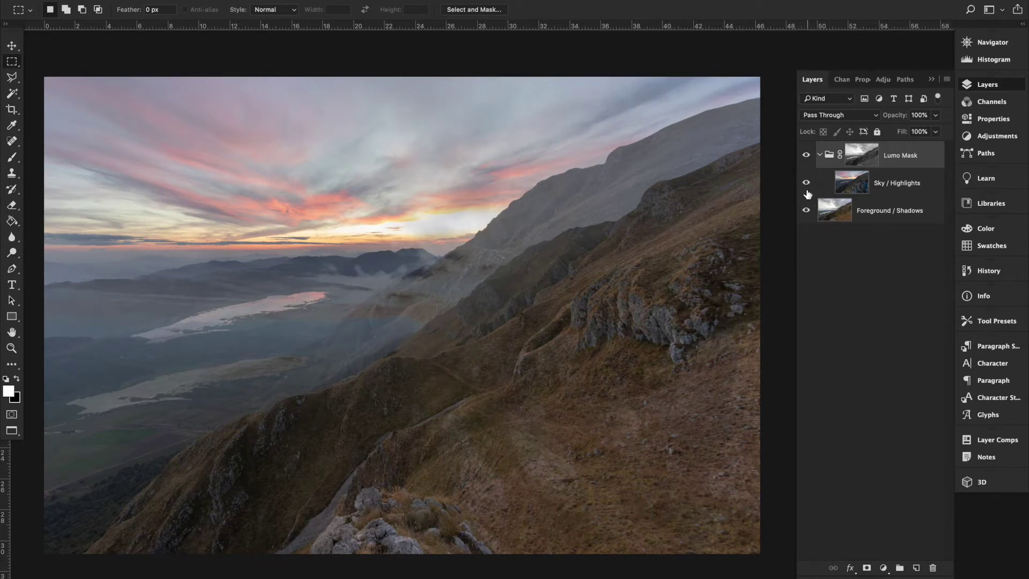
pyautogui.click(807, 184)
pyautogui.click(806, 185)
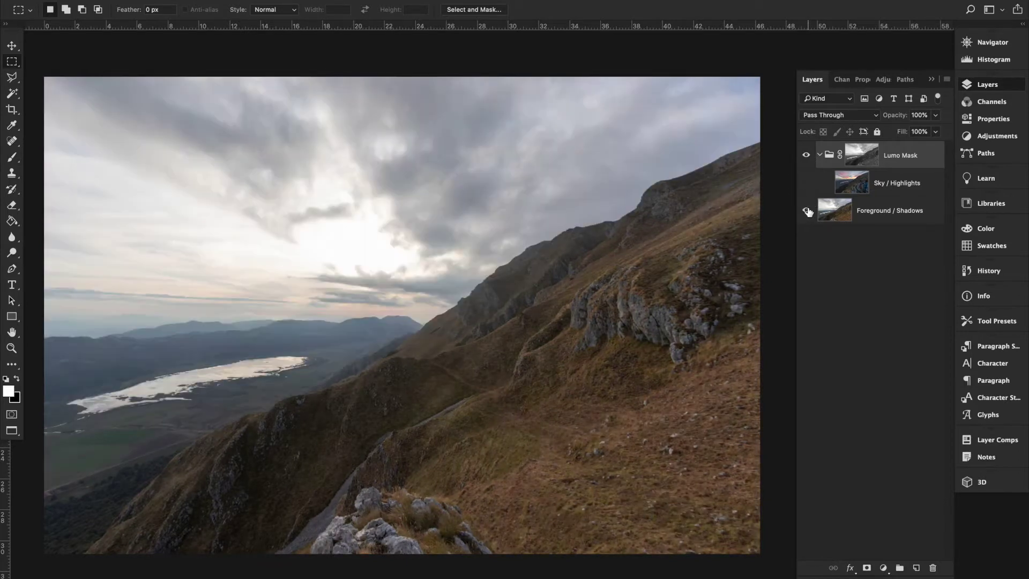
pyautogui.click(807, 210)
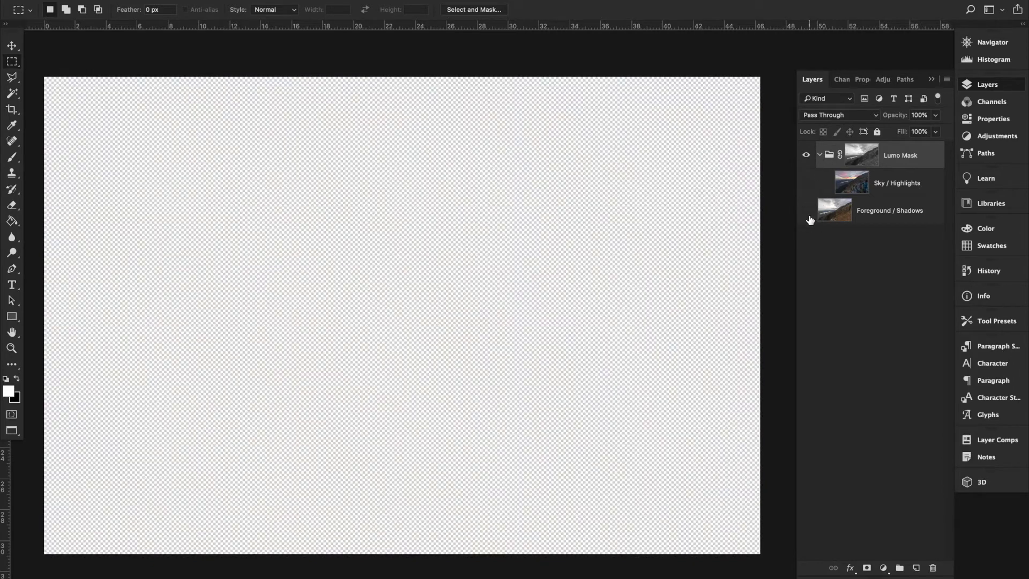
pyautogui.click(806, 183)
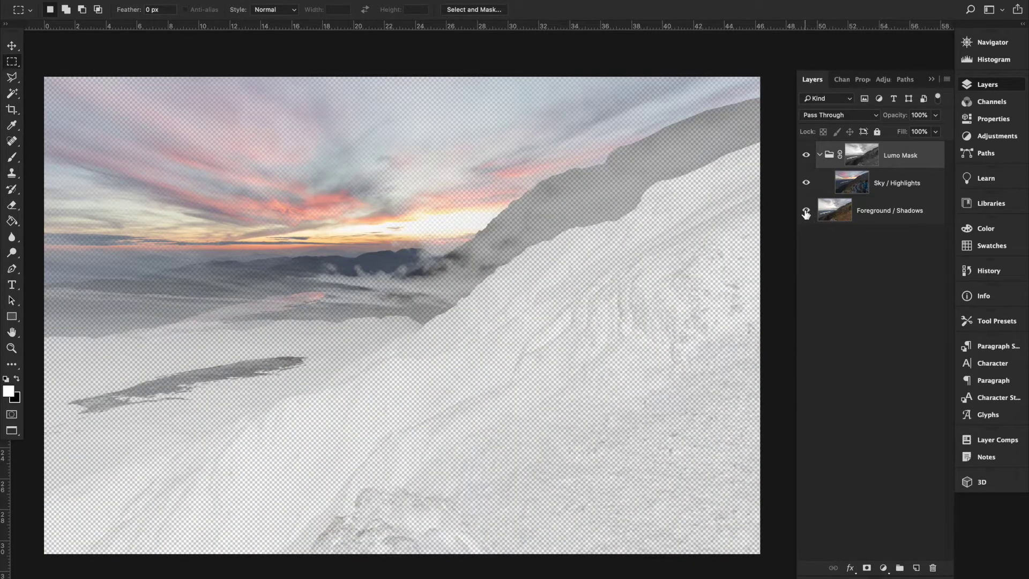
pyautogui.click(806, 212)
pyautogui.click(849, 191)
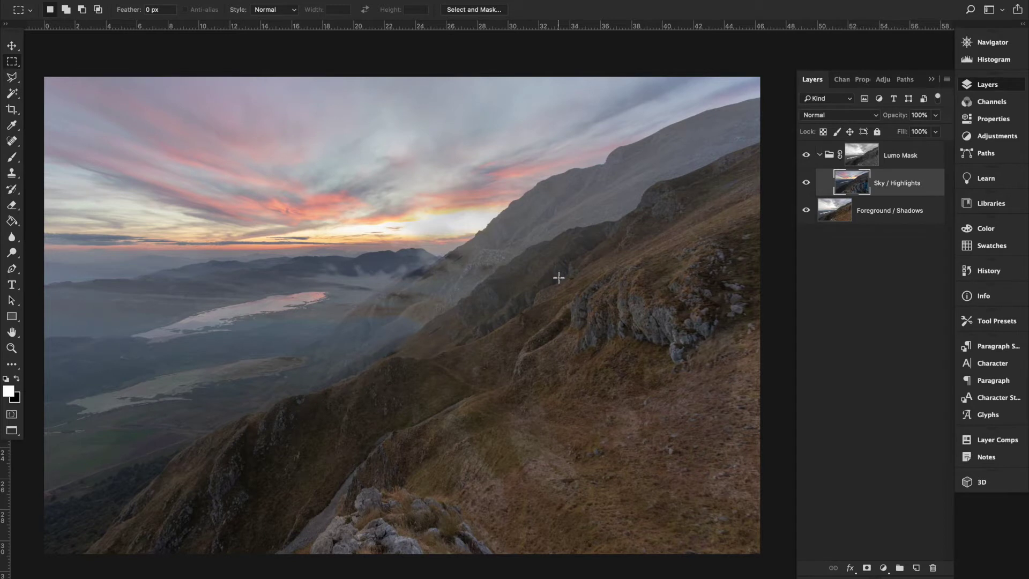
pyautogui.hotkey('ctrl', '-')
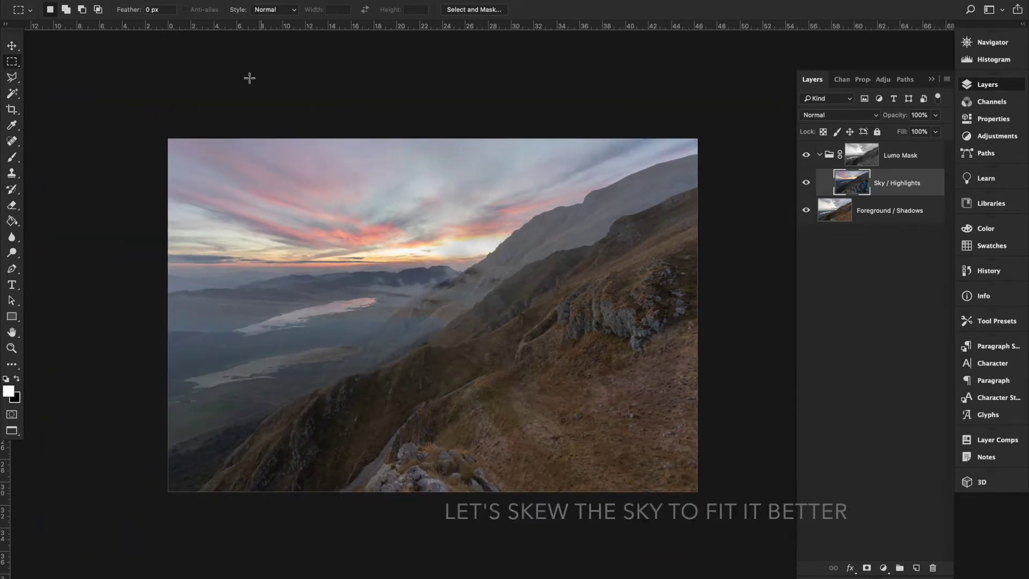
# - Scale the Sky / Highlights layer up to about 122% to reframe the sunset behind the ridge
pyautogui.press('v')
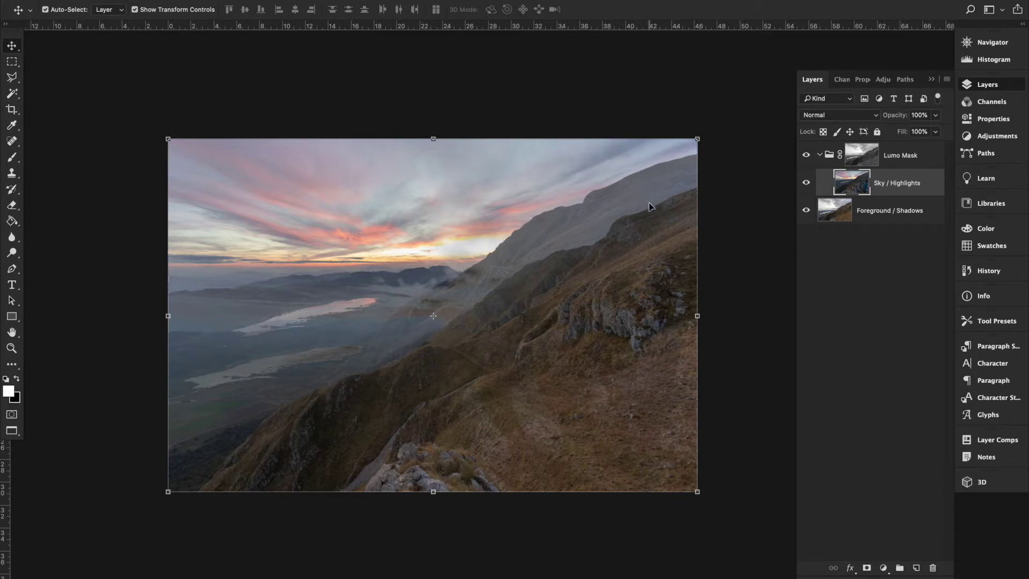
pyautogui.moveTo(697, 491)
pyautogui.mouseDown()
pyautogui.moveTo(773, 547)
pyautogui.moveTo(726, 395)
pyautogui.mouseUp()
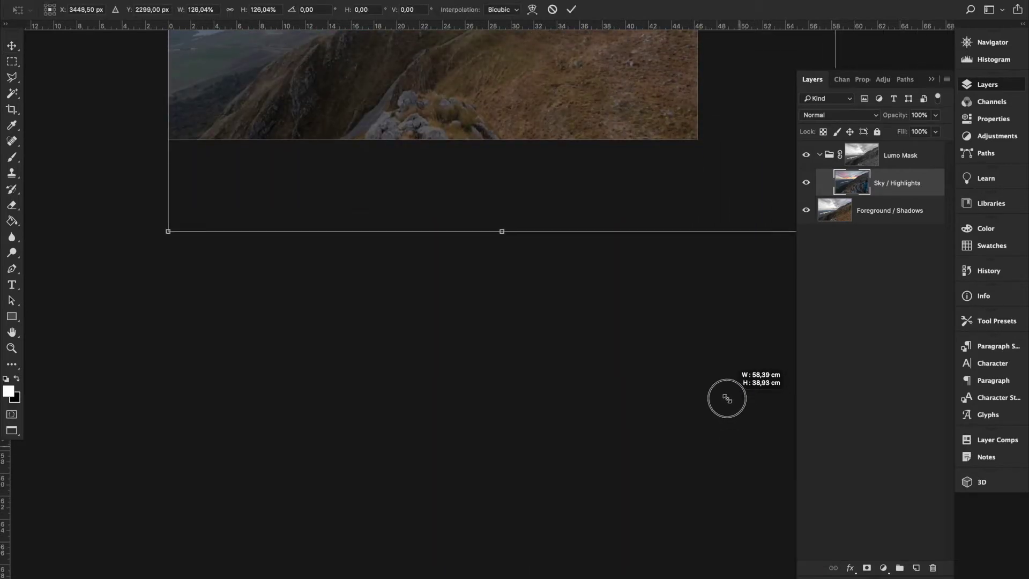
pyautogui.scroll(5, 622, 312)
pyautogui.scroll(2, 624, 324)
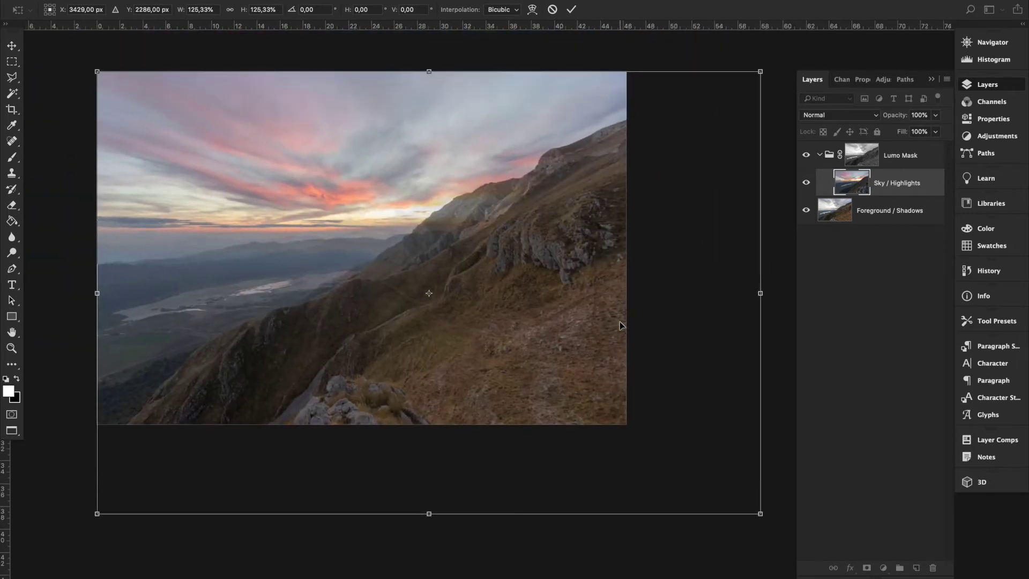
pyautogui.scroll(-1, 620, 323)
pyautogui.hscroll(2, 619, 323)
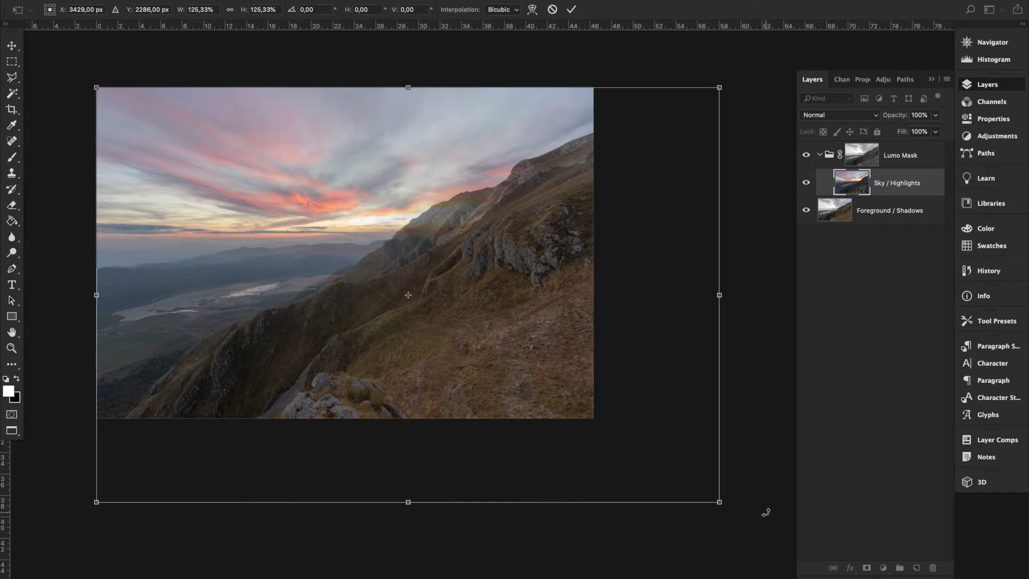
pyautogui.moveTo(719, 499); pyautogui.dragTo(764, 547)
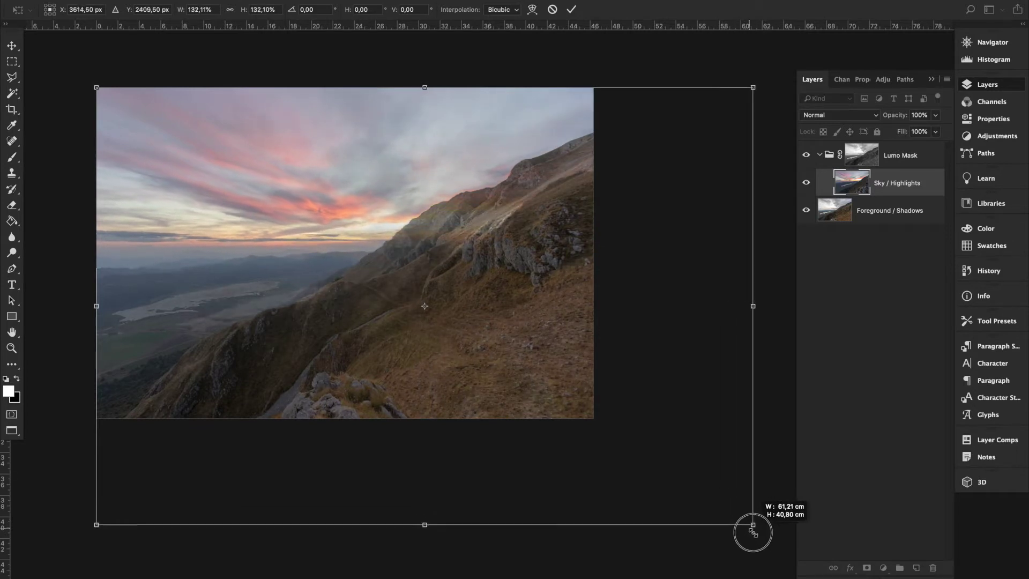
pyautogui.moveTo(765, 547)
pyautogui.mouseDown()
pyautogui.moveTo(759, 513)
pyautogui.moveTo(770, 530)
pyautogui.moveTo(752, 518)
pyautogui.mouseUp()
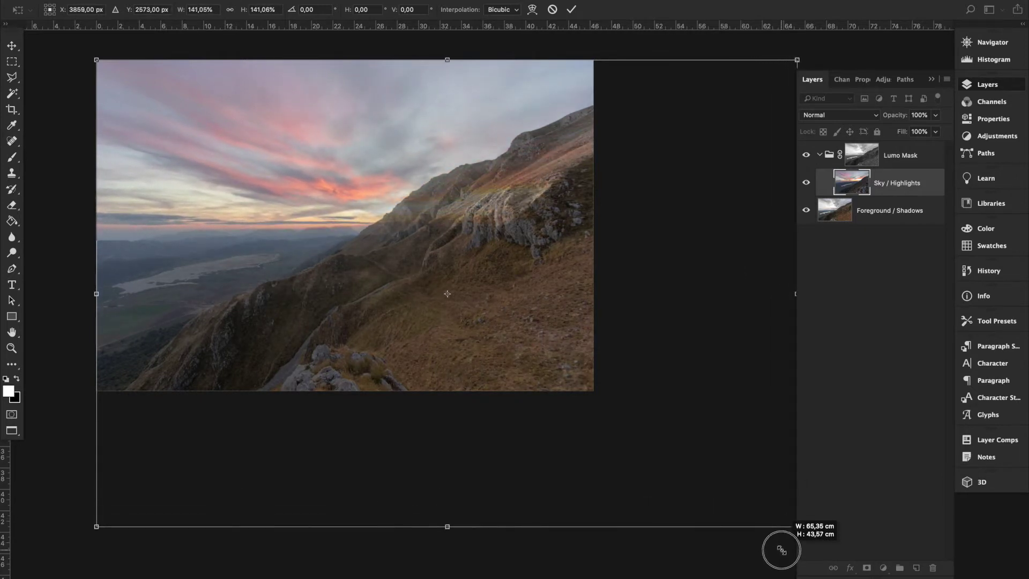
pyautogui.moveTo(752, 519)
pyautogui.mouseDown()
pyautogui.moveTo(686, 470)
pyautogui.moveTo(691, 479)
pyautogui.mouseUp()
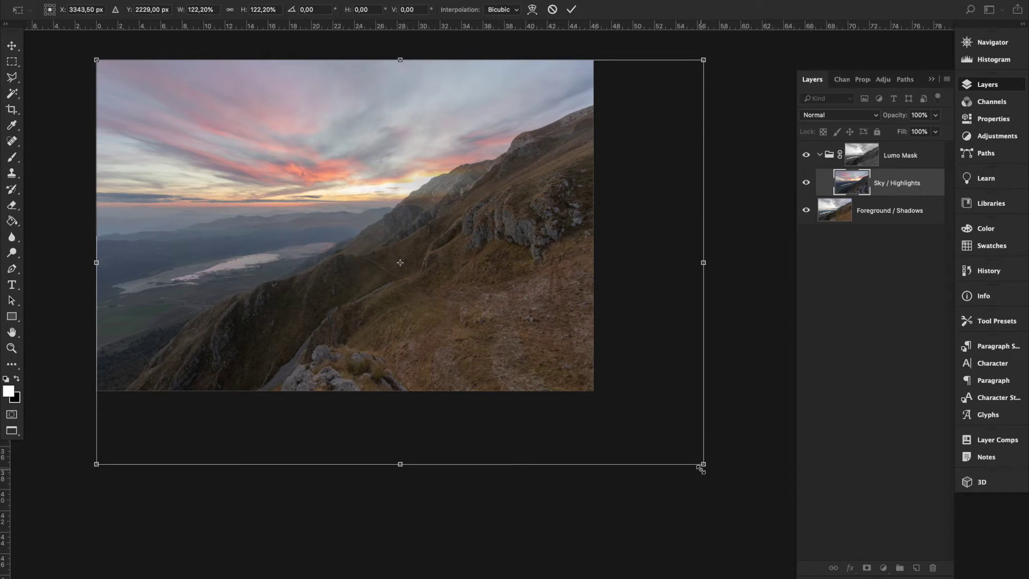
pyautogui.press('Return')
pyautogui.scroll(3, 532, 260)
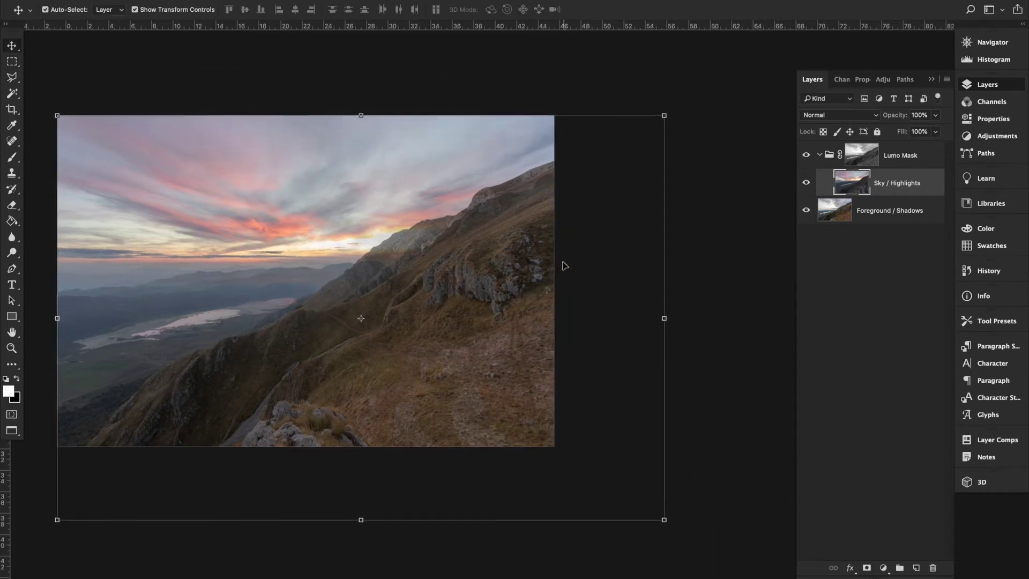
pyautogui.scroll(2, 553, 263)
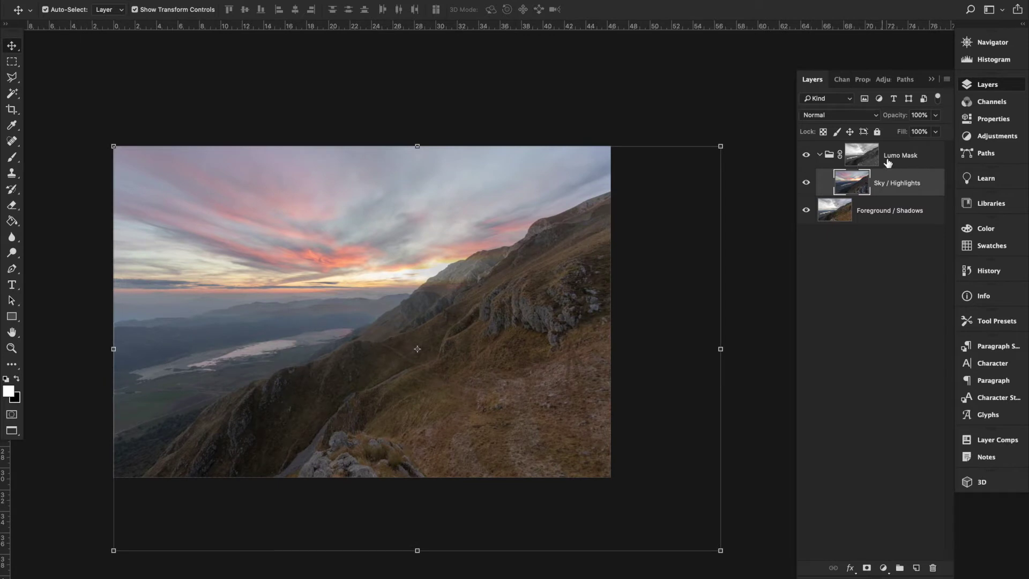
# - Toggle the sunset sky layer off and on to compare the image with and without it
pyautogui.click(805, 183)
pyautogui.click(804, 183)
pyautogui.click(804, 187)
pyautogui.click(805, 189)
pyautogui.click(805, 191)
# - Add a white layer mask to the Sky / Highlights layer
pyautogui.click(689, 84)
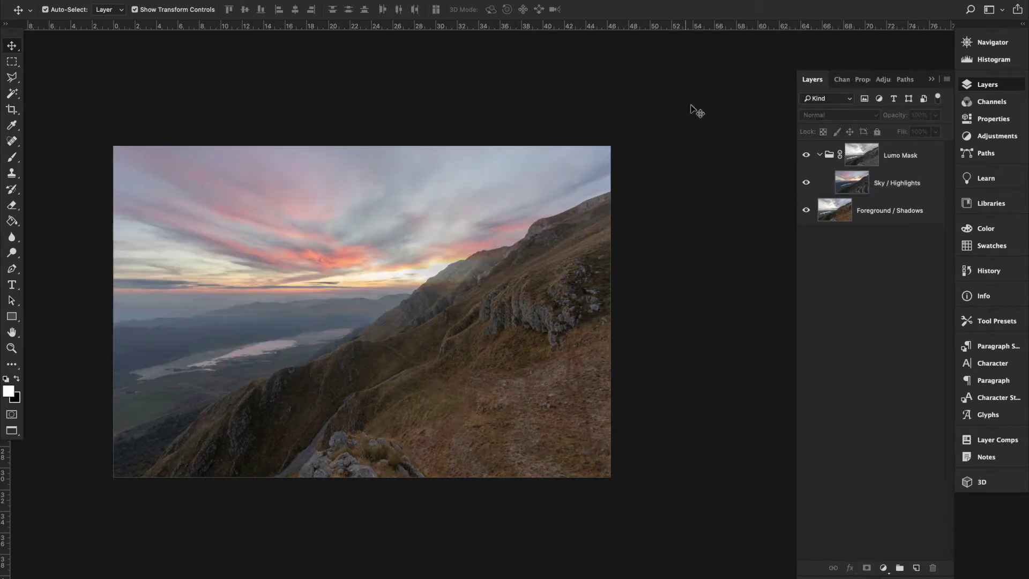
pyautogui.click(869, 185)
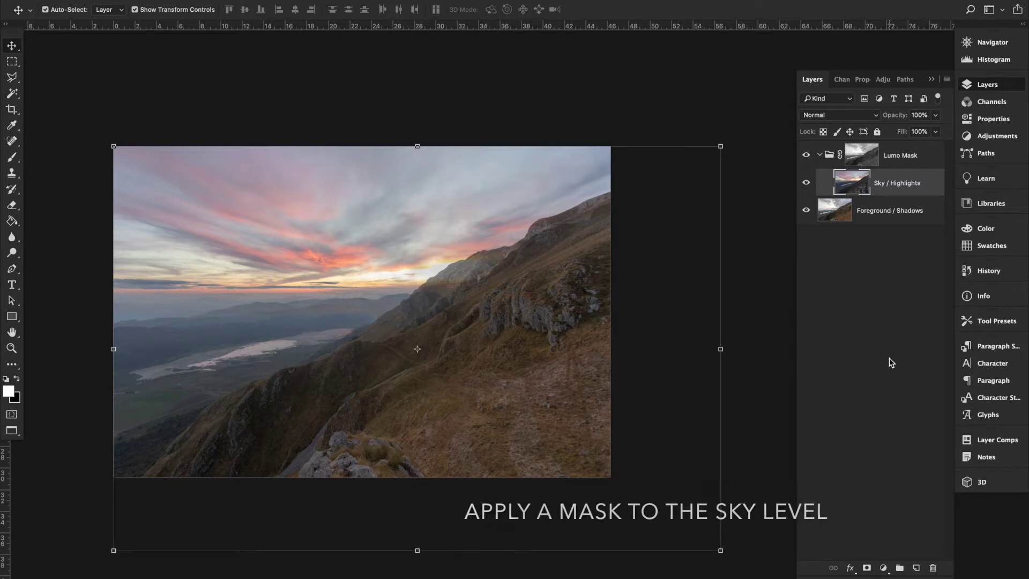
pyautogui.click(866, 568)
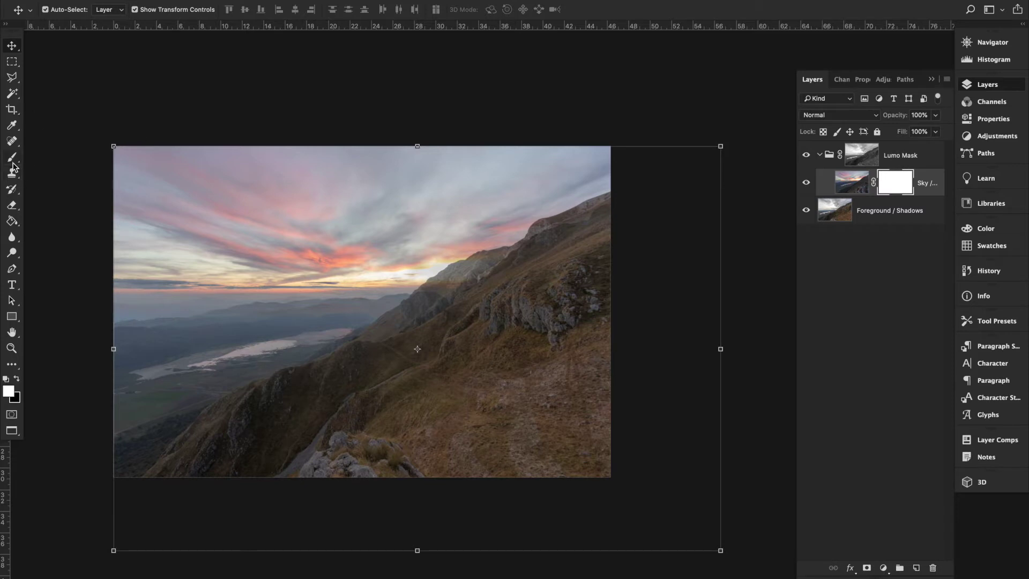
# - Try filling the sky mask black with the Paint Bucket, undo it, and switch to the Brush
pyautogui.click(14, 220)
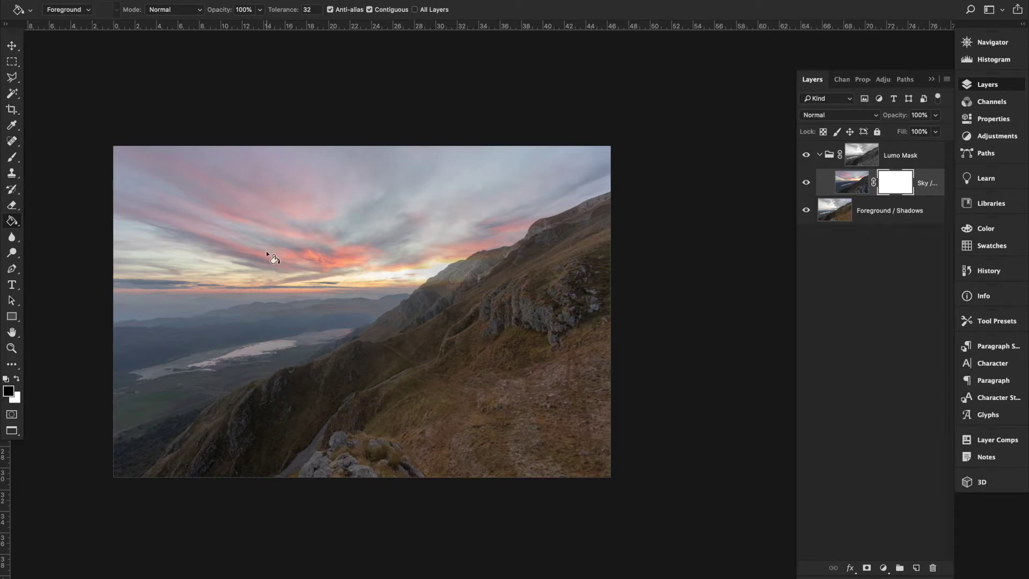
pyautogui.click(356, 311)
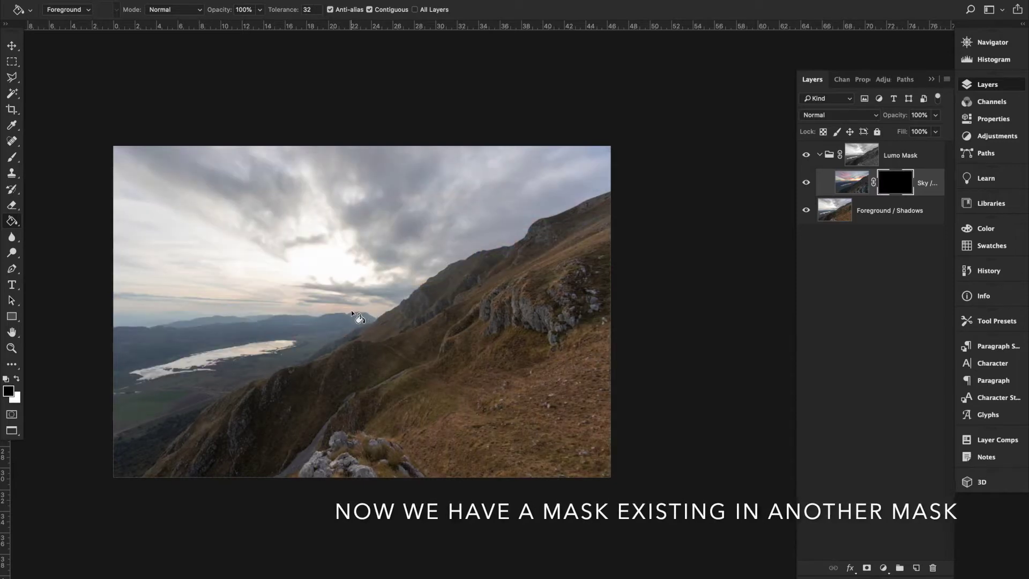
pyautogui.hotkey('ctrl', 'z')
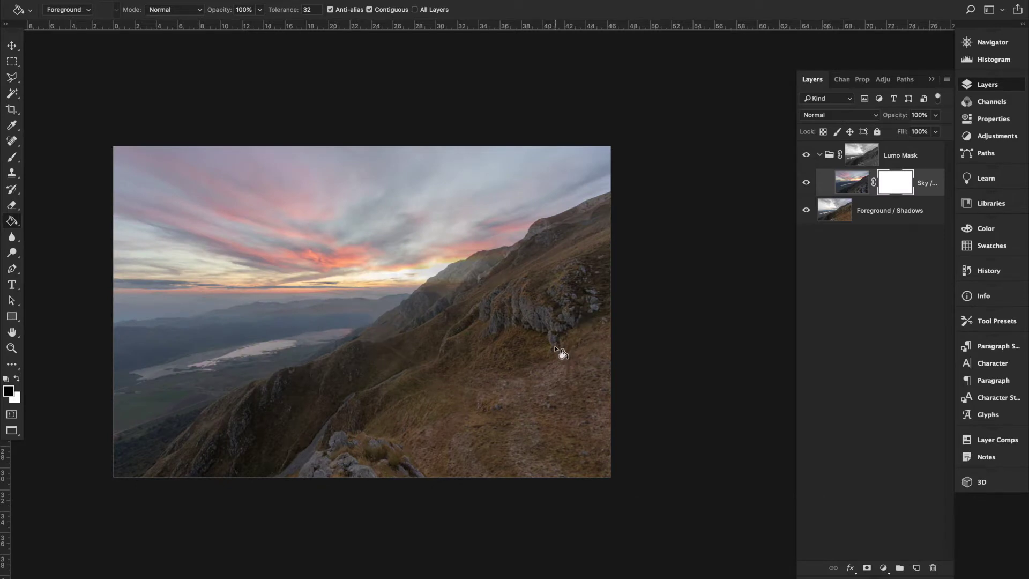
pyautogui.press('b')
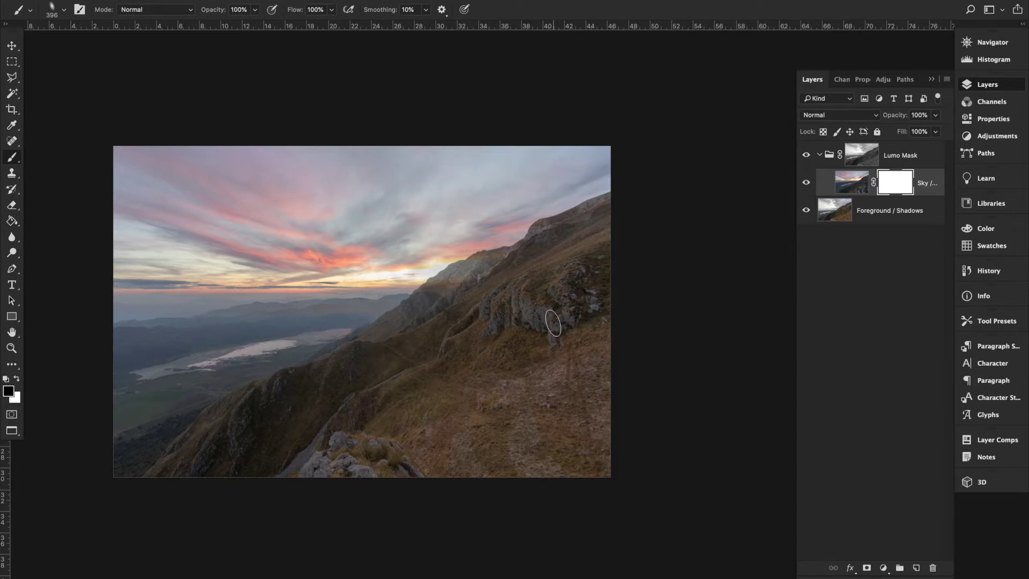
# - Set the brush to 1760 px with 28% flow
pyautogui.rightClick(563, 352)
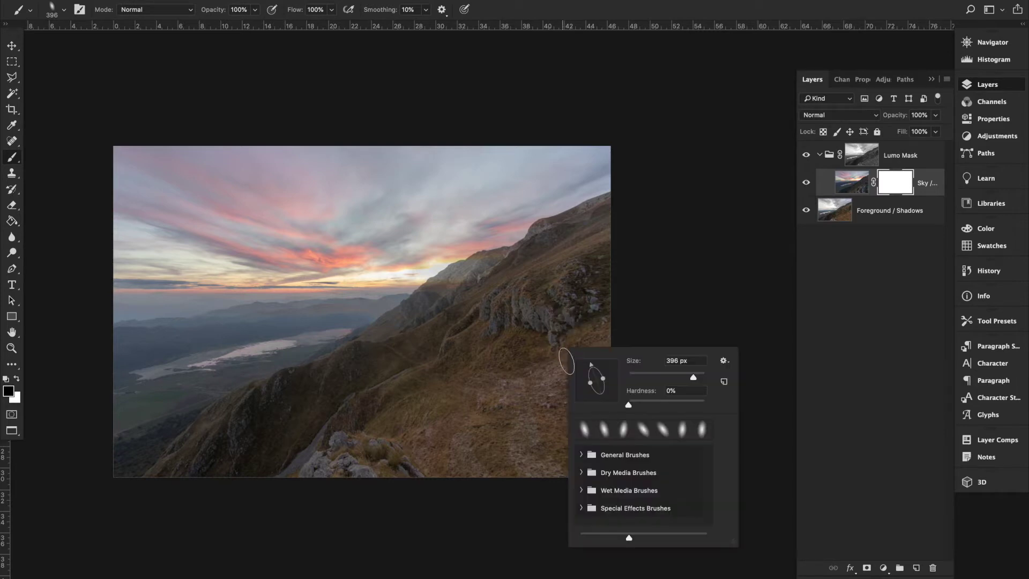
pyautogui.moveTo(695, 382); pyautogui.dragTo(701, 382)
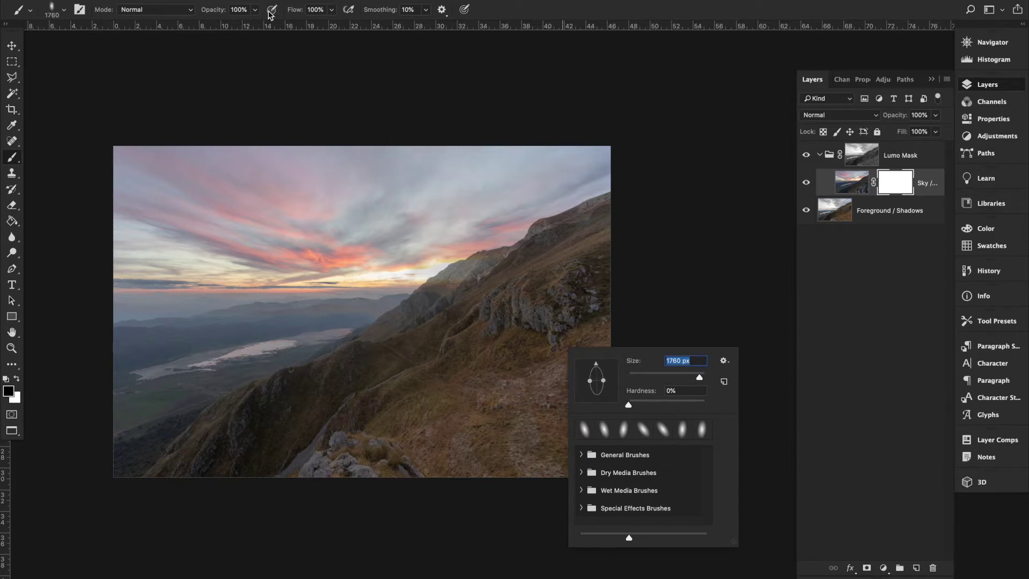
pyautogui.click(331, 10)
pyautogui.moveTo(328, 24); pyautogui.dragTo(291, 30)
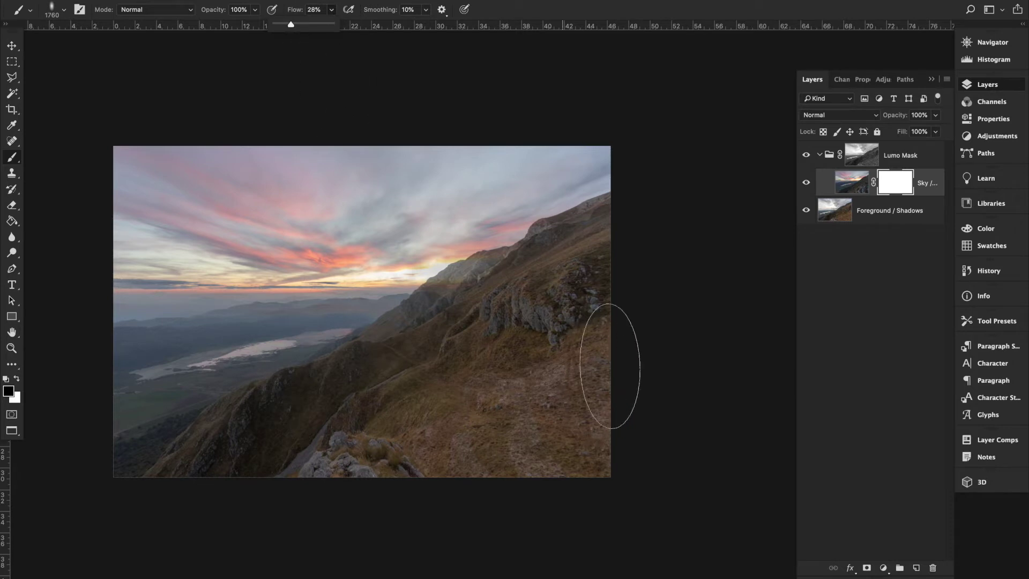
# - Paint black over the foreground on the Sky mask, checking it in mask view
pyautogui.moveTo(468, 413); pyautogui.dragTo(478, 402)
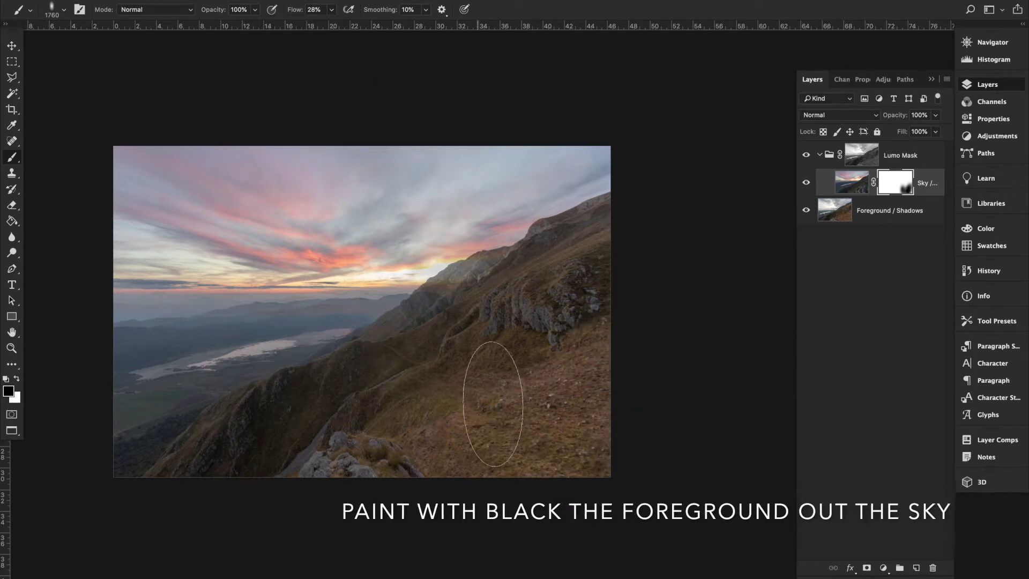
pyautogui.moveTo(351, 453); pyautogui.dragTo(172, 452)
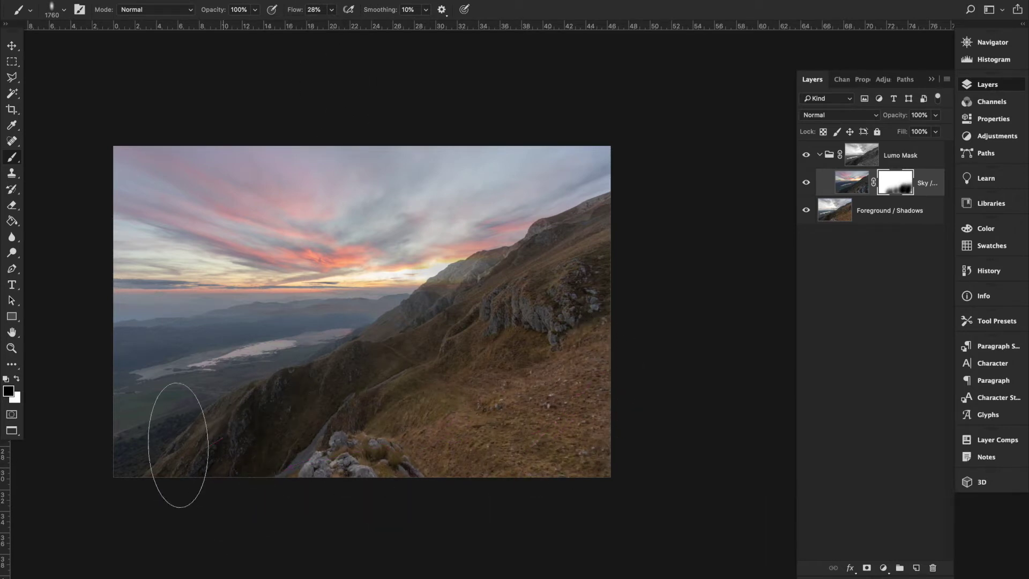
pyautogui.moveTo(551, 333); pyautogui.dragTo(482, 443)
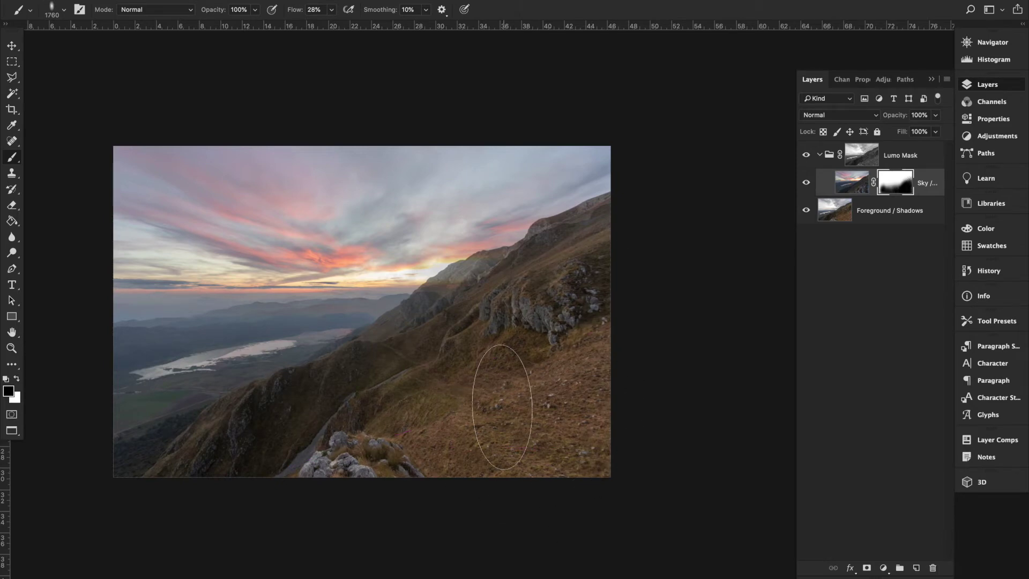
pyautogui.keyDown('alt'); pyautogui.click(895, 185); pyautogui.keyUp('alt')
pyautogui.moveTo(536, 457); pyautogui.dragTo(119, 413)
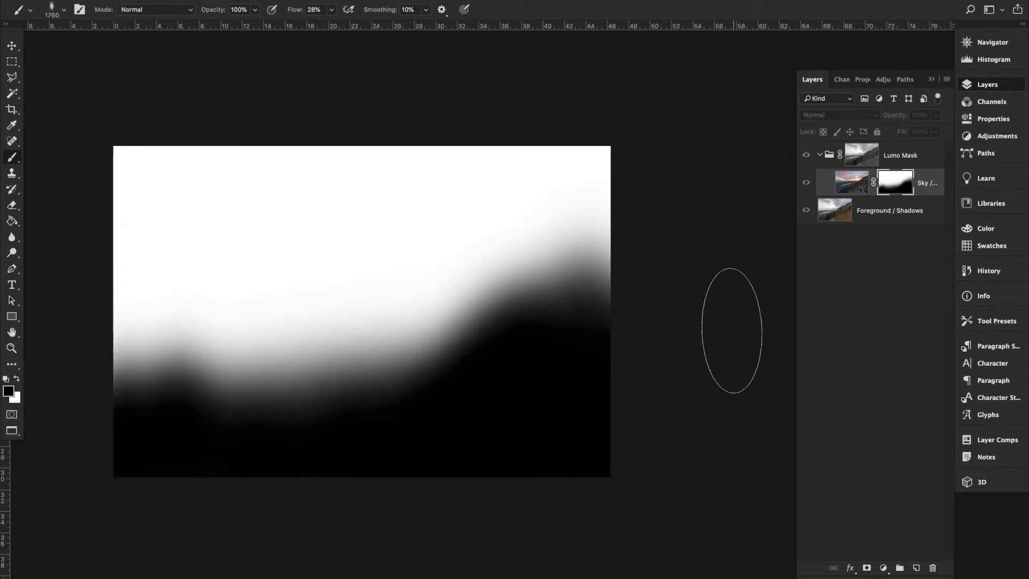
pyautogui.keyDown('alt'); pyautogui.click(894, 182); pyautogui.keyUp('alt')
# - Shrink the brush to about 492 px and lower its flow to 20%
pyautogui.rightClick(425, 336)
pyautogui.moveTo(556, 364); pyautogui.dragTo(548, 368)
pyautogui.press('Return')
pyautogui.scroll(3, 624, 219)
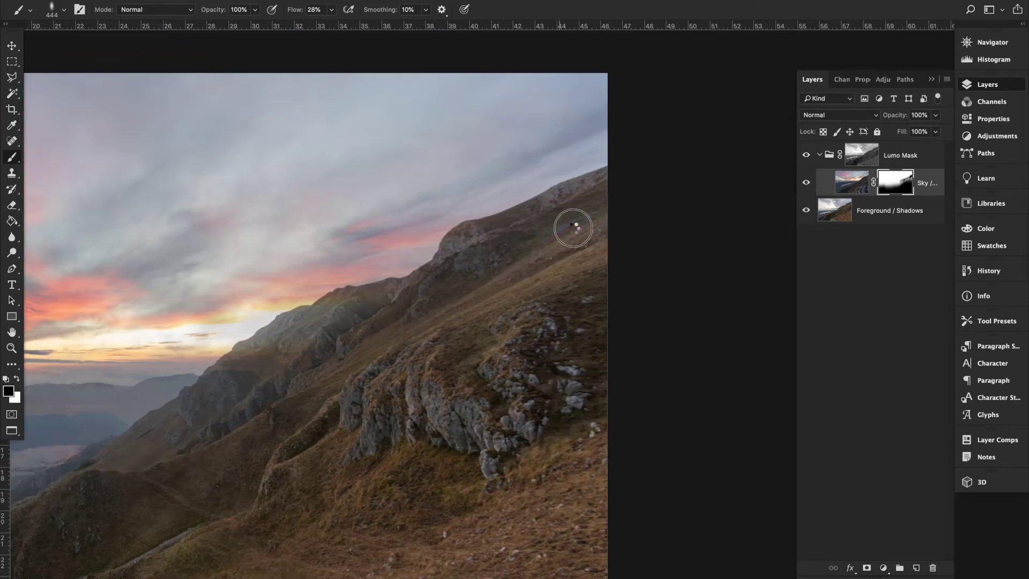
pyautogui.hscroll(-3, 364, 364)
pyautogui.scroll(-8, 375, 379)
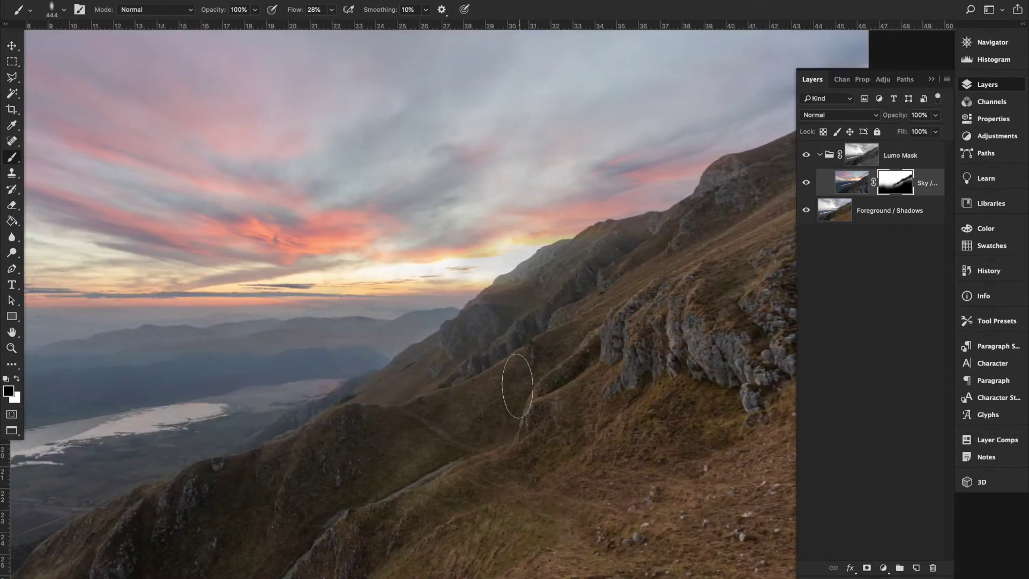
pyautogui.hscroll(-15, 509, 379)
pyautogui.hotkey('ctrl', '0')
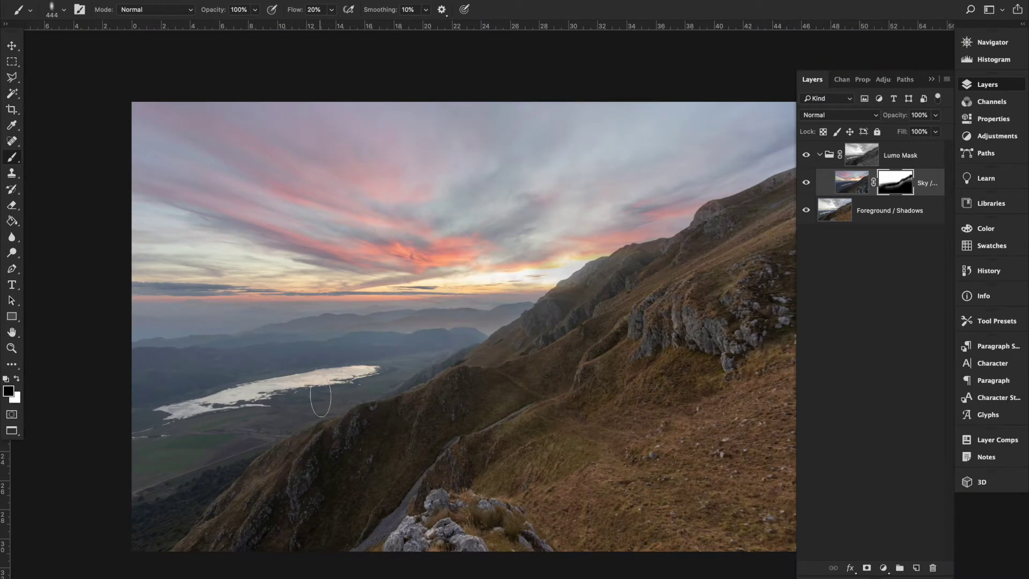
pyautogui.hotkey('shift', '2')
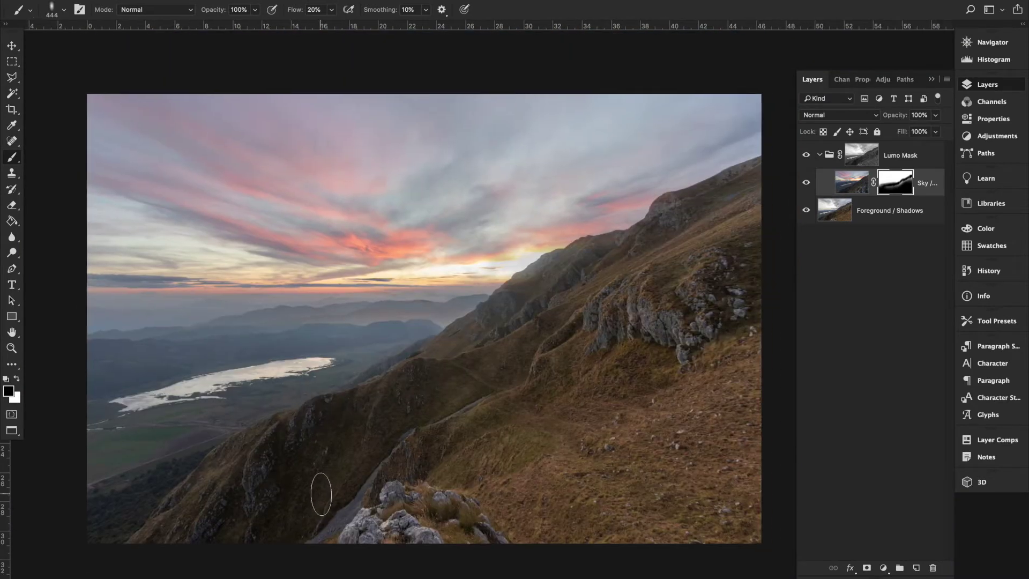
# - Mask out the upper-right ridge and more lower-left foreground, toggling mask view to check
pyautogui.keyDown('alt'); pyautogui.click(894, 182); pyautogui.keyUp('alt')
pyautogui.moveTo(745, 316); pyautogui.dragTo(705, 234)
pyautogui.keyDown('alt'); pyautogui.click(894, 183); pyautogui.keyUp('alt')
pyautogui.moveTo(672, 299)
pyautogui.mouseDown()
pyautogui.moveTo(711, 258)
pyautogui.moveTo(583, 236)
pyautogui.moveTo(568, 294)
pyautogui.moveTo(370, 452)
pyautogui.moveTo(300, 430)
pyautogui.moveTo(218, 432)
pyautogui.moveTo(283, 391)
pyautogui.moveTo(381, 390)
pyautogui.moveTo(631, 352)
pyautogui.mouseUp()
pyautogui.keyDown('alt'); pyautogui.click(895, 183); pyautogui.keyUp('alt')
pyautogui.moveTo(365, 375)
pyautogui.mouseDown()
pyautogui.moveTo(253, 391)
pyautogui.moveTo(107, 517)
pyautogui.moveTo(492, 435)
pyautogui.mouseUp()
pyautogui.click(915, 159)
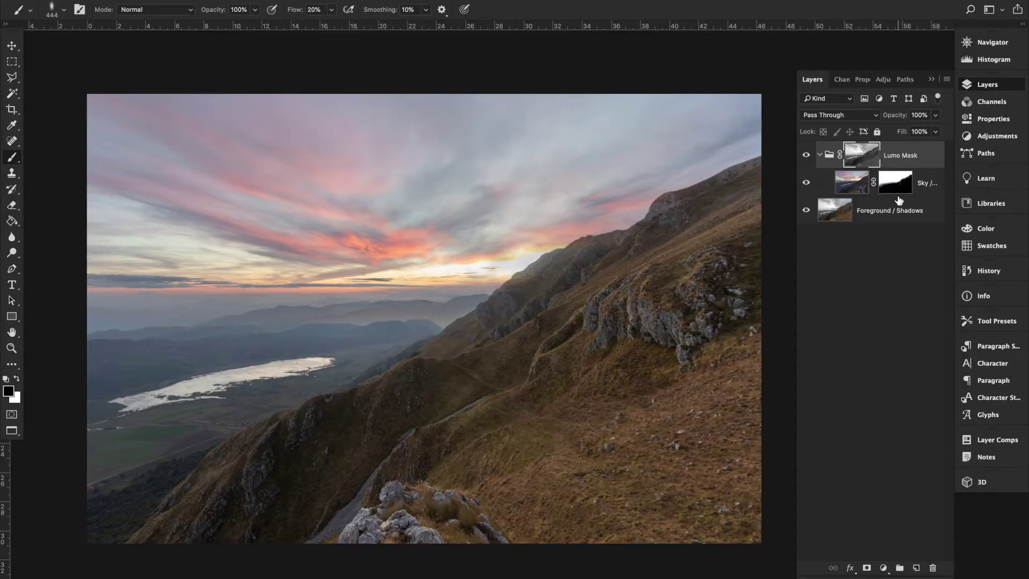
# - Swap the foreground and background colours and target the Lumo Mask group's mask thumbnail
pyautogui.click(898, 245)
pyautogui.press('x')
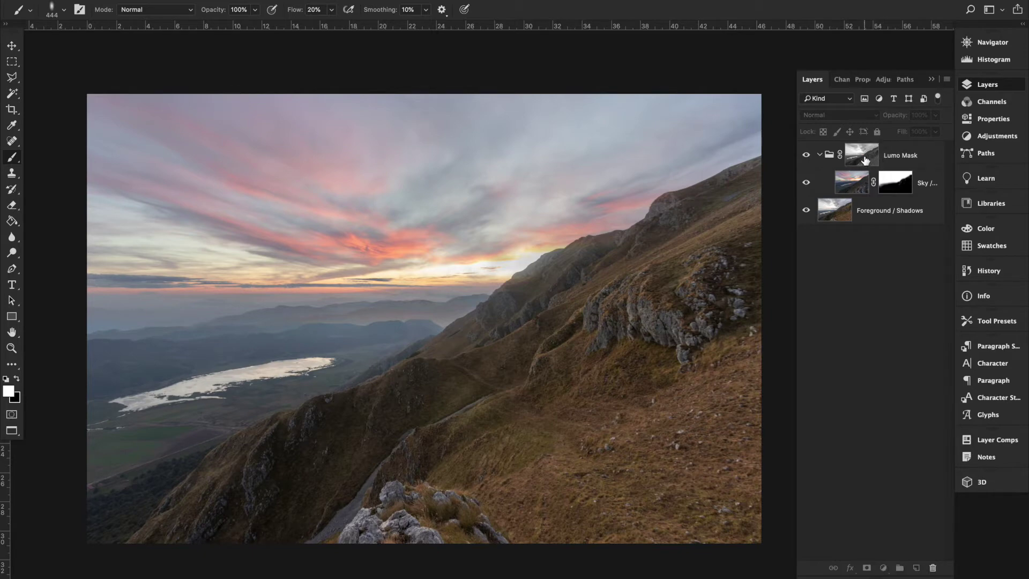
pyautogui.click(864, 160)
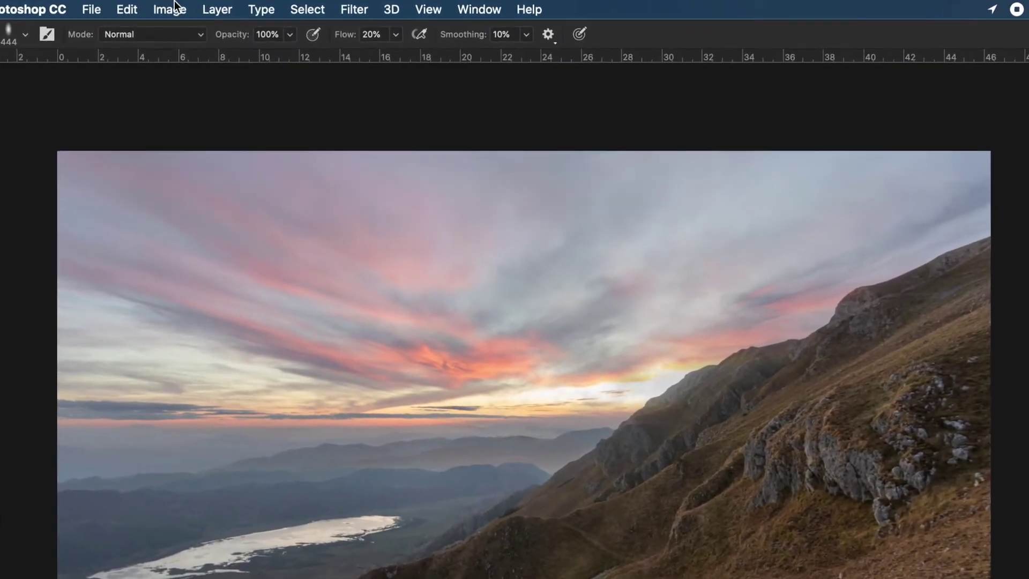
# - Open Curves on the Lumo Mask and test white- and black-point positions
pyautogui.click(175, 7)
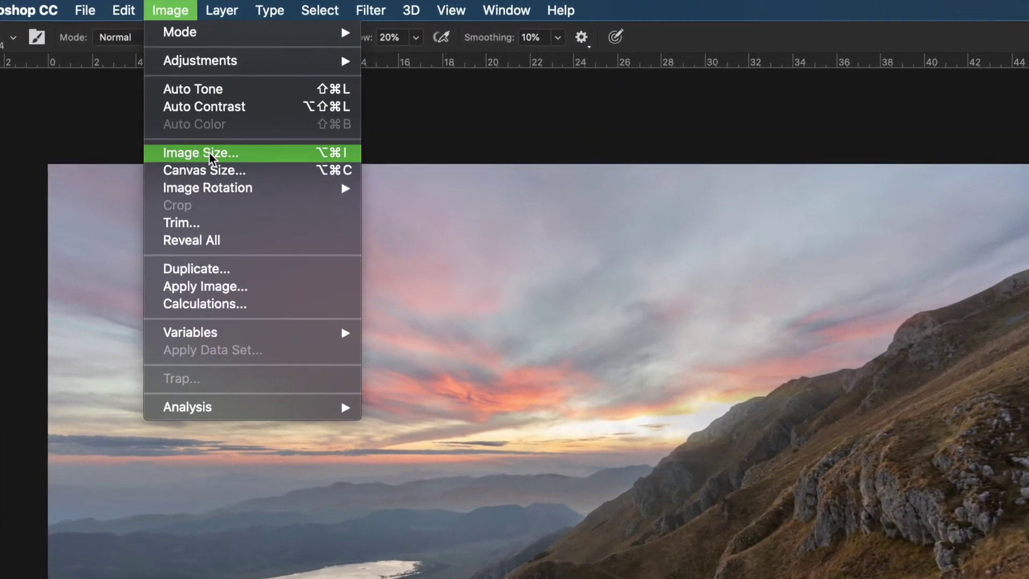
pyautogui.moveTo(204, 66)
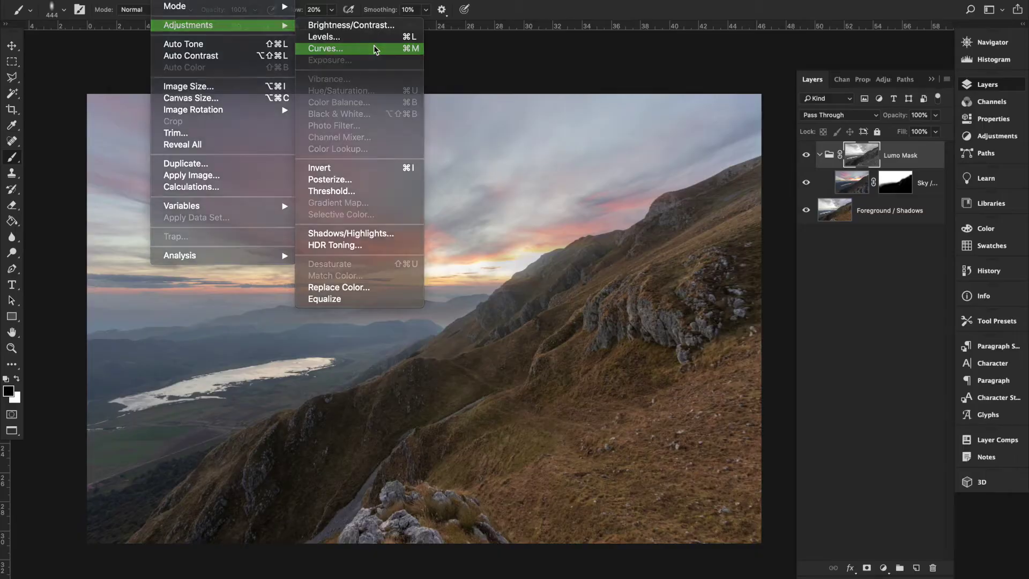
pyautogui.click(381, 46)
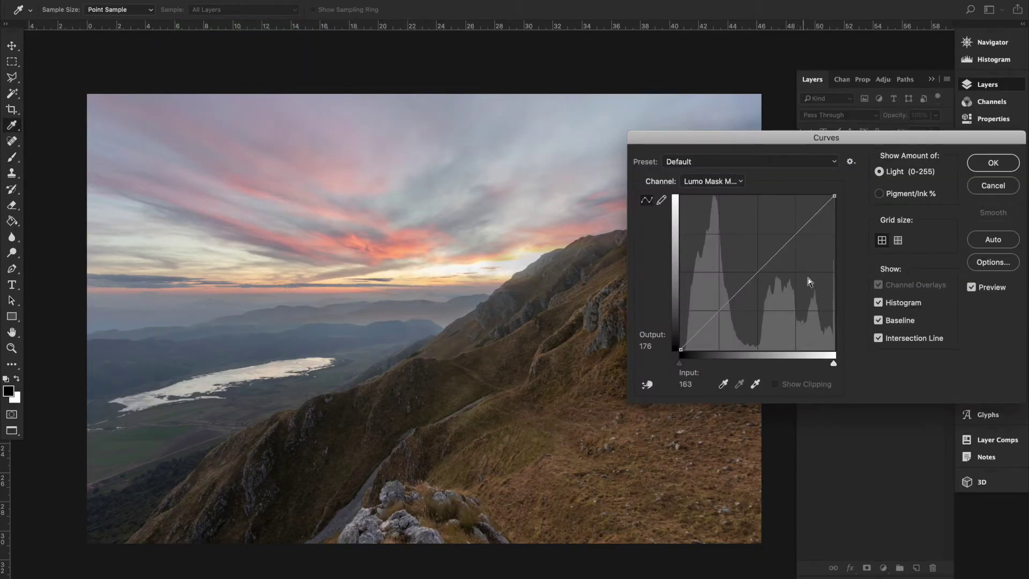
pyautogui.moveTo(834, 366); pyautogui.dragTo(740, 362)
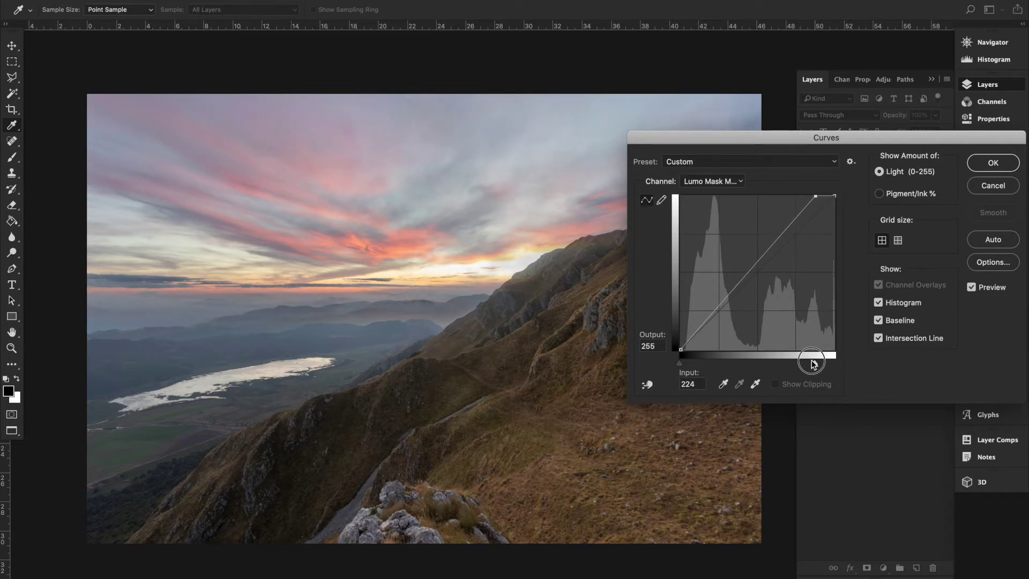
pyautogui.moveTo(740, 362)
pyautogui.mouseDown()
pyautogui.moveTo(833, 363)
pyautogui.moveTo(814, 367)
pyautogui.mouseUp()
pyautogui.moveTo(679, 363)
pyautogui.mouseDown()
pyautogui.moveTo(737, 391)
pyautogui.moveTo(684, 384)
pyautogui.mouseUp()
pyautogui.click(684, 385)
pyautogui.moveTo(772, 148)
pyautogui.mouseDown()
pyautogui.moveTo(725, 207)
pyautogui.moveTo(634, 383)
pyautogui.moveTo(689, 367)
pyautogui.moveTo(775, 315)
pyautogui.mouseUp()
# - Settle the mask curve with the black point near input 28 and apply it
pyautogui.moveTo(816, 539); pyautogui.dragTo(814, 541)
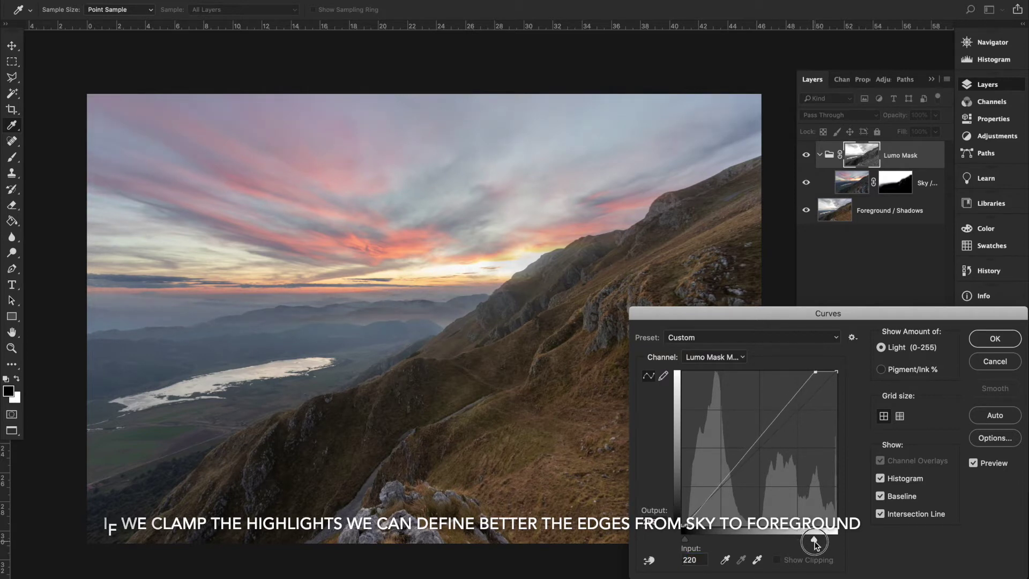
pyautogui.moveTo(814, 541)
pyautogui.mouseDown()
pyautogui.moveTo(846, 557)
pyautogui.moveTo(812, 558)
pyautogui.mouseUp()
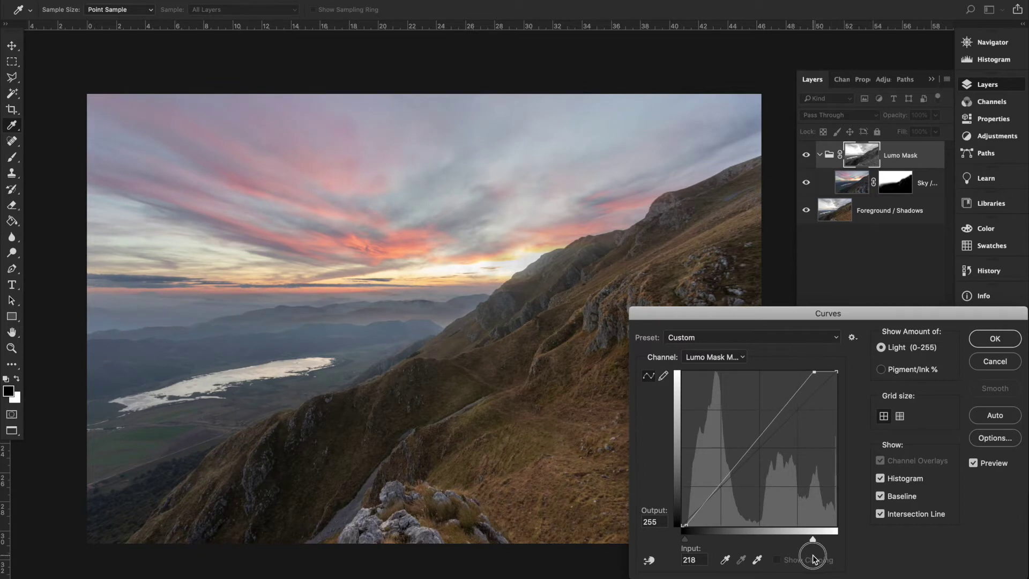
pyautogui.moveTo(812, 558); pyautogui.dragTo(819, 569)
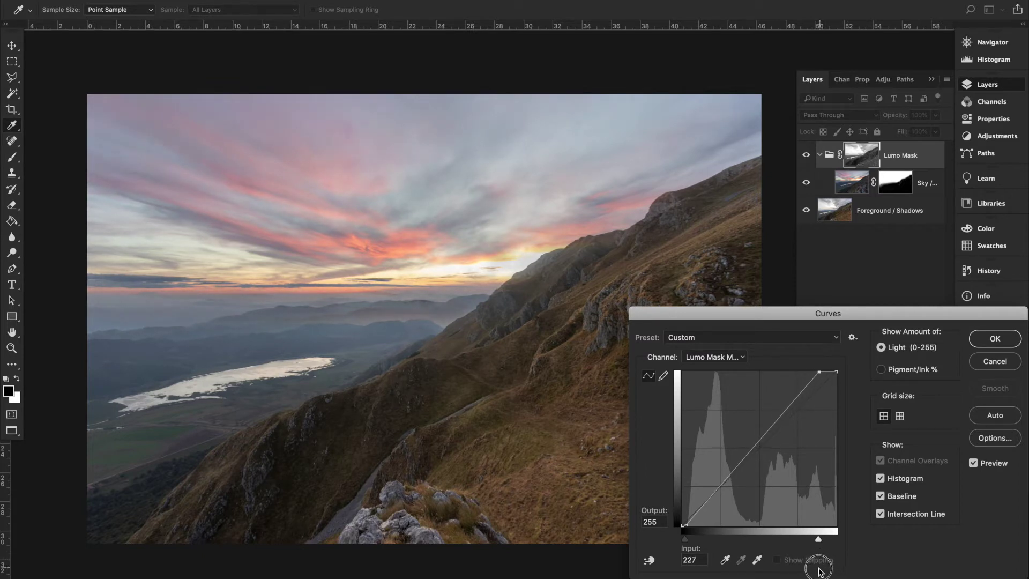
pyautogui.moveTo(821, 571); pyautogui.dragTo(733, 576)
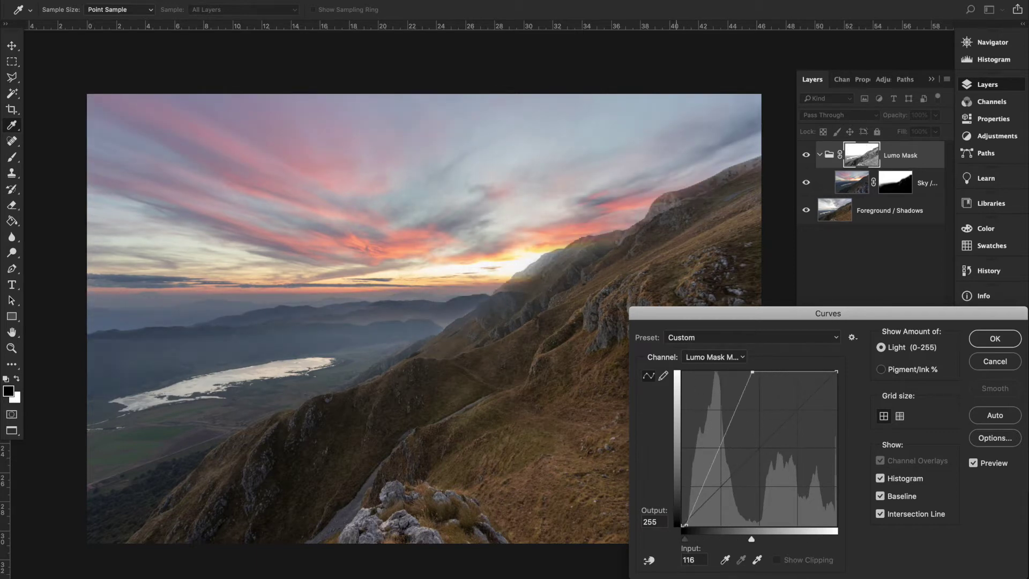
pyautogui.moveTo(733, 574); pyautogui.dragTo(834, 576)
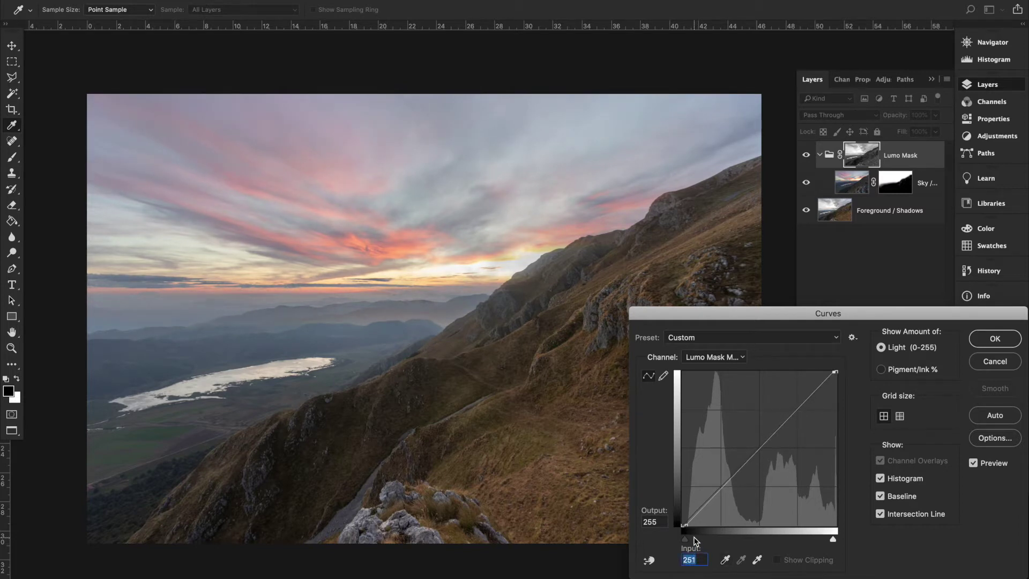
pyautogui.moveTo(686, 543); pyautogui.dragTo(728, 557)
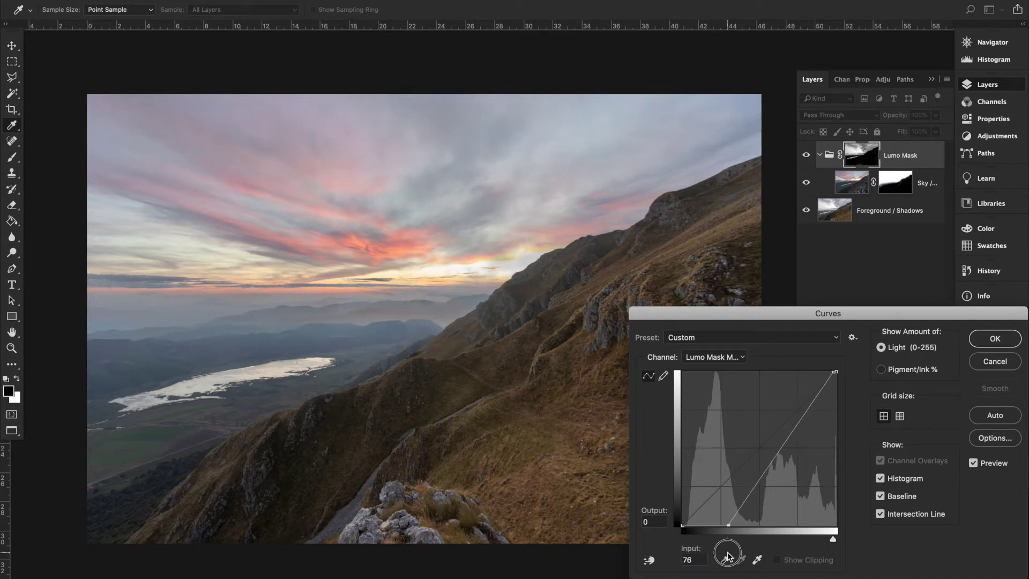
pyautogui.moveTo(728, 557)
pyautogui.mouseDown()
pyautogui.moveTo(679, 549)
pyautogui.moveTo(728, 565)
pyautogui.moveTo(680, 558)
pyautogui.moveTo(700, 563)
pyautogui.moveTo(698, 575)
pyautogui.mouseUp()
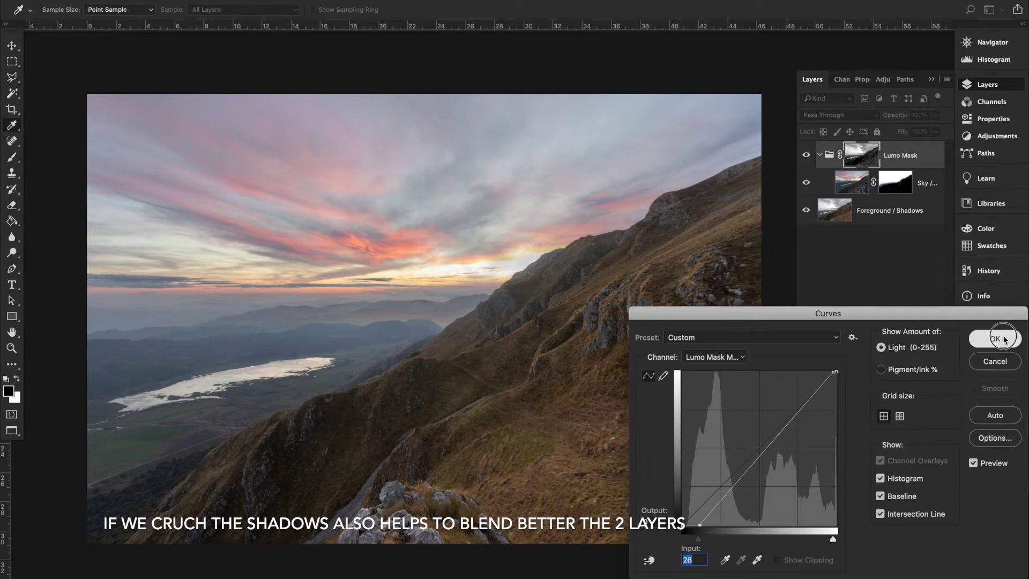
pyautogui.click(994, 338)
pyautogui.keyDown('alt'); pyautogui.click(860, 159); pyautogui.keyUp('alt')
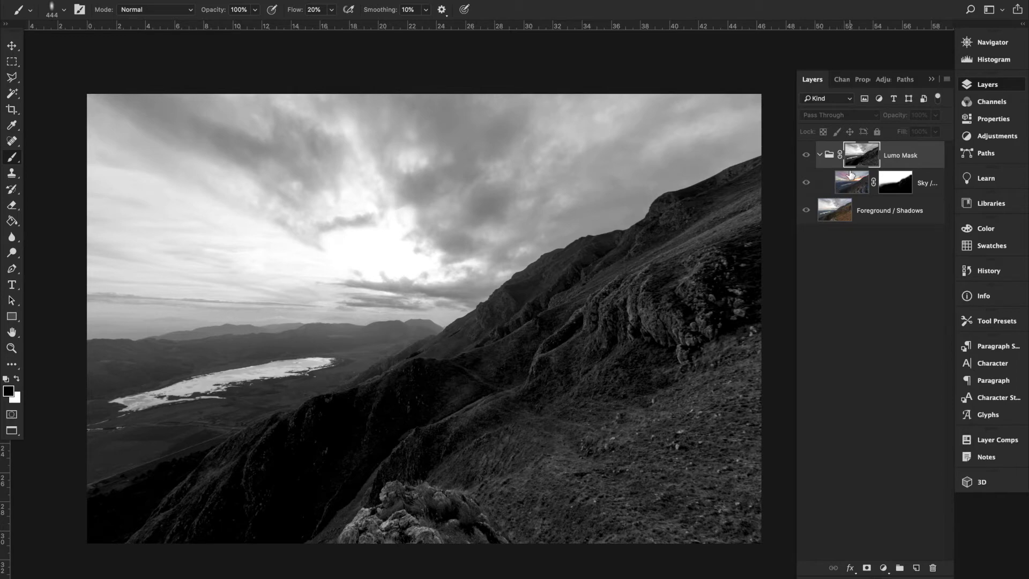
# - Return to the colour view and toggle the Sky mask off and on to compare
pyautogui.keyDown('alt'); pyautogui.click(862, 156); pyautogui.keyUp('alt')
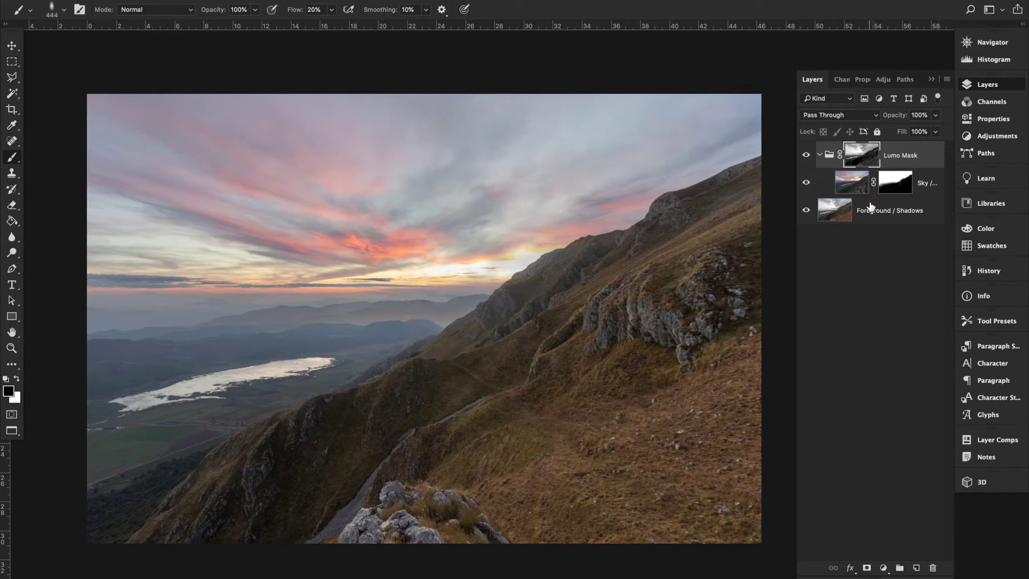
pyautogui.keyDown('shift'); pyautogui.click(896, 189); pyautogui.keyUp('shift')
pyautogui.keyDown('shift'); pyautogui.click(893, 191); pyautogui.keyUp('shift')
pyautogui.keyDown('shift'); pyautogui.click(894, 188); pyautogui.keyUp('shift')
pyautogui.keyDown('shift'); pyautogui.click(896, 188); pyautogui.keyUp('shift')
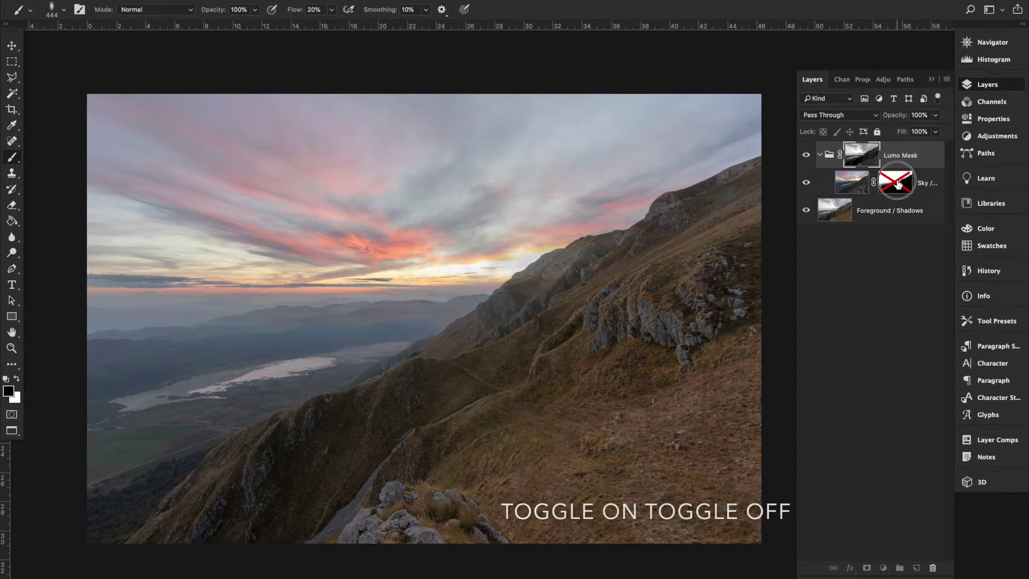
pyautogui.keyDown('shift'); pyautogui.click(898, 186); pyautogui.keyUp('shift')
pyautogui.keyDown('shift'); pyautogui.click(897, 189); pyautogui.keyUp('shift')
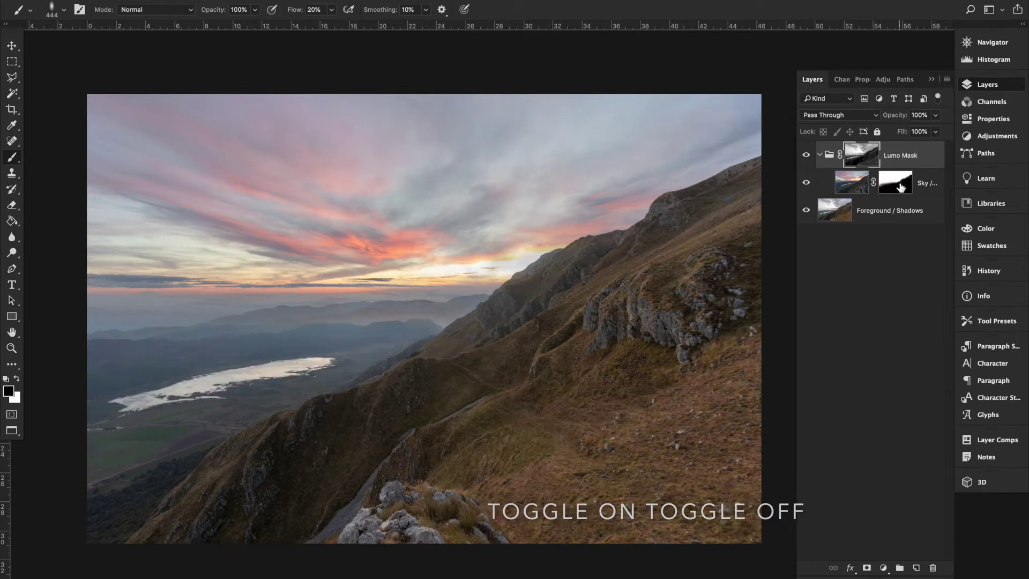
# - Paint the Sky mask along the horizon band to blend the distant hazy mountains
pyautogui.click(892, 182)
pyautogui.moveTo(100, 325); pyautogui.dragTo(536, 311)
pyautogui.moveTo(81, 305); pyautogui.dragTo(501, 299)
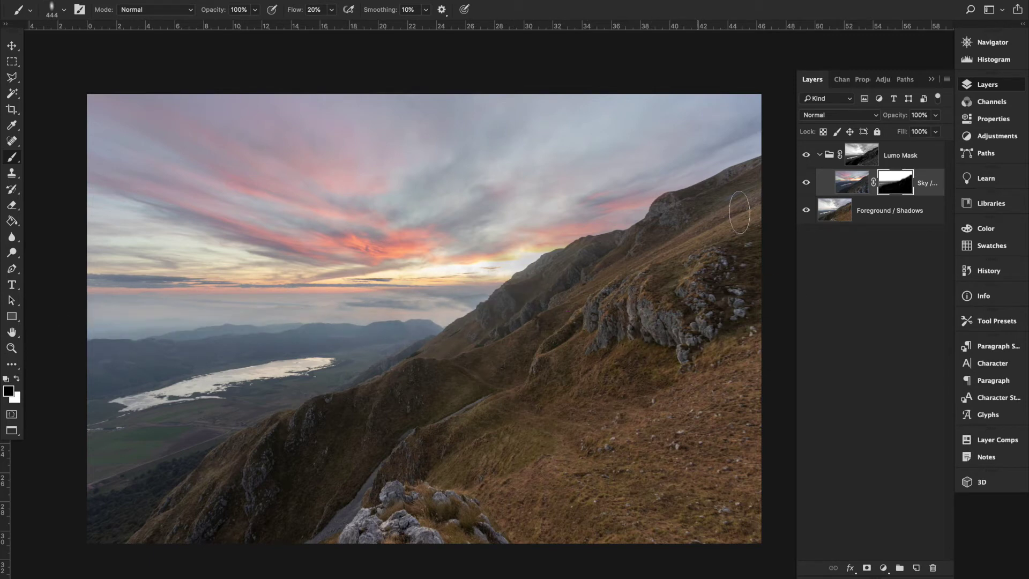
# - Select the Lumo Mask group and all other layers and group them together
pyautogui.click(815, 161)
pyautogui.keyDown('shift'); pyautogui.click(927, 222); pyautogui.keyUp('shift')
pyautogui.press('x')
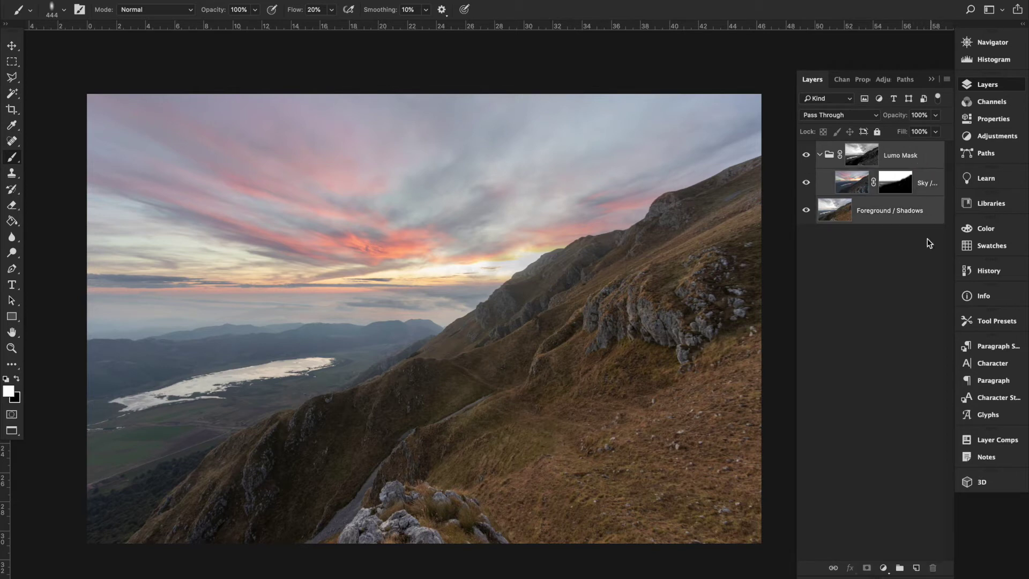
pyautogui.click(899, 567)
# - Name the group 'Blending' and stamp all visible layers into a merged Layer 1 above it
pyautogui.doubleClick(850, 151)
pyautogui.write('B')
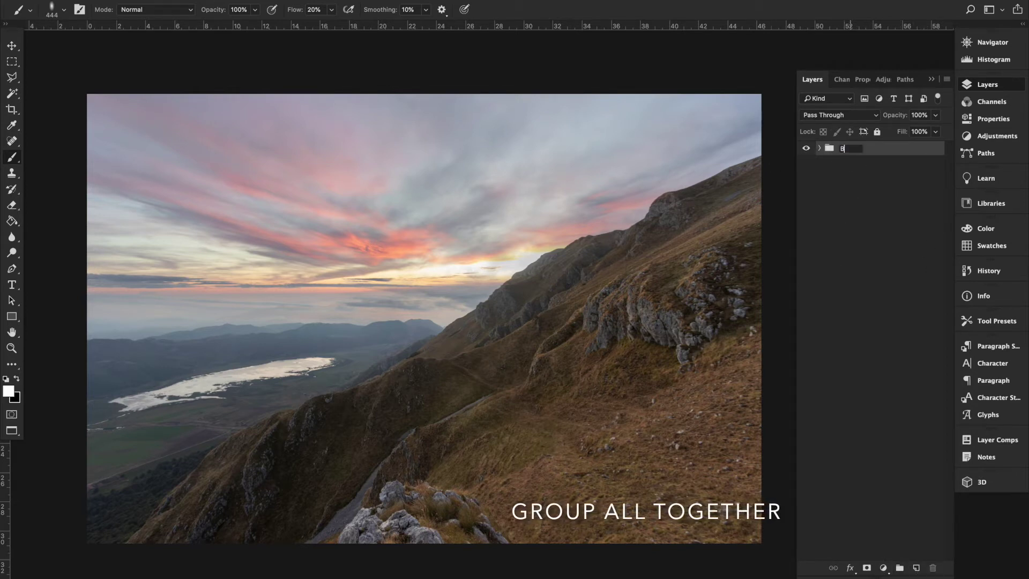
pyautogui.write('lending')
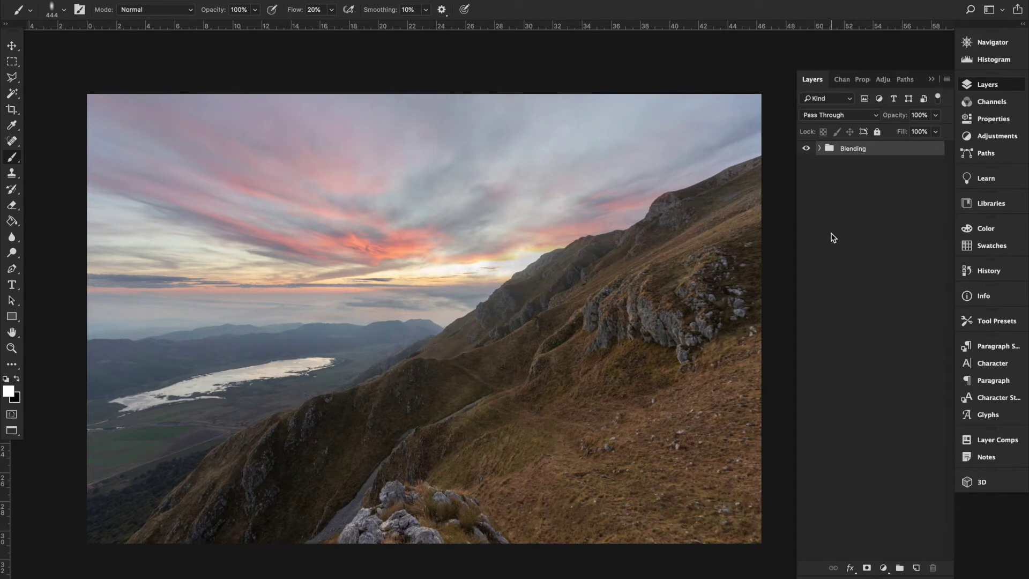
pyautogui.click(863, 215)
pyautogui.click(872, 156)
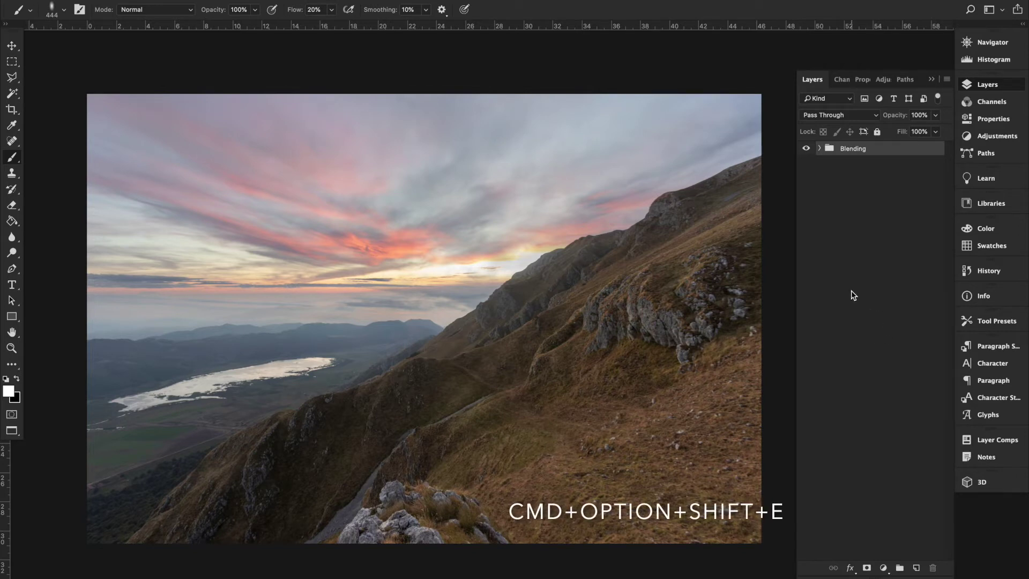
pyautogui.press('super+alt+shift+e')
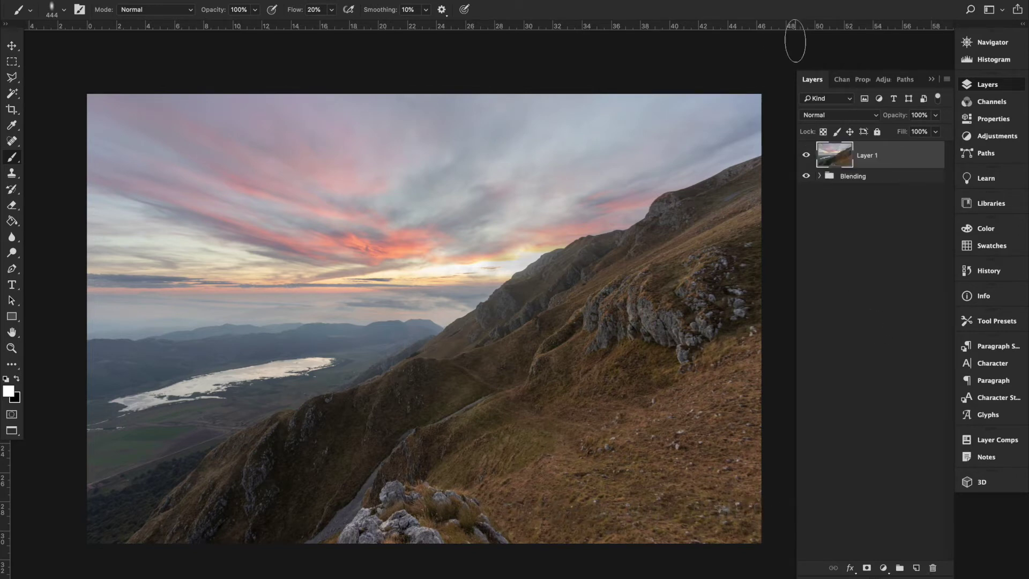
pyautogui.click(310, 1)
pyautogui.moveTo(327, 265)
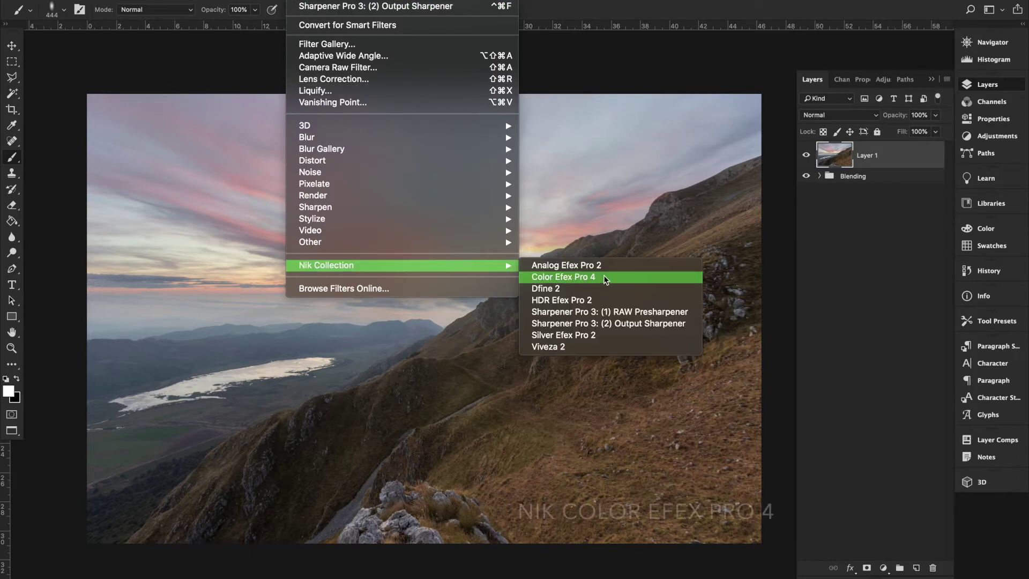
# - Apply Color Efex Pro 4's Pro Contrast with Dynamic Contrast 44% and Correct Contrast 3%
pyautogui.click(603, 276)
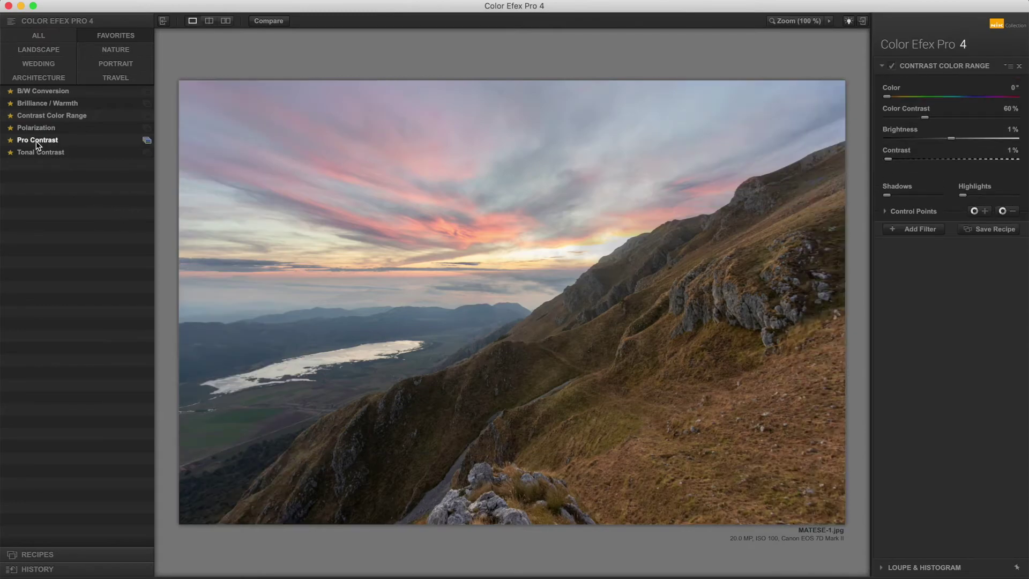
pyautogui.click(36, 139)
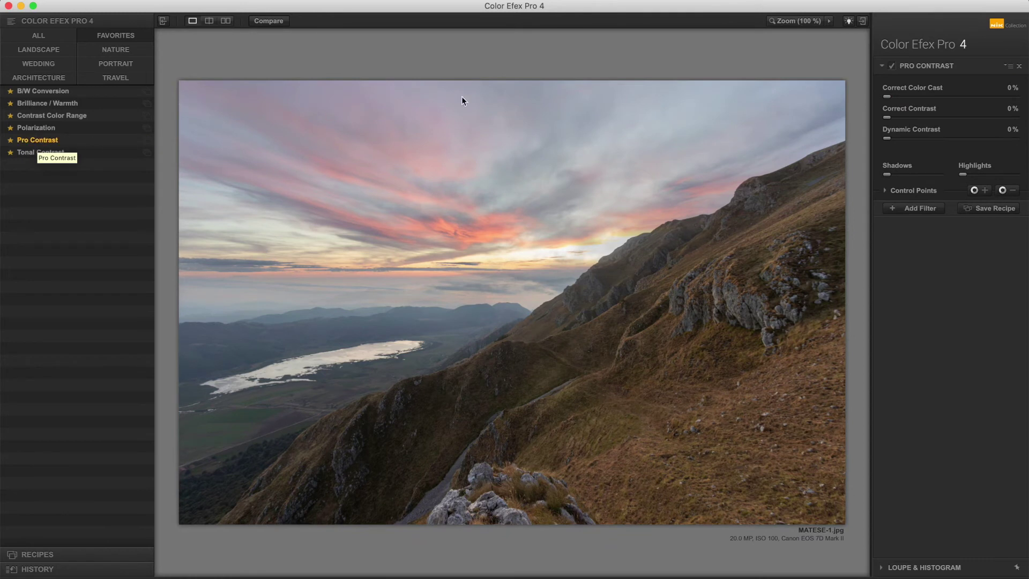
pyautogui.moveTo(887, 138); pyautogui.dragTo(934, 138)
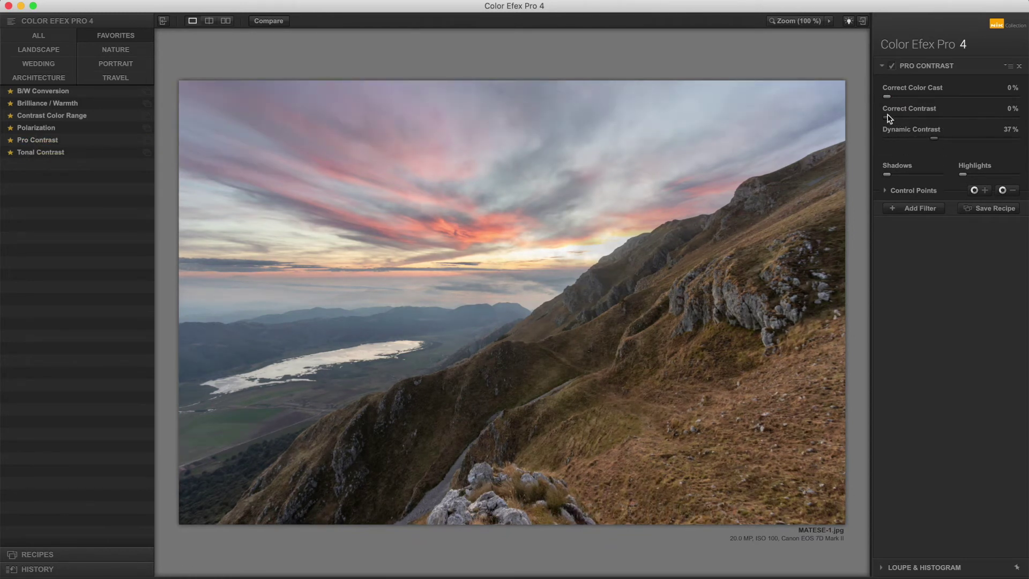
pyautogui.moveTo(892, 121); pyautogui.dragTo(943, 140)
pyautogui.moveTo(891, 99)
pyautogui.mouseDown()
pyautogui.moveTo(943, 101)
pyautogui.moveTo(864, 110)
pyautogui.mouseUp()
# - Adjust Pro Contrast's highlight recovery, comparing the photo before and after
pyautogui.moveTo(969, 178); pyautogui.dragTo(1024, 183)
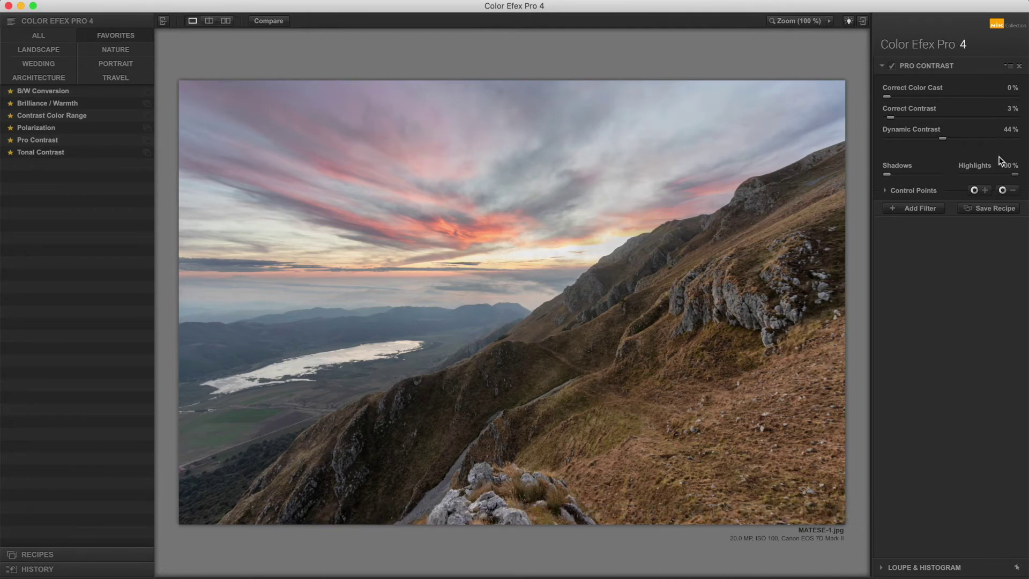
pyautogui.click(891, 65)
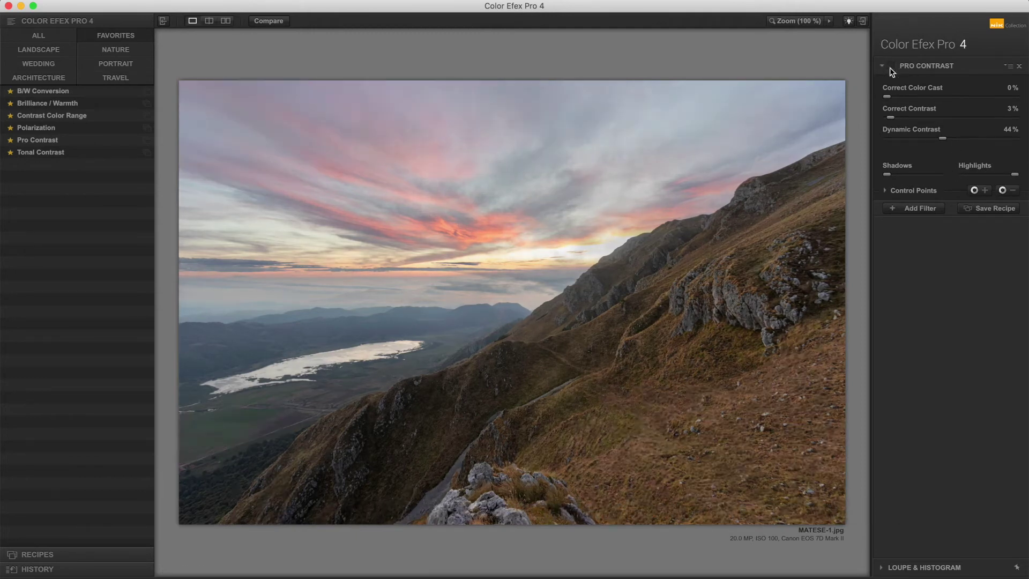
pyautogui.click(891, 65)
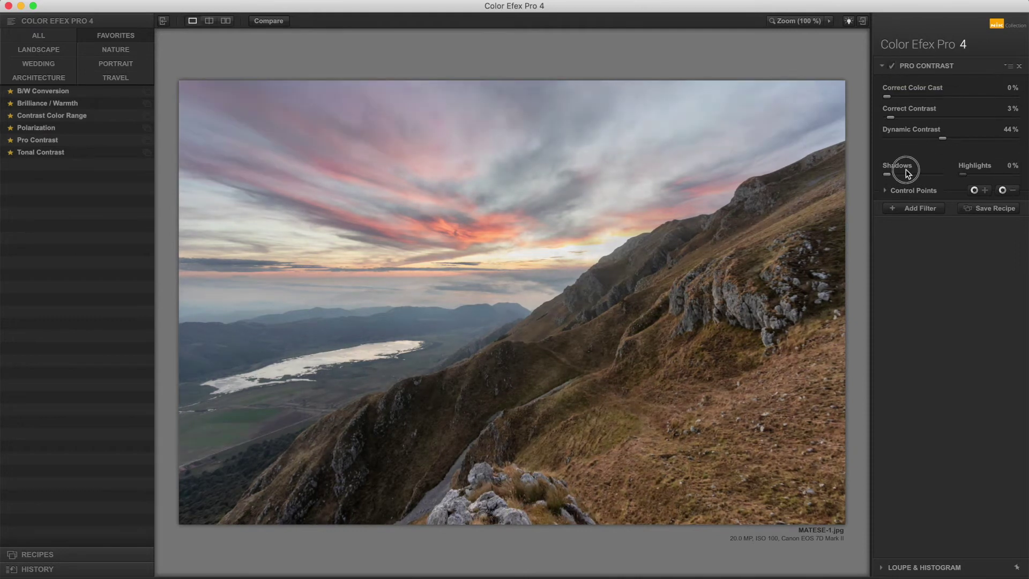
pyautogui.moveTo(1014, 175); pyautogui.dragTo(985, 174)
pyautogui.moveTo(886, 174)
pyautogui.mouseDown()
pyautogui.moveTo(959, 177)
pyautogui.moveTo(882, 144)
pyautogui.mouseUp()
pyautogui.write('Color Pro COntrast')
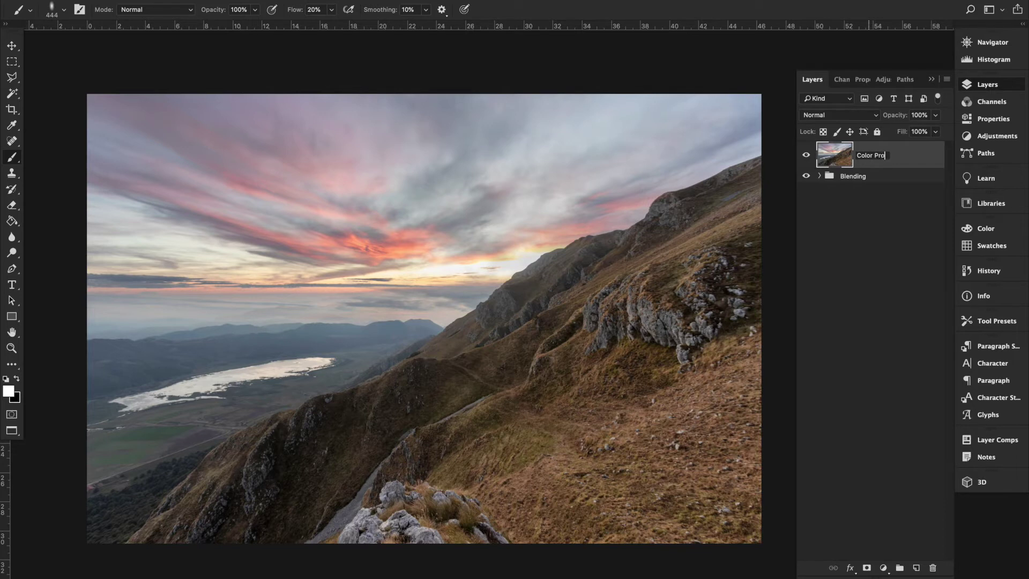
# - Name the layer 'Color Pro COntrast', duplicate it, and load Color Efex Pro 4 on the copy
pyautogui.press('Return')
pyautogui.hotkey('ctrl', 'j')
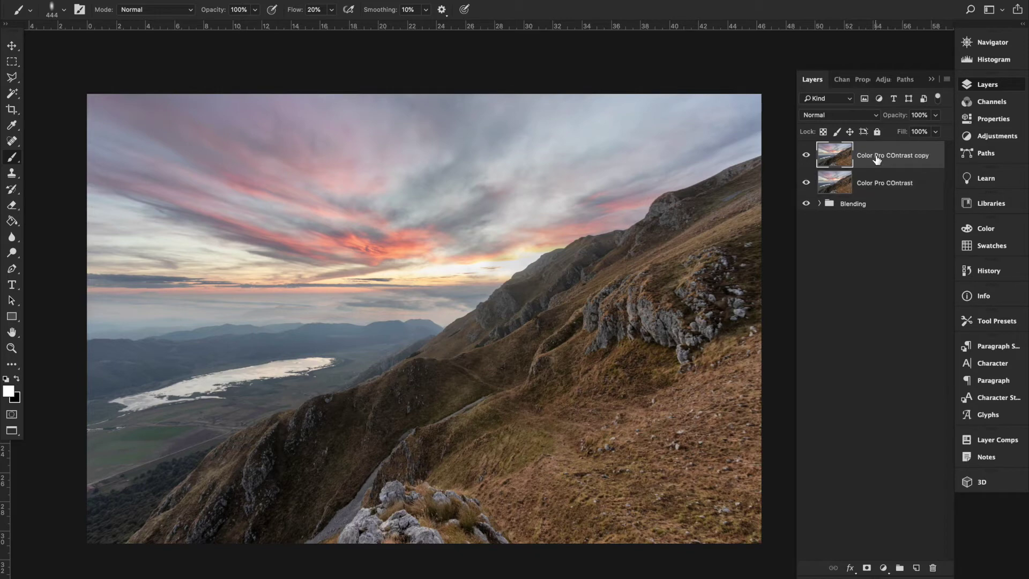
pyautogui.click(294, 1)
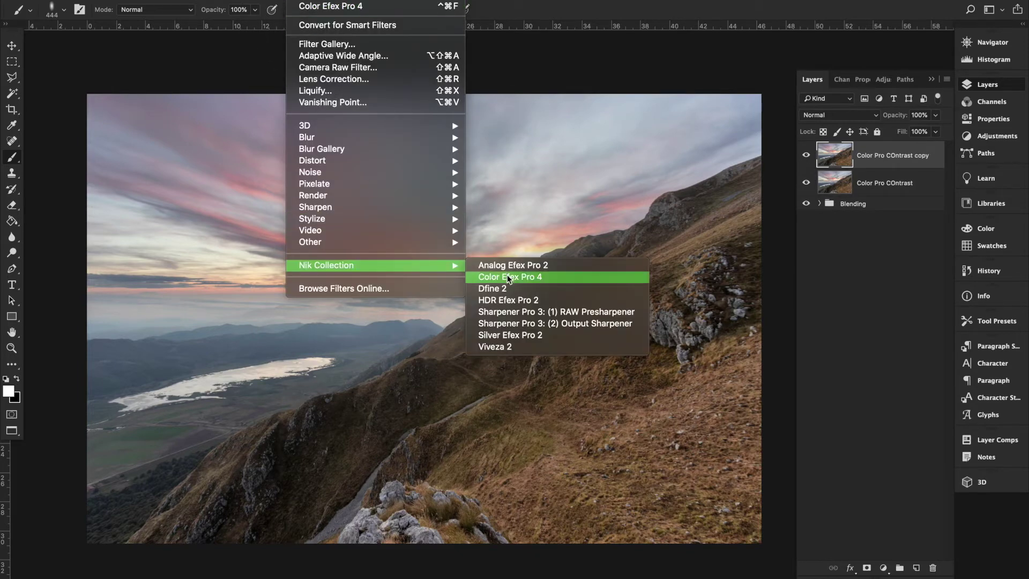
pyautogui.click(506, 276)
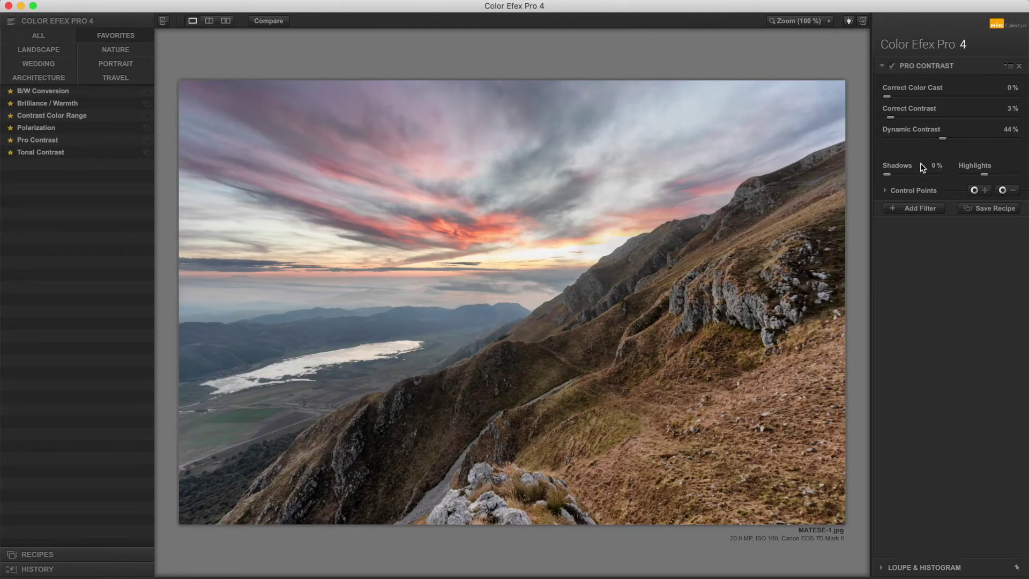
# - Apply Contrast Color Range with Contrast 0% and Color Contrast about 49%
pyautogui.click(88, 118)
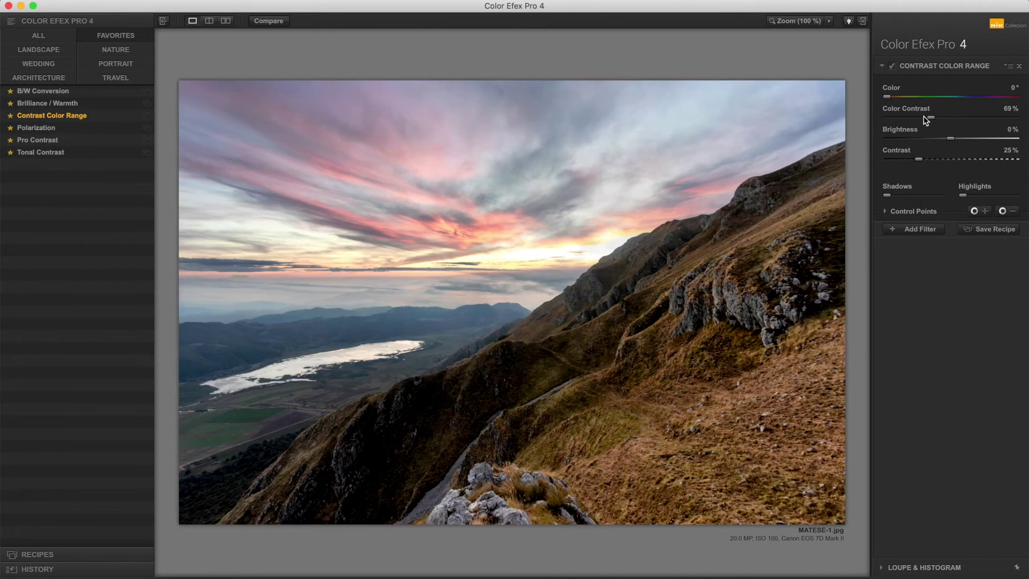
pyautogui.moveTo(925, 119); pyautogui.dragTo(881, 119)
pyautogui.moveTo(918, 159); pyautogui.dragTo(876, 161)
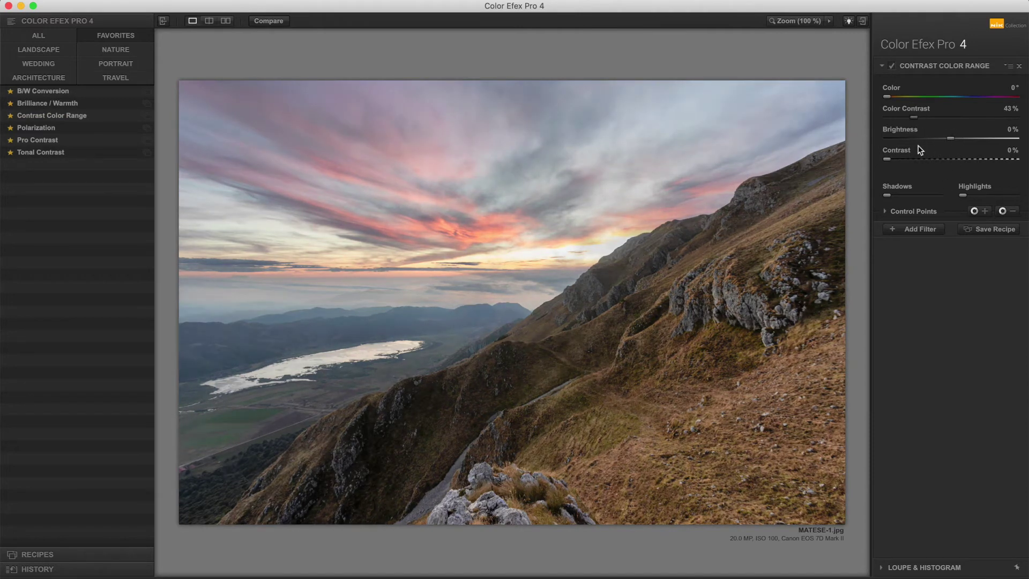
pyautogui.moveTo(911, 117)
pyautogui.mouseDown()
pyautogui.moveTo(873, 127)
pyautogui.moveTo(921, 128)
pyautogui.mouseUp()
pyautogui.click(917, 211)
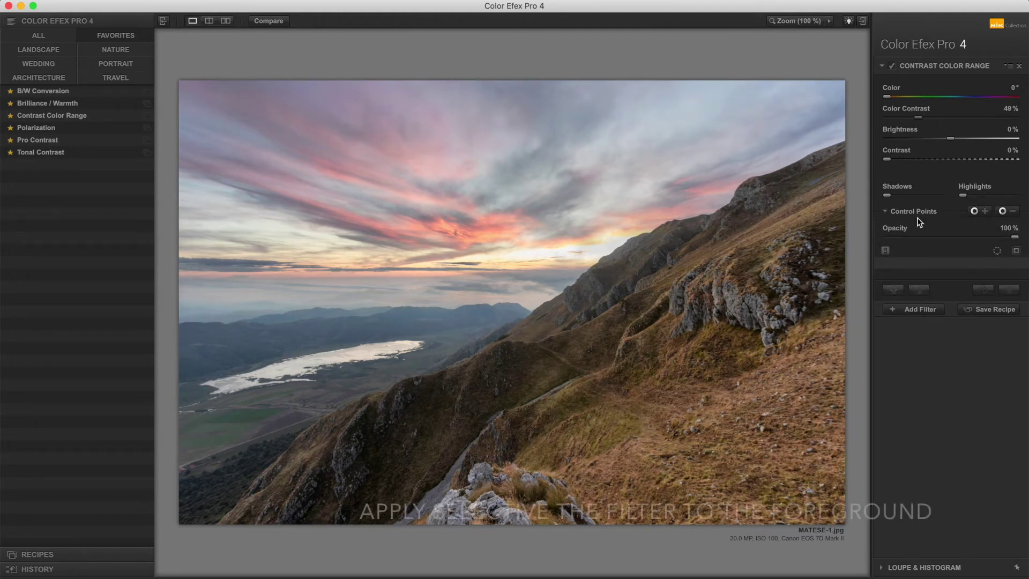
# - Place nine Contrast Color Range control points across the slopes, sky, far hills and horizon
pyautogui.click(974, 211)
pyautogui.click(744, 356)
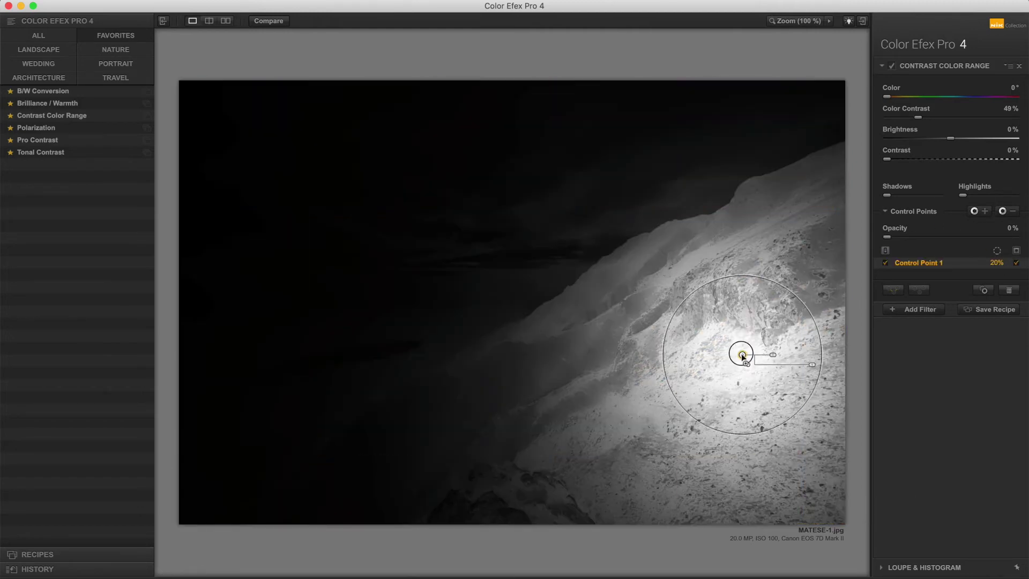
pyautogui.click(818, 269)
pyautogui.click(485, 402)
pyautogui.click(336, 509)
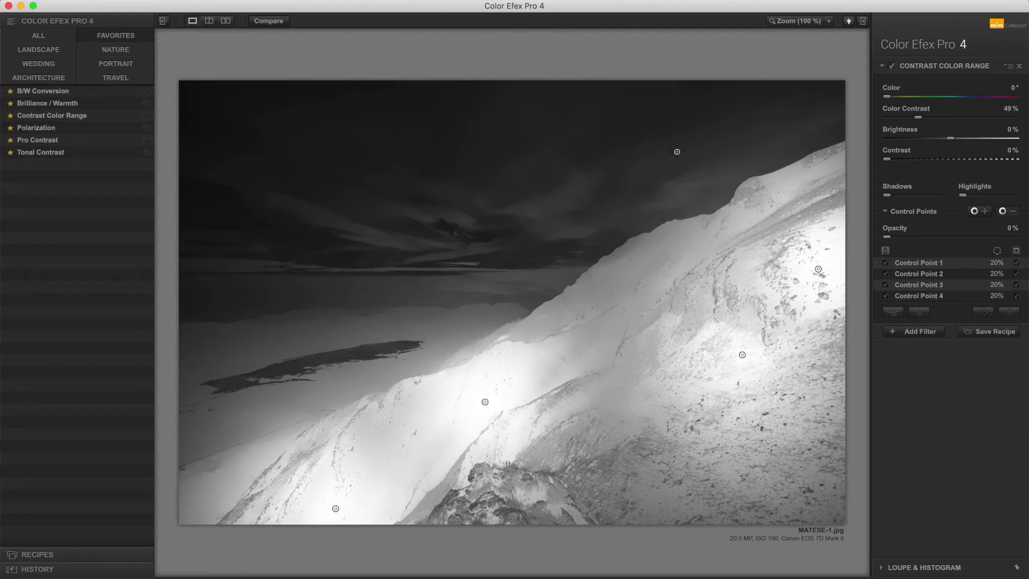
pyautogui.click(679, 149)
pyautogui.click(519, 152)
pyautogui.click(291, 178)
pyautogui.click(226, 293)
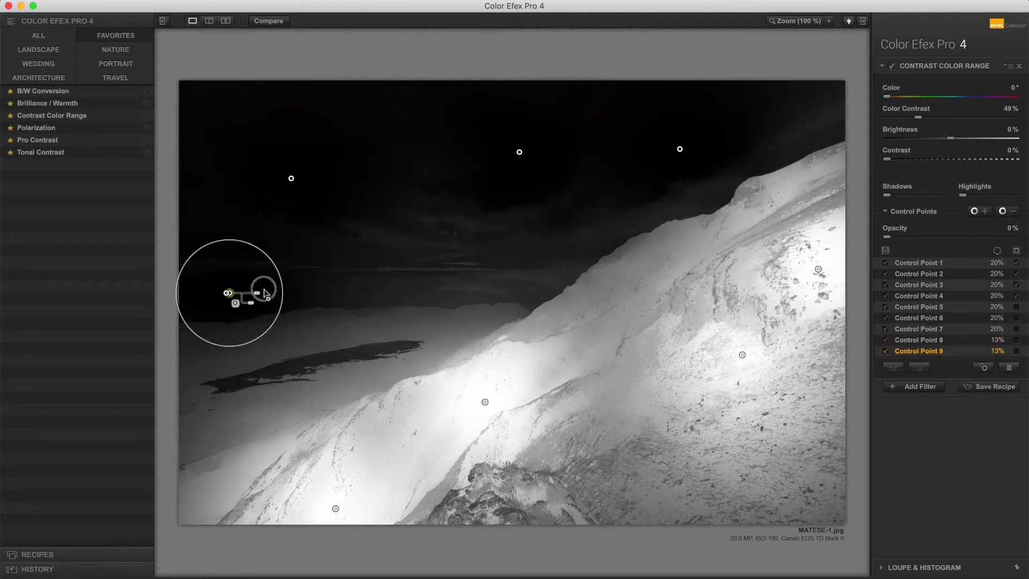
pyautogui.click(551, 278)
pyautogui.moveTo(552, 278); pyautogui.dragTo(514, 285)
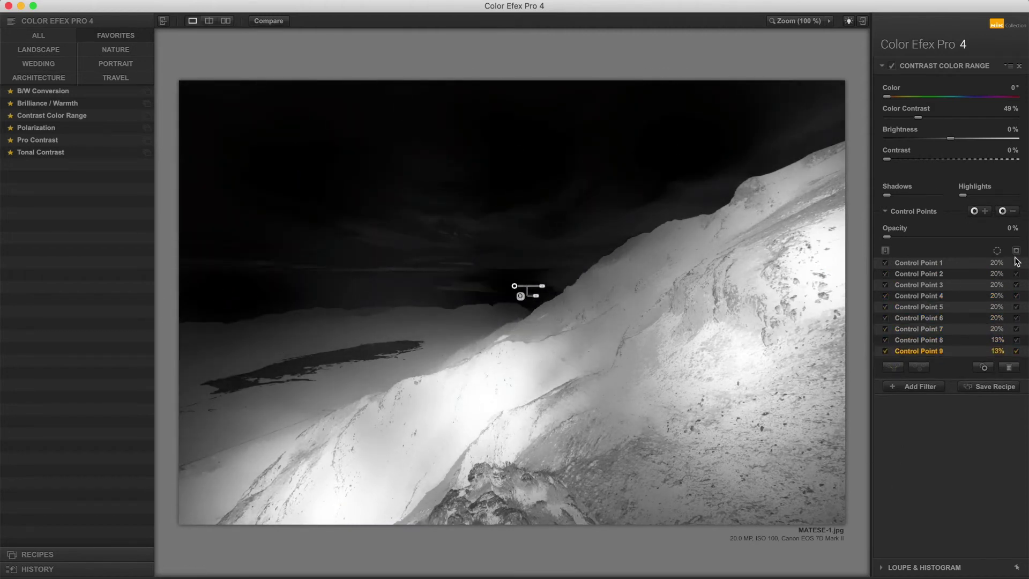
# - Add a Polarization filter at 54% strength and apply the filters to the layer
pyautogui.click(1015, 252)
pyautogui.click(913, 386)
pyautogui.click(36, 127)
pyautogui.moveTo(900, 137)
pyautogui.mouseDown()
pyautogui.moveTo(922, 140)
pyautogui.moveTo(957, 114)
pyautogui.mouseUp()
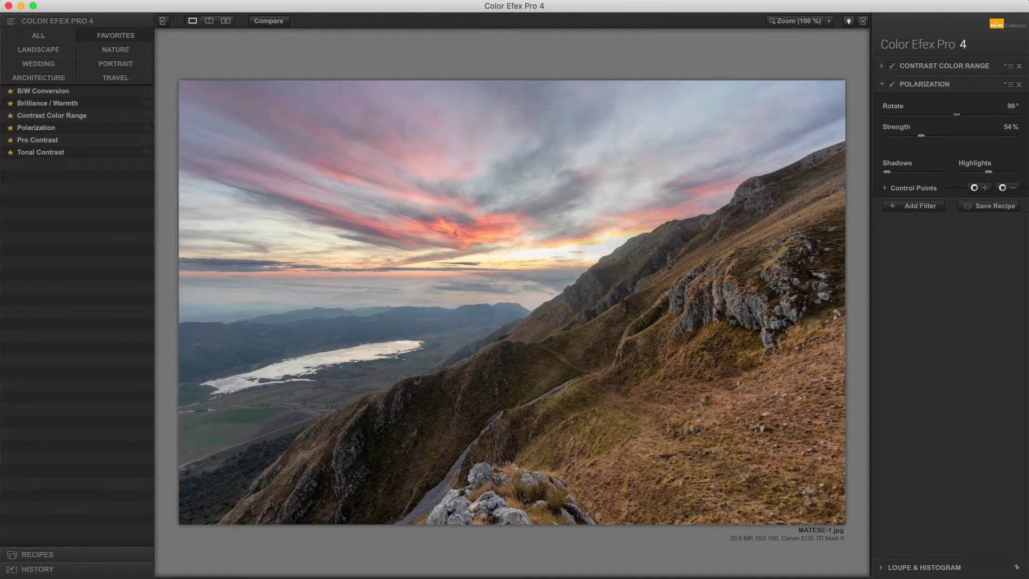
pyautogui.click(995, 575)
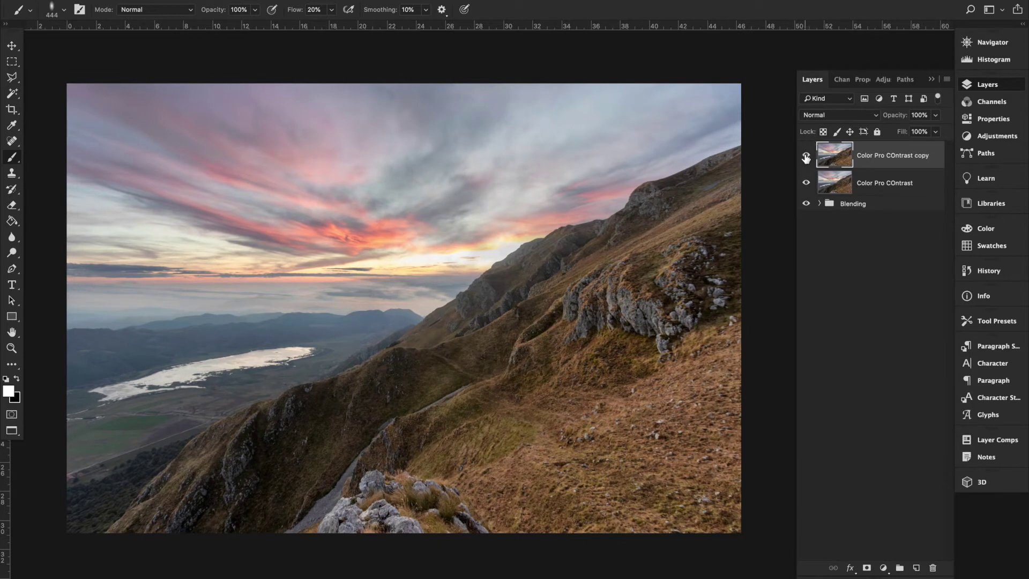
# - Compare the filtered layer on and off, then rename it 'Color Range / Polariz.'
pyautogui.click(806, 157)
pyautogui.click(806, 157)
pyautogui.doubleClick(892, 156)
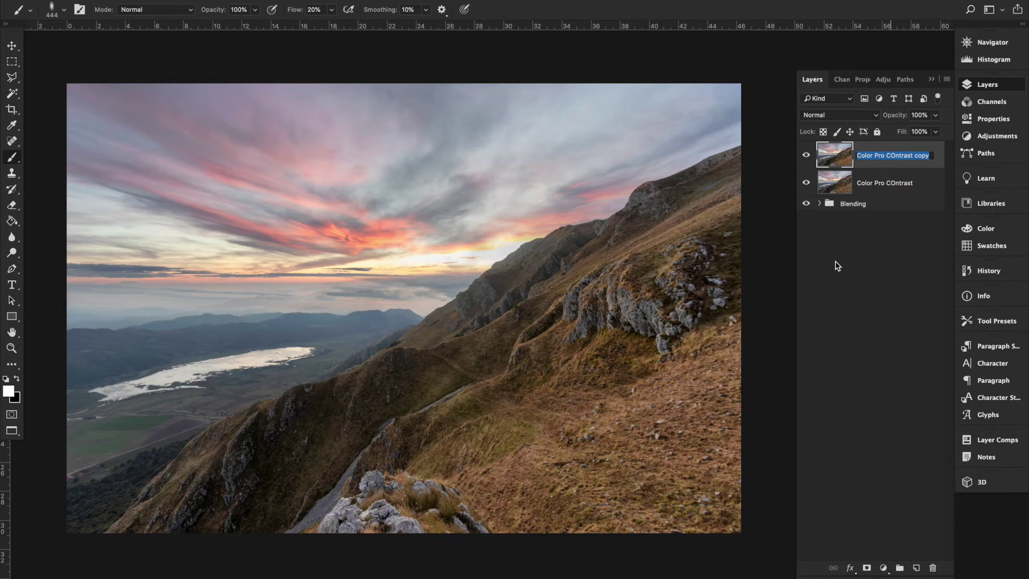
pyautogui.write('Color Range / Polariz.')
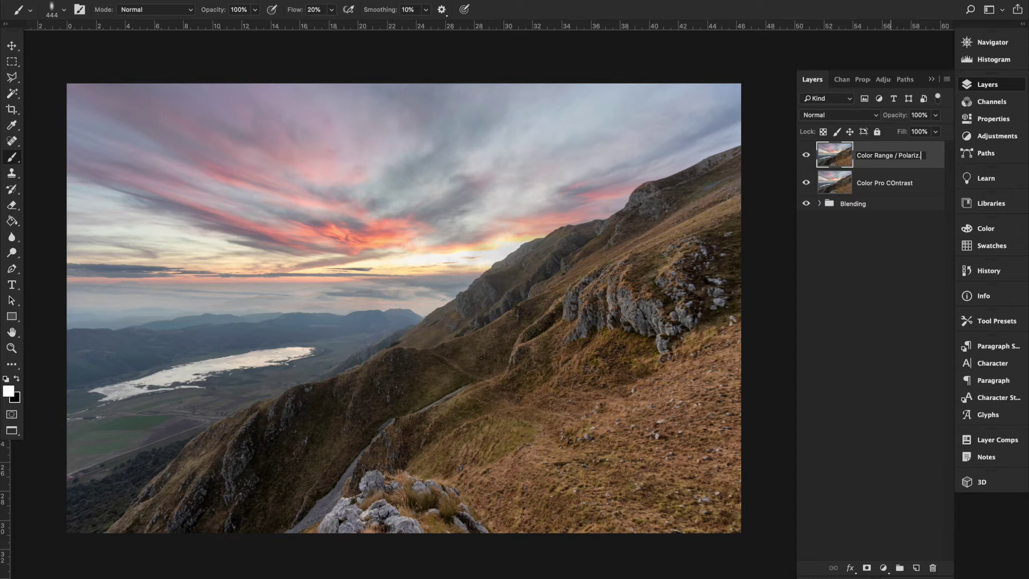
pyautogui.press('Return')
# - Select the Color Range / Polariz. layer and duplicate it with Cmd+J
pyautogui.click(844, 239)
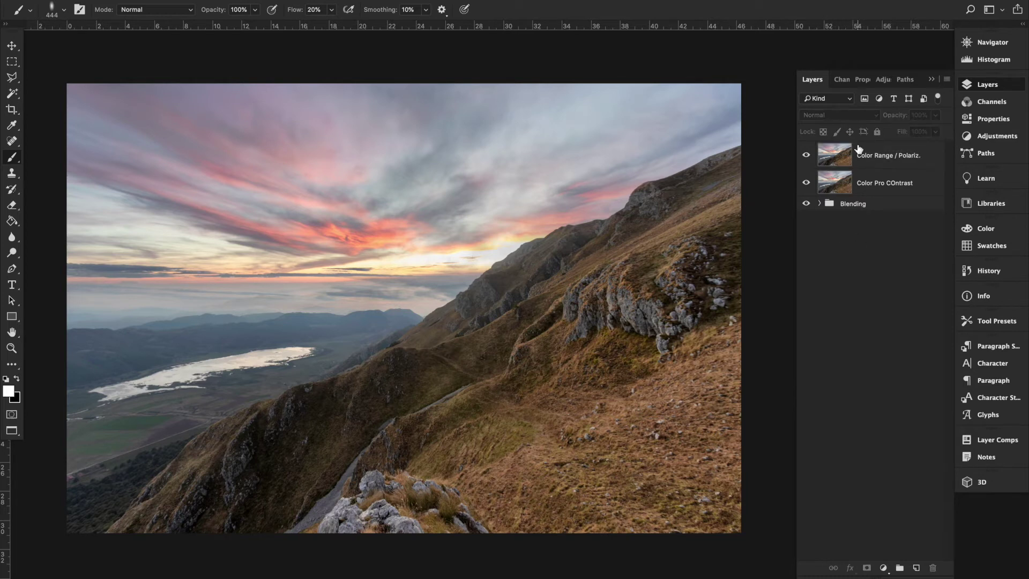
pyautogui.click(894, 185)
pyautogui.click(893, 163)
pyautogui.click(900, 167)
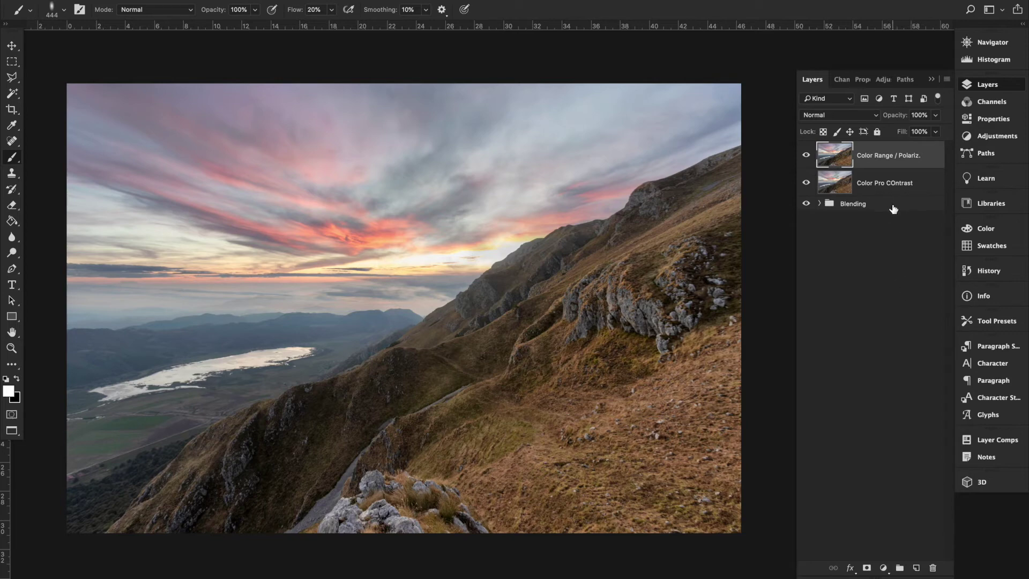
pyautogui.hotkey('ctrl', 'j')
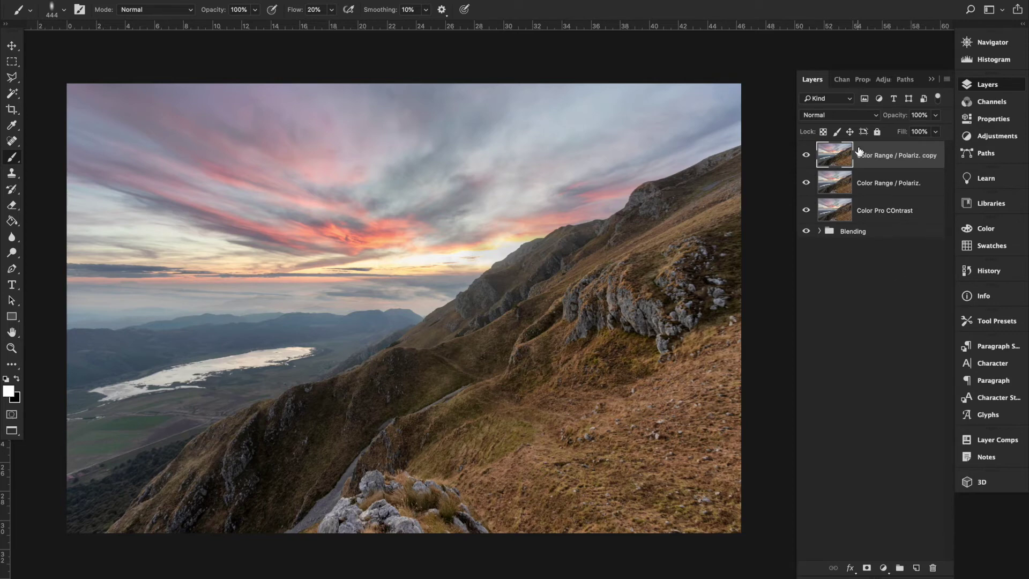
pyautogui.click(300, 1)
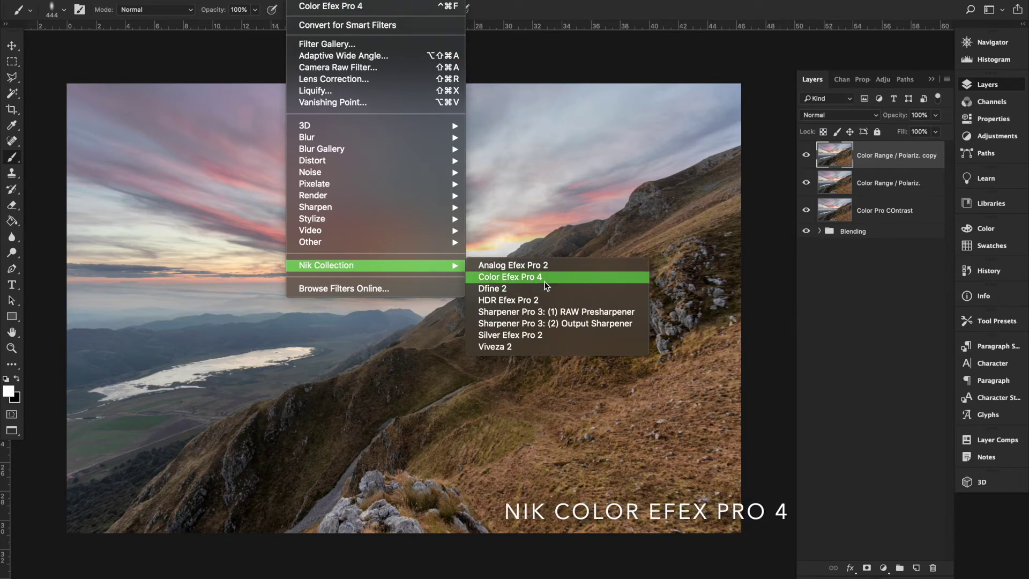
# - Apply Color Efex Pro 4's Brilliance / Warmth filter at Warmth 36% to the copy layer
pyautogui.click(555, 276)
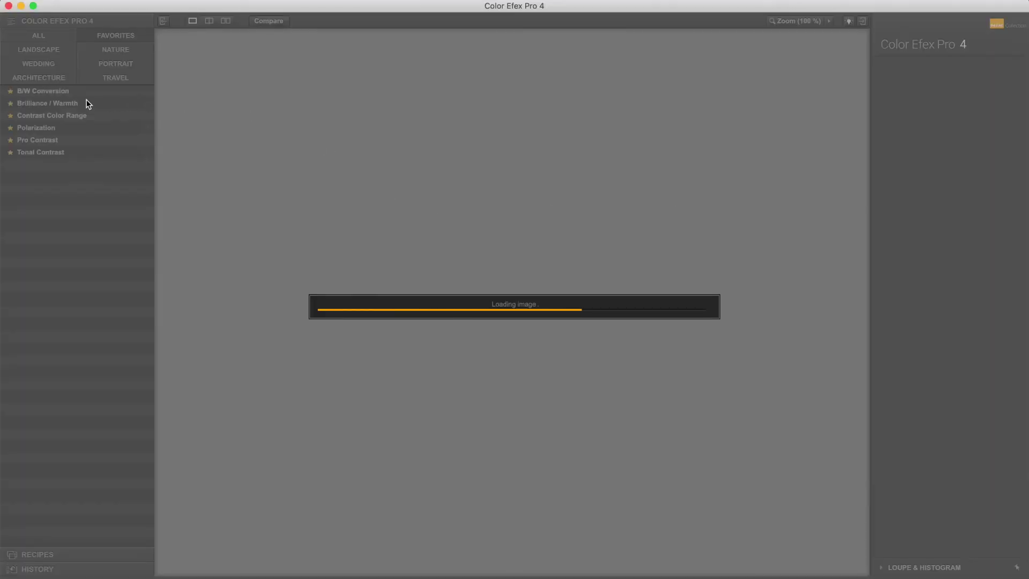
pyautogui.click(44, 111)
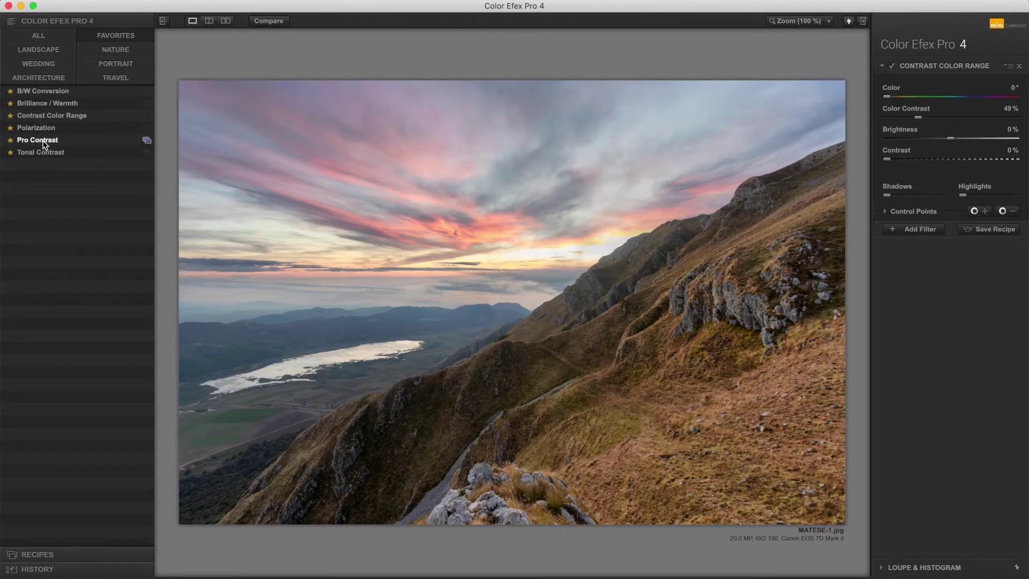
pyautogui.click(61, 107)
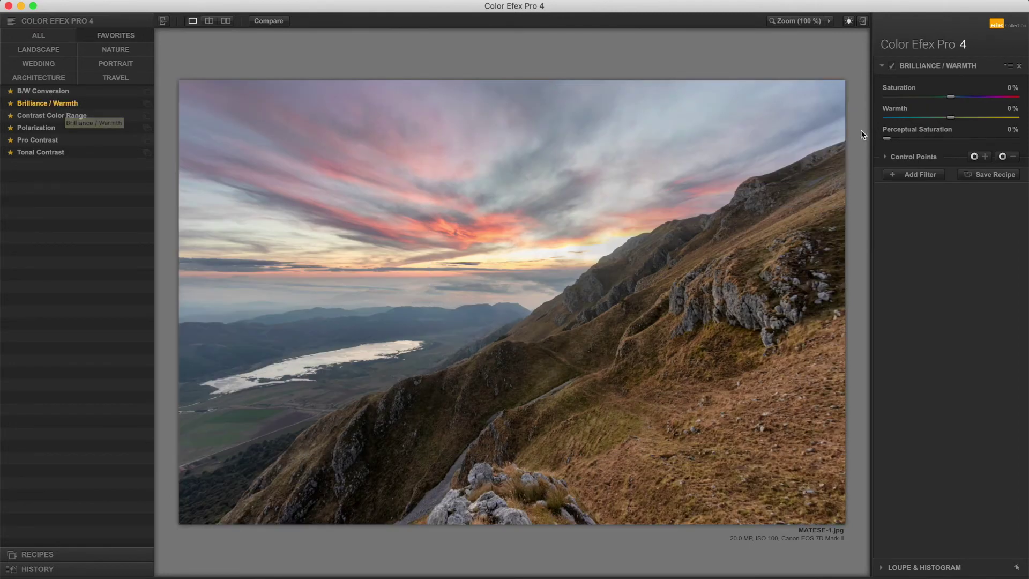
pyautogui.moveTo(954, 119)
pyautogui.mouseDown()
pyautogui.moveTo(1009, 130)
pyautogui.moveTo(974, 129)
pyautogui.mouseUp()
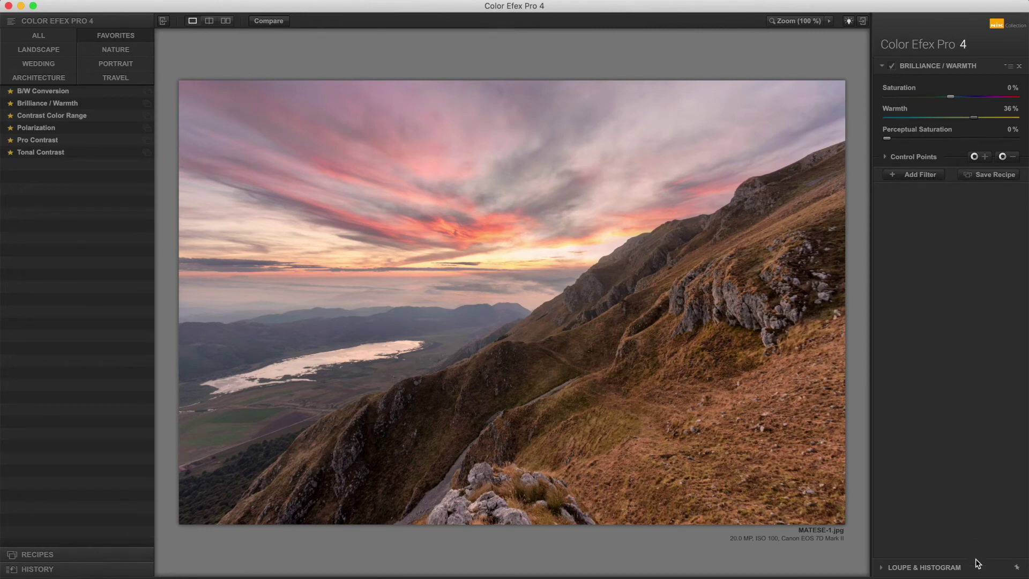
pyautogui.press('super+s')
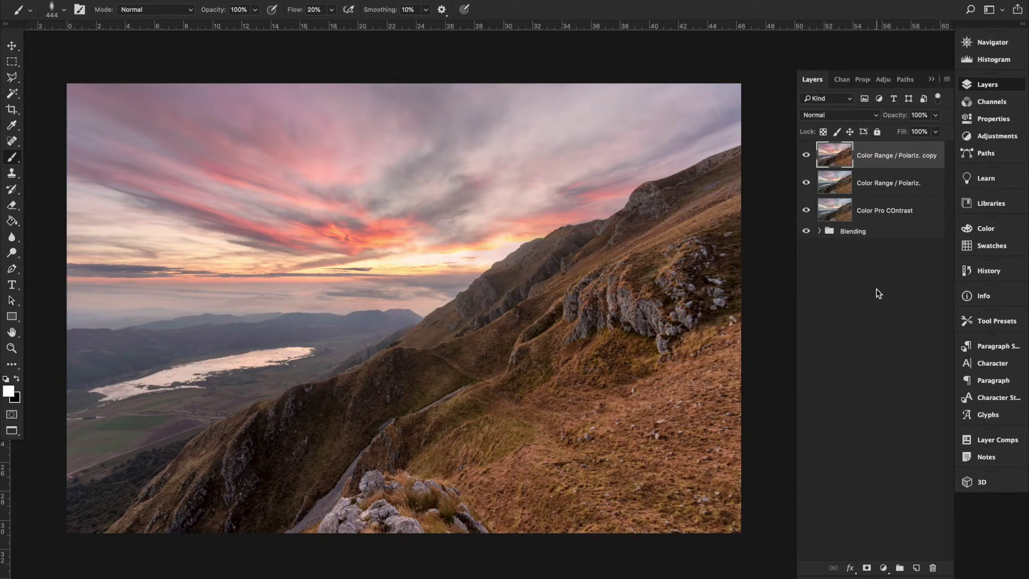
# - Rename the top layer Warmth and give it a layer mask filled black
pyautogui.doubleClick(881, 159)
pyautogui.write('W')
pyautogui.press('Return')
pyautogui.click(867, 568)
pyautogui.press('x')
pyautogui.press('g')
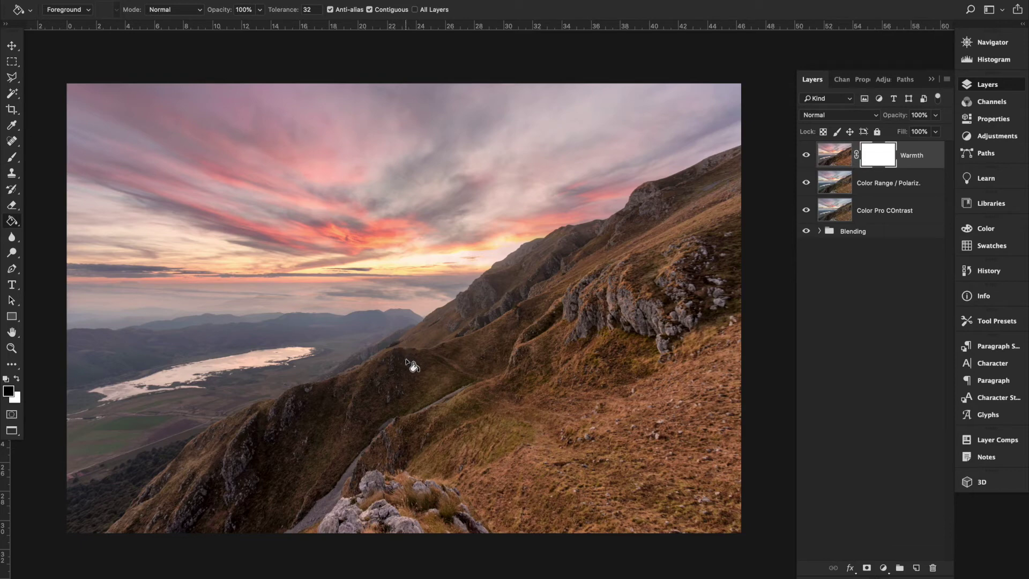
pyautogui.click(410, 367)
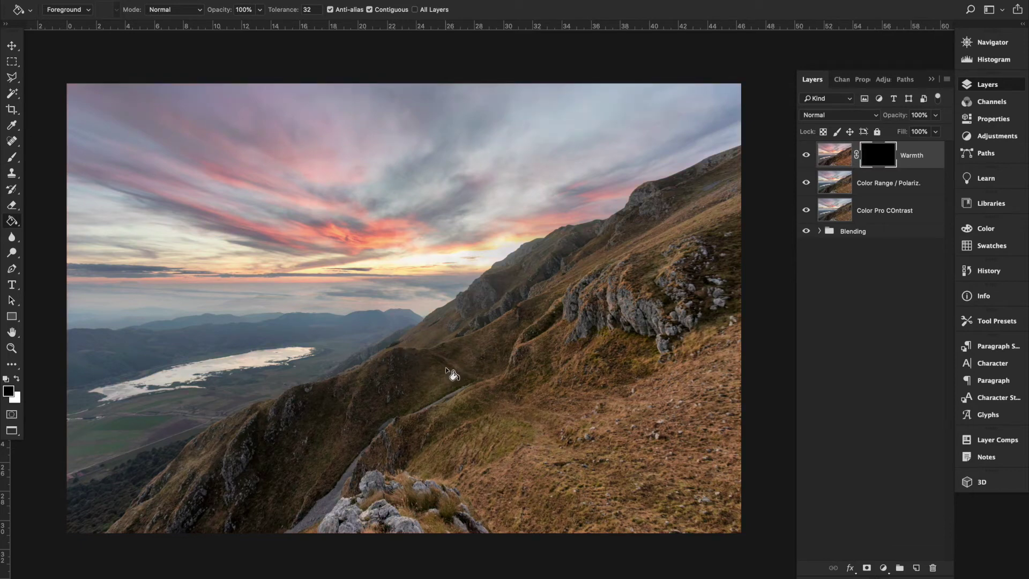
# - Paint the warmth back into the sky with a white 460 px soft brush
pyautogui.press('b')
pyautogui.press('x')
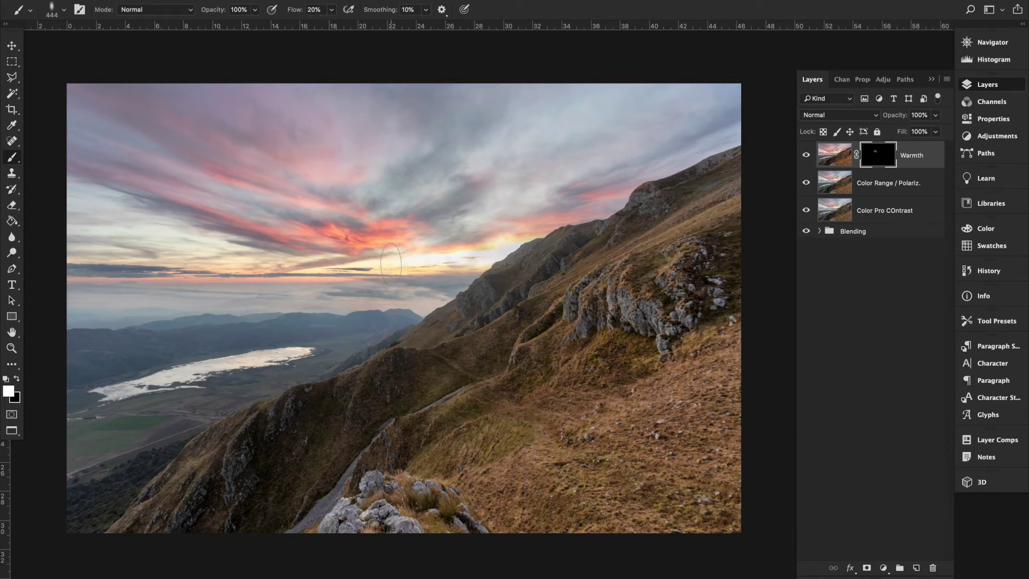
pyautogui.moveTo(72, 171); pyautogui.dragTo(298, 236)
pyautogui.rightClick(503, 258)
pyautogui.moveTo(481, 264); pyautogui.dragTo(482, 264)
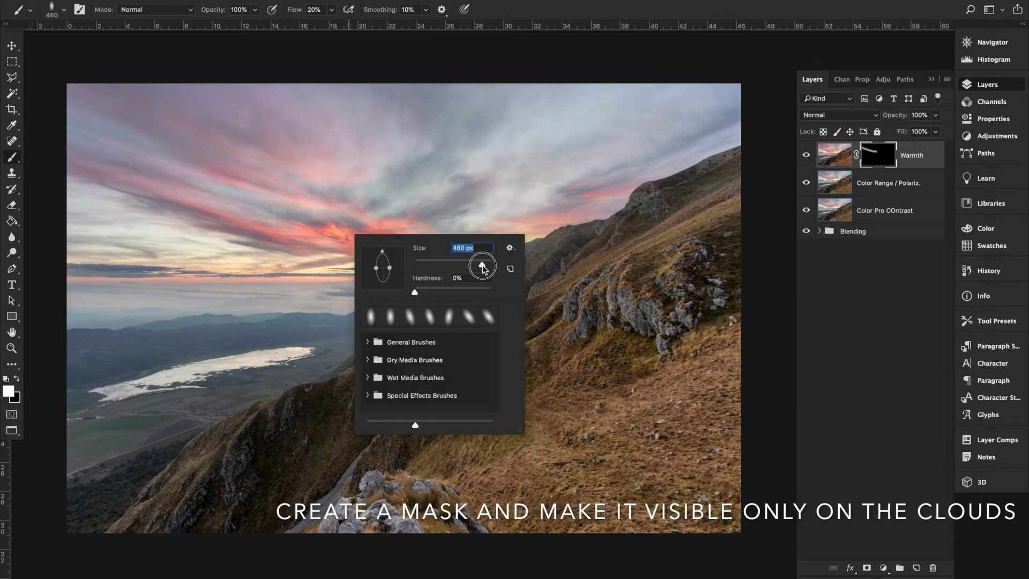
pyautogui.press('Return')
pyautogui.moveTo(689, 73); pyautogui.dragTo(381, 258)
pyautogui.moveTo(195, 104); pyautogui.dragTo(584, 181)
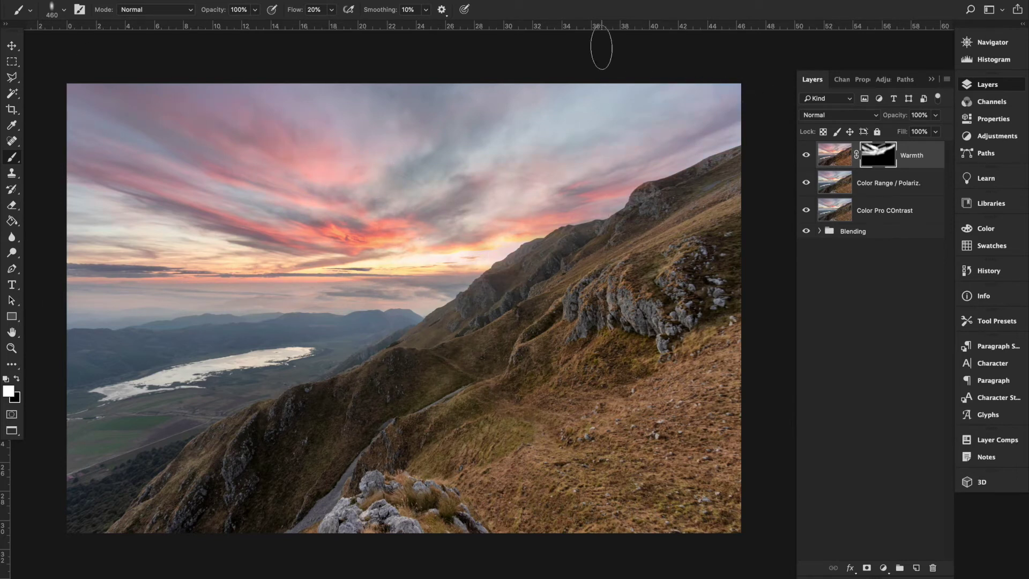
pyautogui.click(819, 231)
pyautogui.hotkey('ctrl', '+')
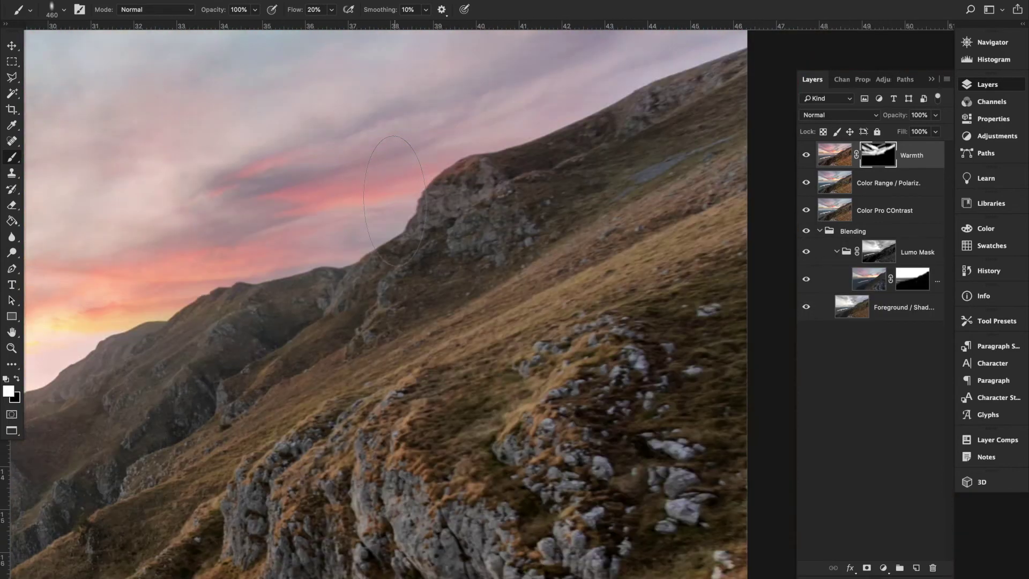
pyautogui.scroll(3, 417, 173)
pyautogui.hotkey('ctrl', '0')
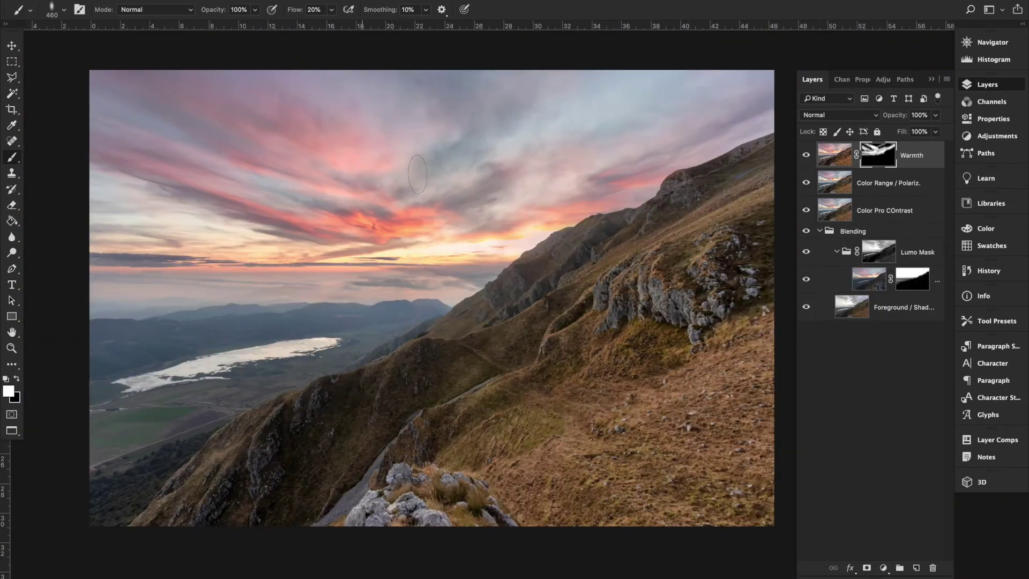
# - Group Color Pro Contrast, Color Range / Polariz. and Warmth into a 'Nik Color Efex' group
pyautogui.click(845, 343)
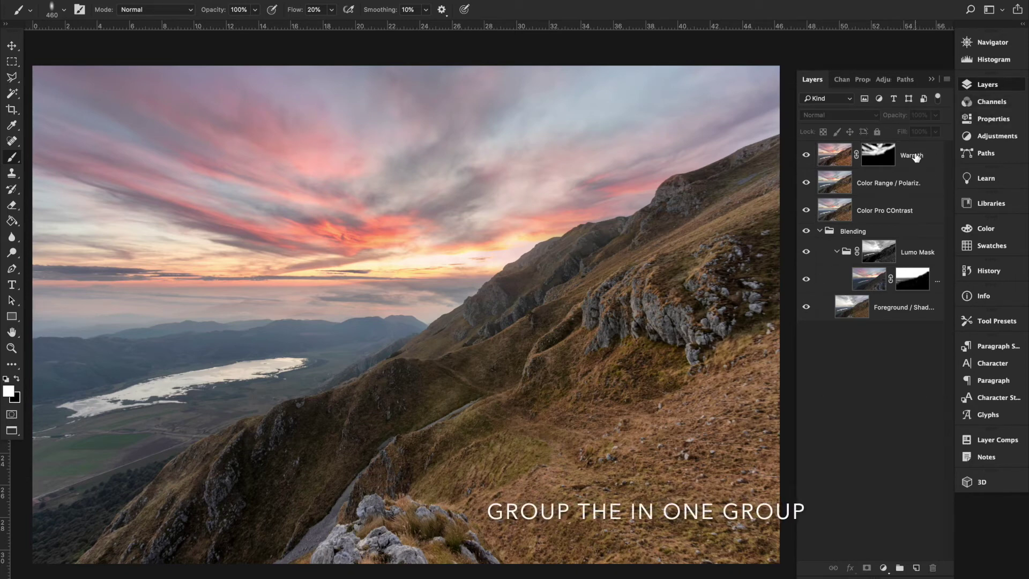
pyautogui.click(879, 211)
pyautogui.keyDown('shift'); pyautogui.click(893, 187); pyautogui.keyUp('shift')
pyautogui.keyDown('shift'); pyautogui.click(923, 161); pyautogui.keyUp('shift')
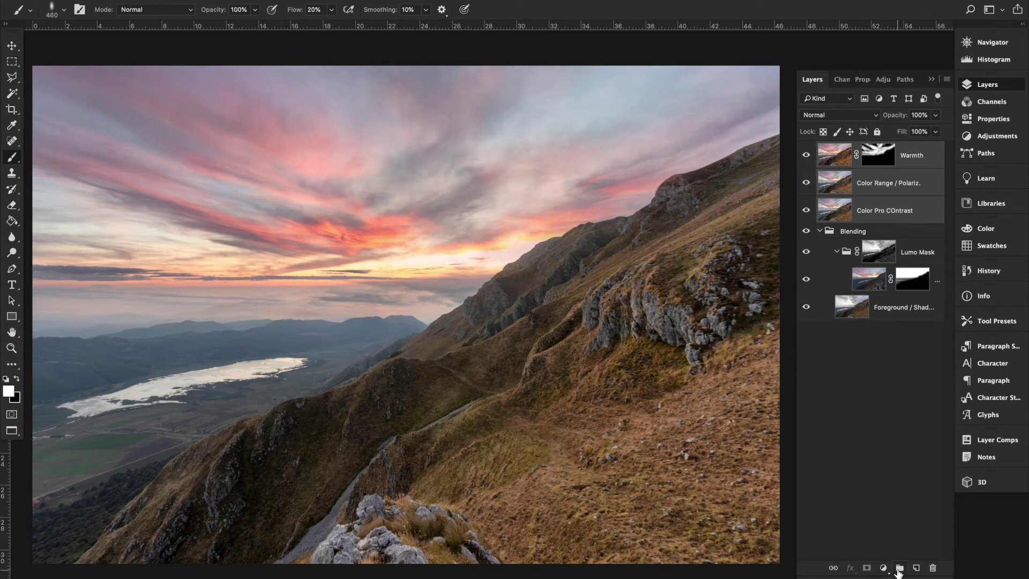
pyautogui.click(900, 567)
pyautogui.click(819, 162)
pyautogui.doubleClick(851, 149)
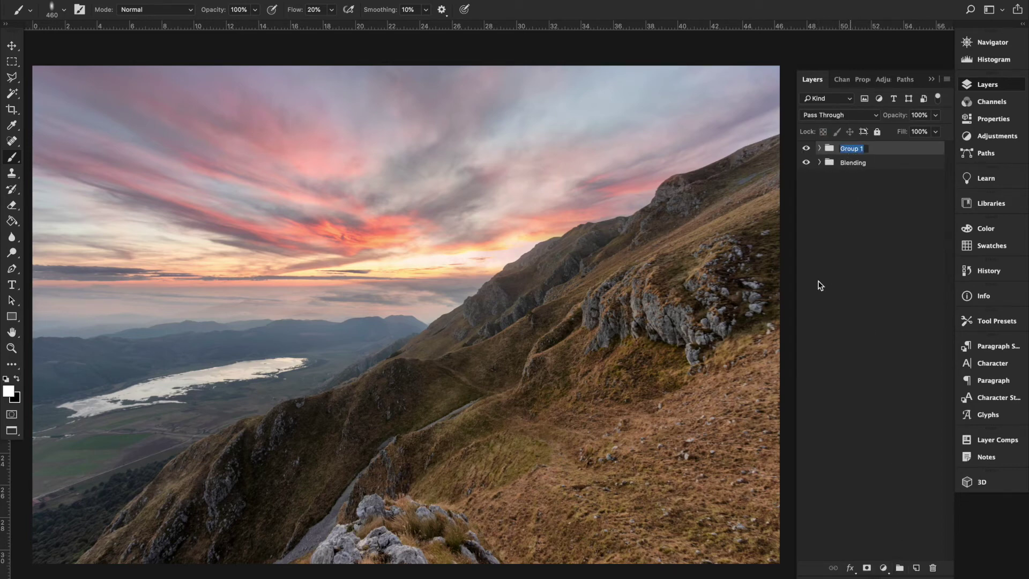
pyautogui.write('N')
pyautogui.press('Return')
pyautogui.click(846, 204)
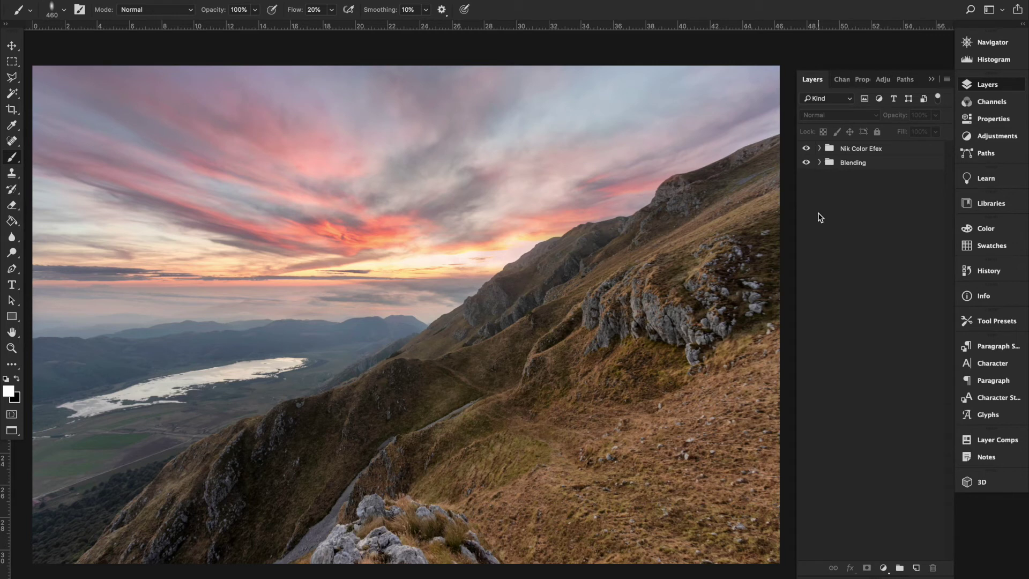
# - Stamp all visible layers into a new layer named 'Color Reparing'
pyautogui.hotkey('ctrl', 'alt', 'shift', 'e')
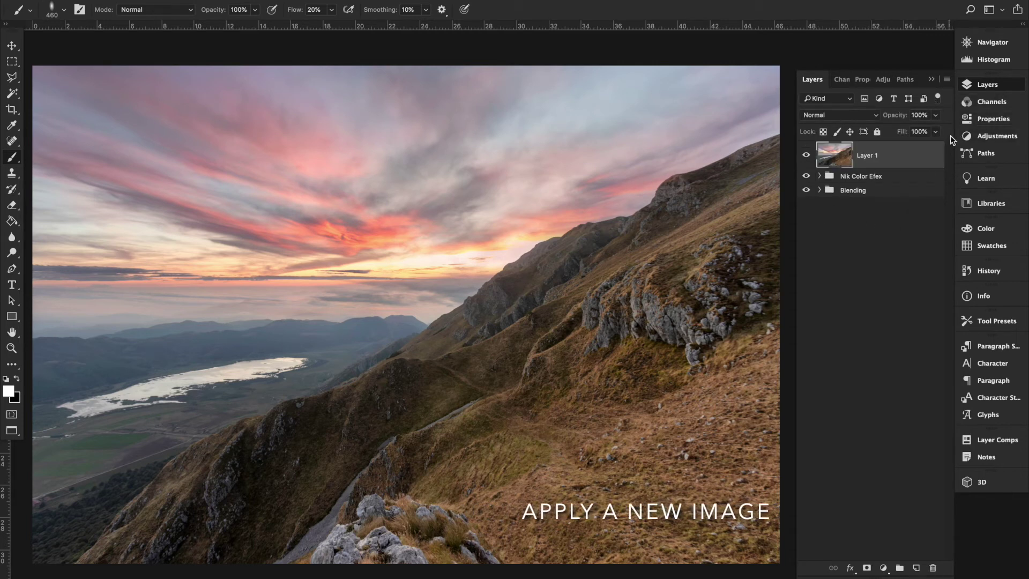
pyautogui.doubleClick(867, 155)
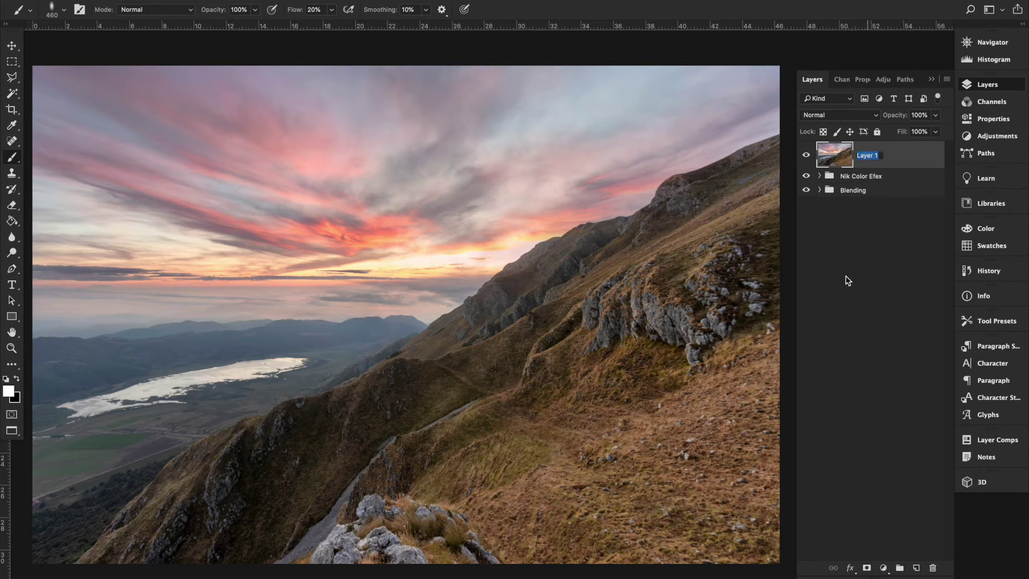
pyautogui.write('Color Reparing')
pyautogui.press('Return')
# - Add a Curves layer with the Green channel highlights pulled in to about input 242
pyautogui.click(989, 140)
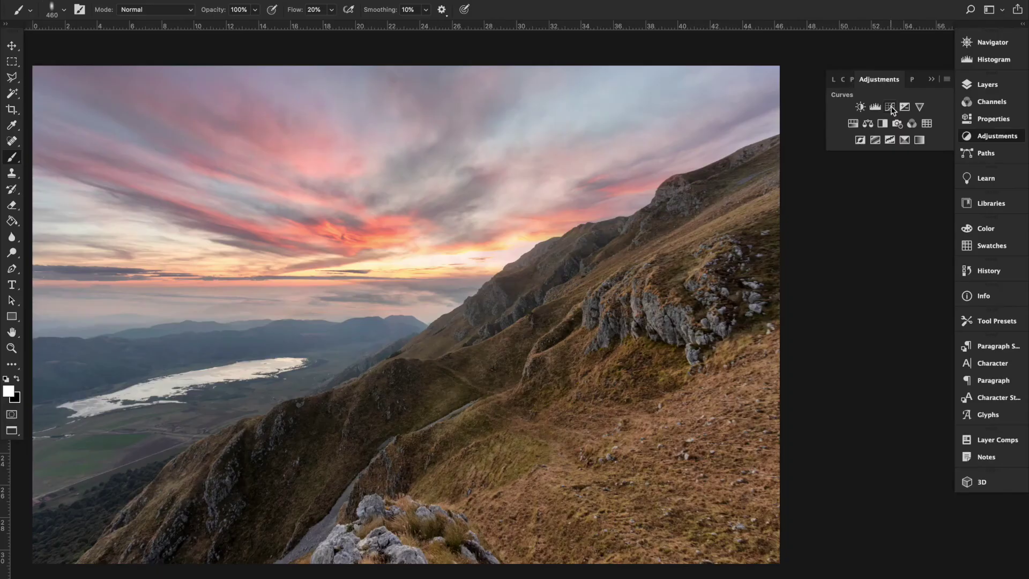
pyautogui.click(889, 112)
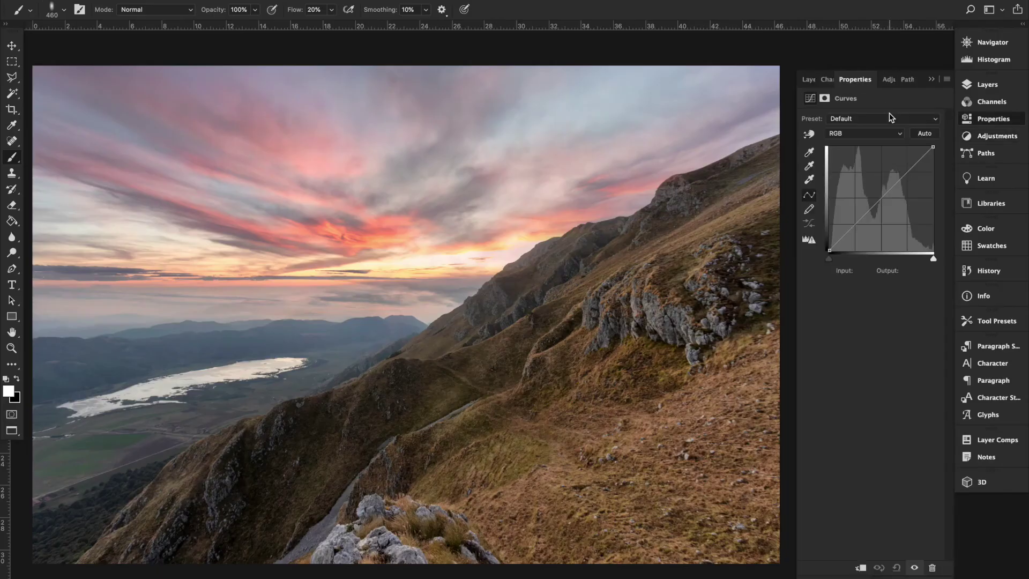
pyautogui.click(847, 135)
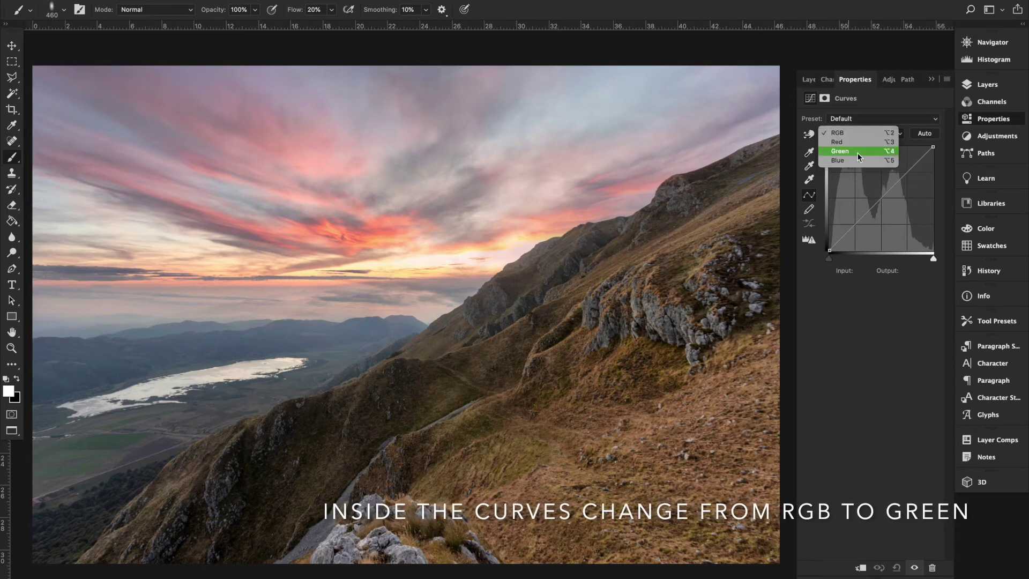
pyautogui.click(857, 154)
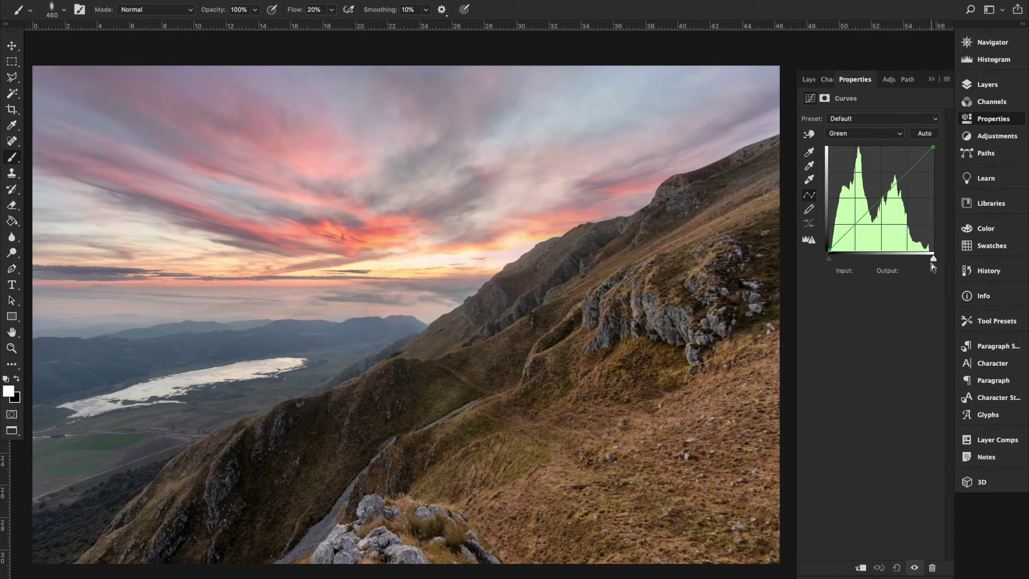
pyautogui.click(933, 259)
pyautogui.moveTo(933, 260)
pyautogui.mouseDown()
pyautogui.moveTo(923, 263)
pyautogui.moveTo(942, 266)
pyautogui.mouseUp()
pyautogui.moveTo(933, 263); pyautogui.dragTo(928, 267)
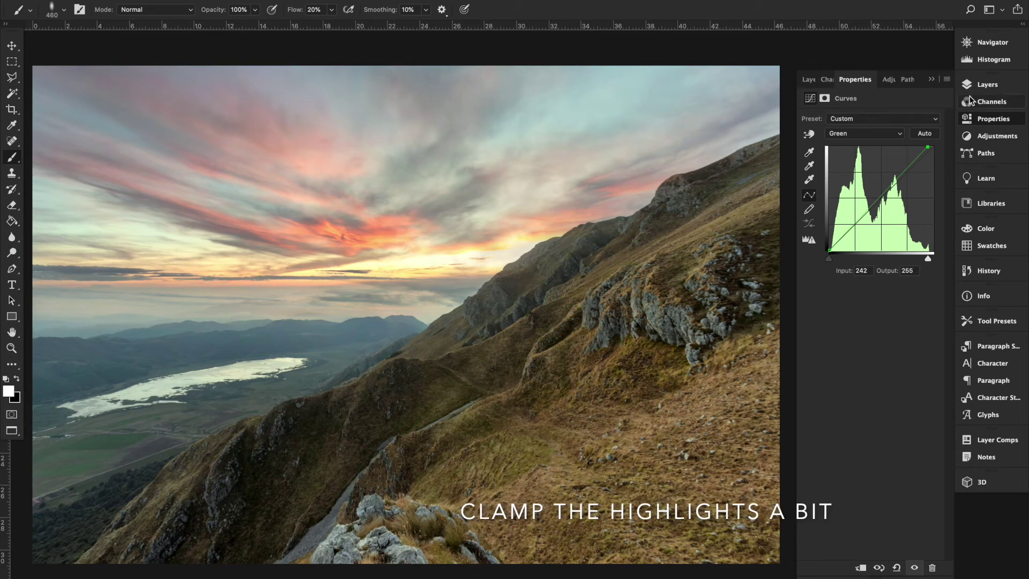
pyautogui.click(991, 86)
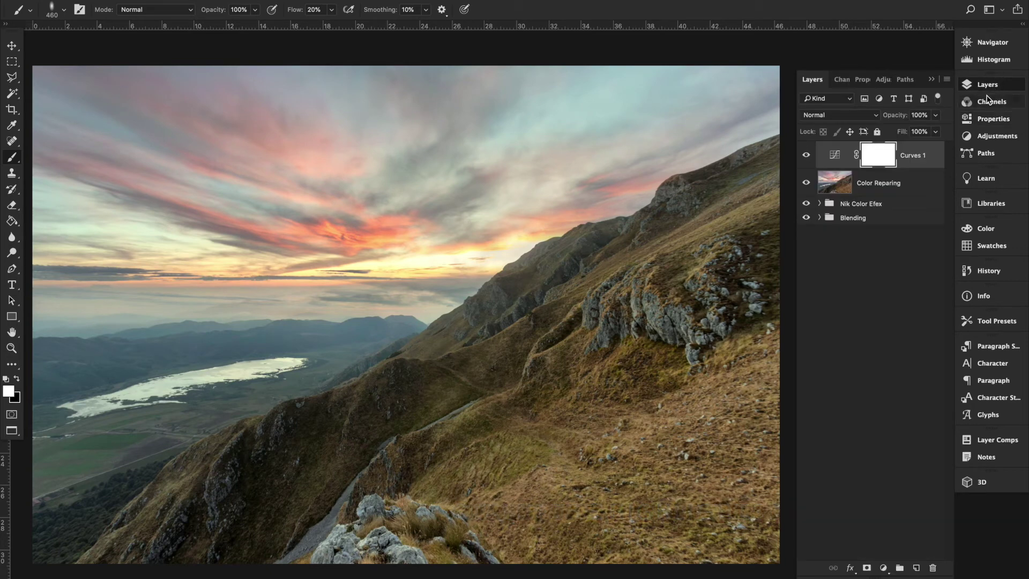
# - Fill the Curves 1 mask black with the Paint Bucket
pyautogui.press('g')
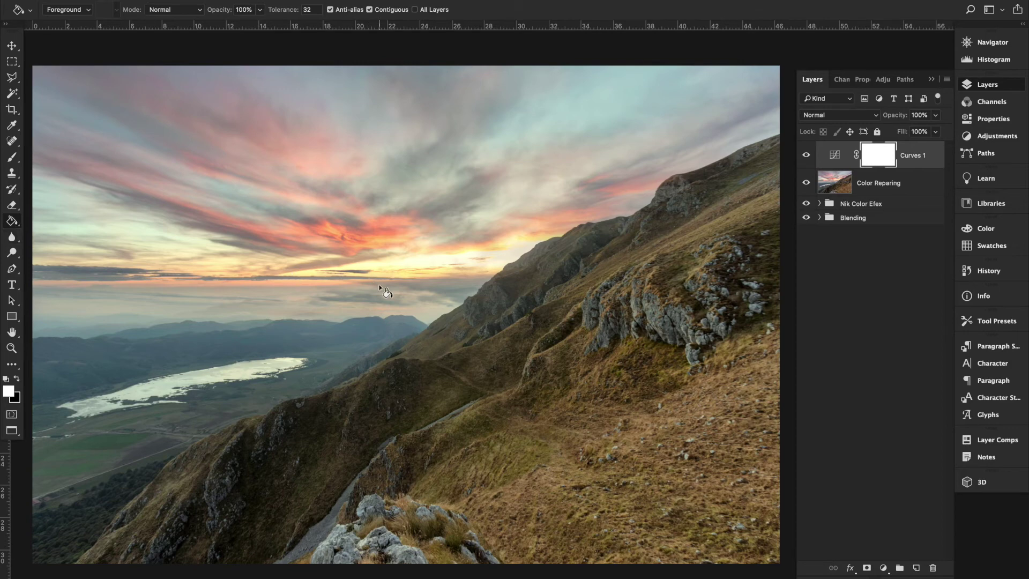
pyautogui.click(18, 380)
pyautogui.click(352, 295)
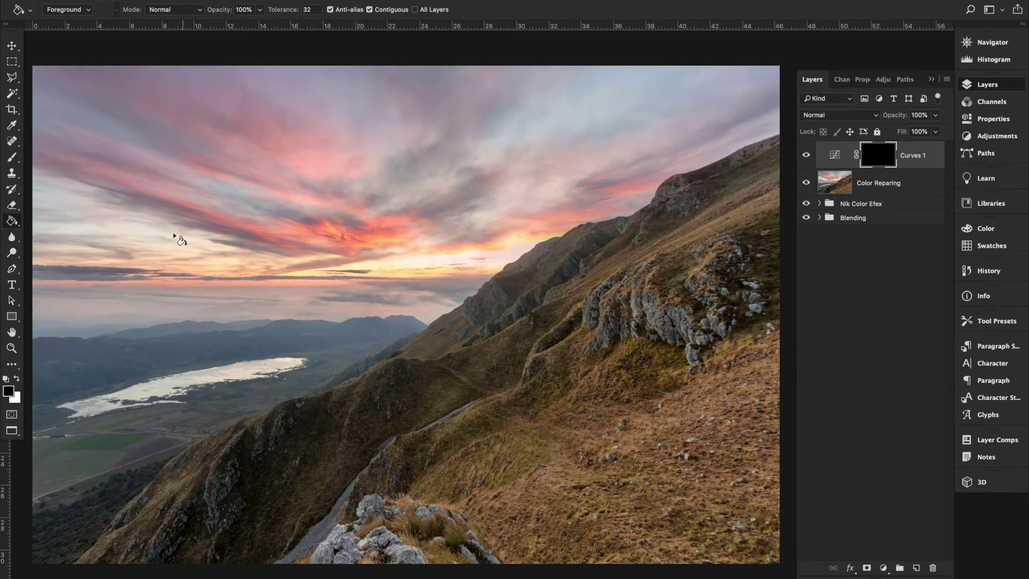
# - Paint the green correction onto the ridge and rocky slopes with a white brush at 23% flow
pyautogui.click(11, 159)
pyautogui.click(17, 378)
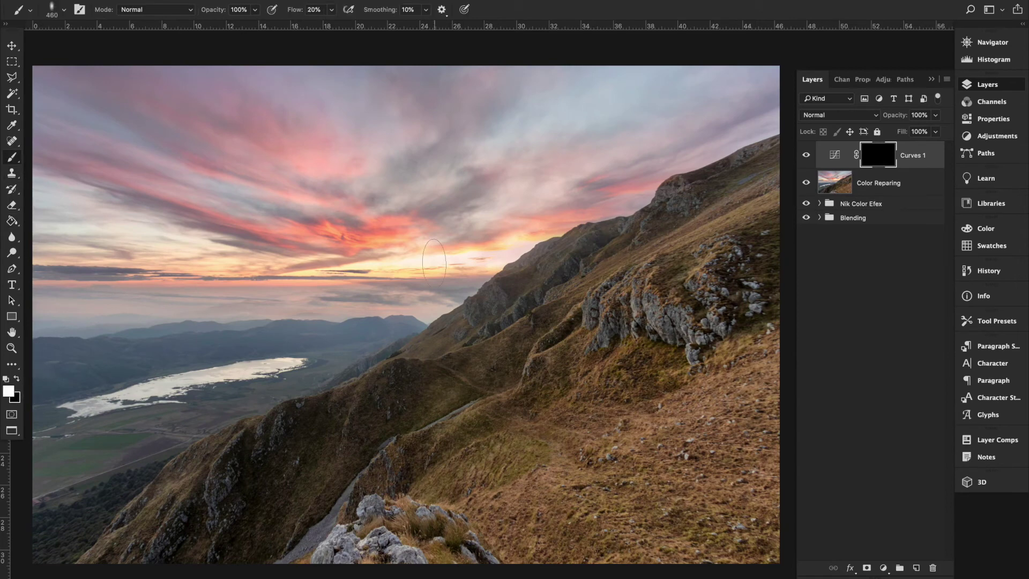
pyautogui.click(331, 9)
pyautogui.moveTo(330, 24); pyautogui.dragTo(334, 41)
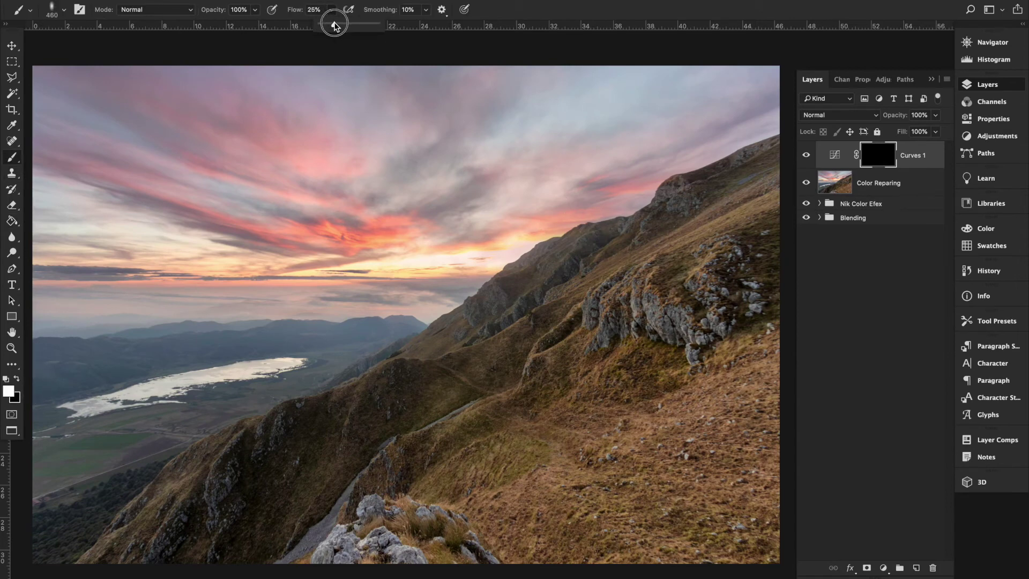
pyautogui.moveTo(766, 194); pyautogui.dragTo(604, 275)
pyautogui.moveTo(747, 351)
pyautogui.mouseDown()
pyautogui.moveTo(588, 397)
pyautogui.moveTo(634, 384)
pyautogui.moveTo(719, 297)
pyautogui.moveTo(665, 279)
pyautogui.moveTo(771, 285)
pyautogui.moveTo(622, 351)
pyautogui.moveTo(507, 355)
pyautogui.moveTo(494, 474)
pyautogui.moveTo(763, 519)
pyautogui.moveTo(593, 548)
pyautogui.moveTo(375, 498)
pyautogui.moveTo(356, 504)
pyautogui.moveTo(492, 405)
pyautogui.moveTo(490, 416)
pyautogui.moveTo(349, 466)
pyautogui.moveTo(386, 525)
pyautogui.moveTo(476, 553)
pyautogui.mouseUp()
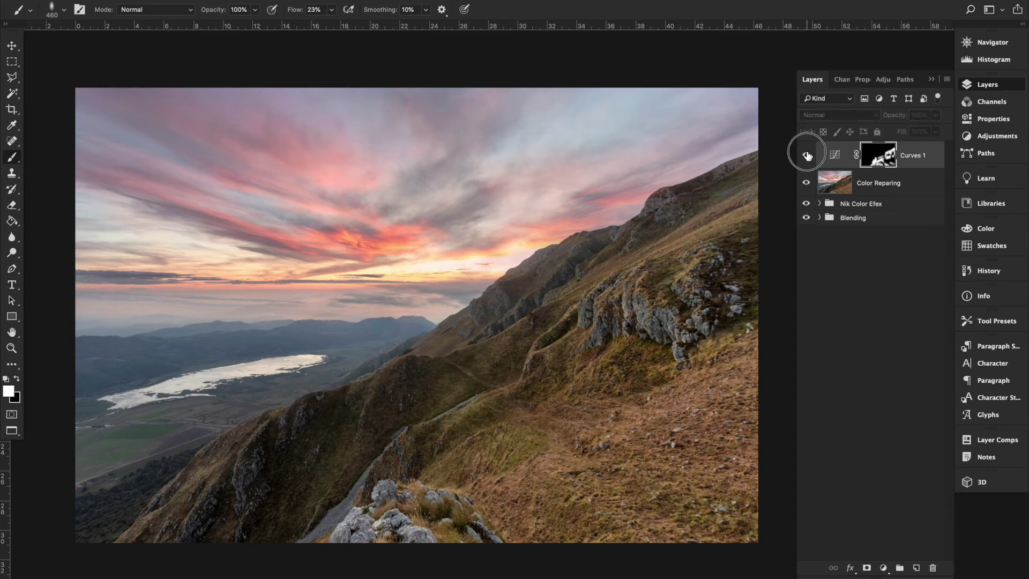
pyautogui.doubleClick(913, 155)
# - Name the first curves layer Green and add a new Curves layer boosting the Red highlights
pyautogui.write('Green')
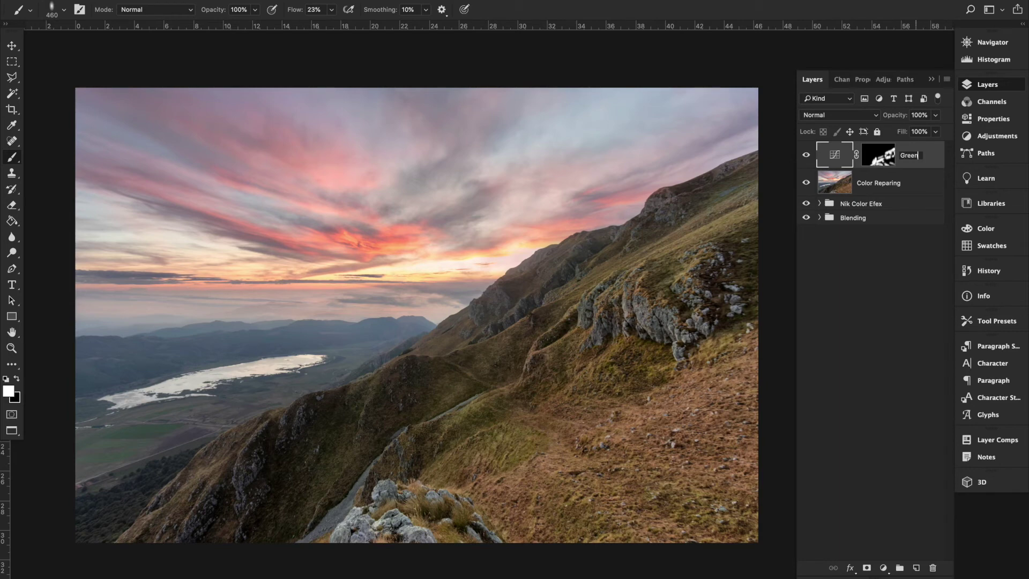
pyautogui.click(885, 255)
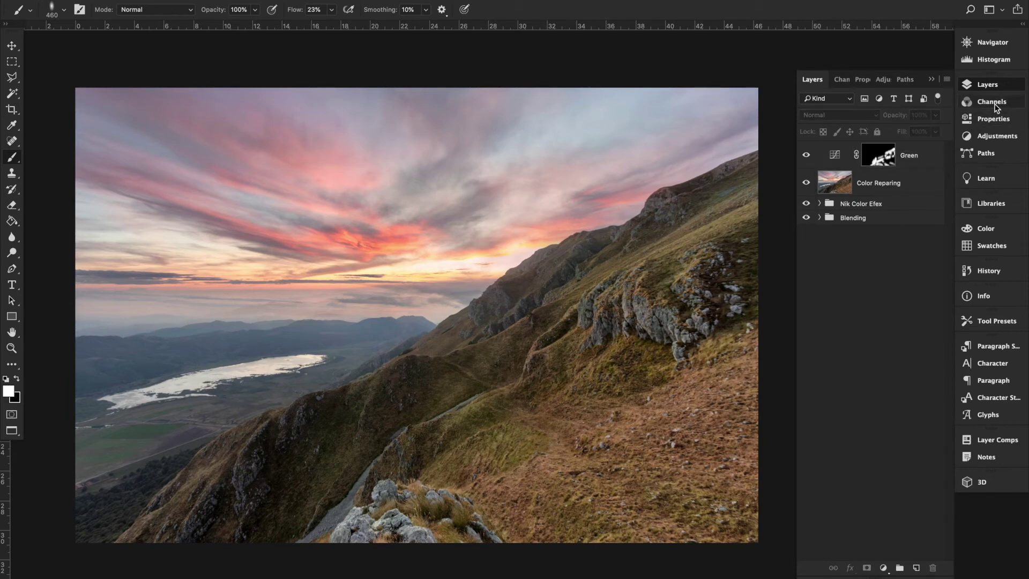
pyautogui.click(994, 136)
pyautogui.click(874, 106)
pyautogui.click(853, 134)
pyautogui.click(843, 115)
pyautogui.moveTo(828, 258)
pyautogui.mouseDown()
pyautogui.moveTo(839, 273)
pyautogui.moveTo(828, 259)
pyautogui.mouseUp()
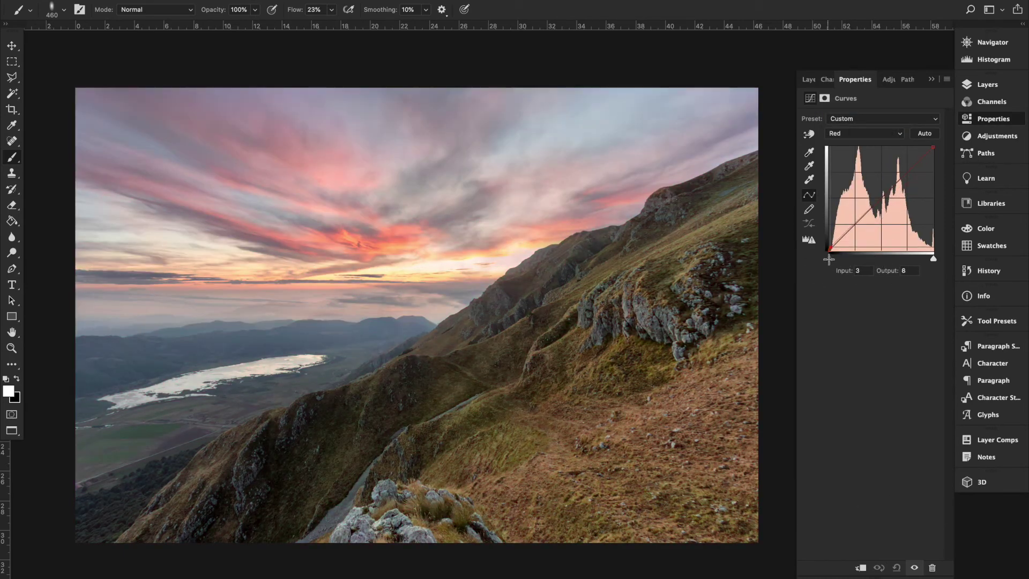
pyautogui.moveTo(933, 258)
pyautogui.mouseDown()
pyautogui.moveTo(902, 264)
pyautogui.moveTo(927, 276)
pyautogui.moveTo(911, 280)
pyautogui.moveTo(918, 288)
pyautogui.mouseUp()
pyautogui.press('F7')
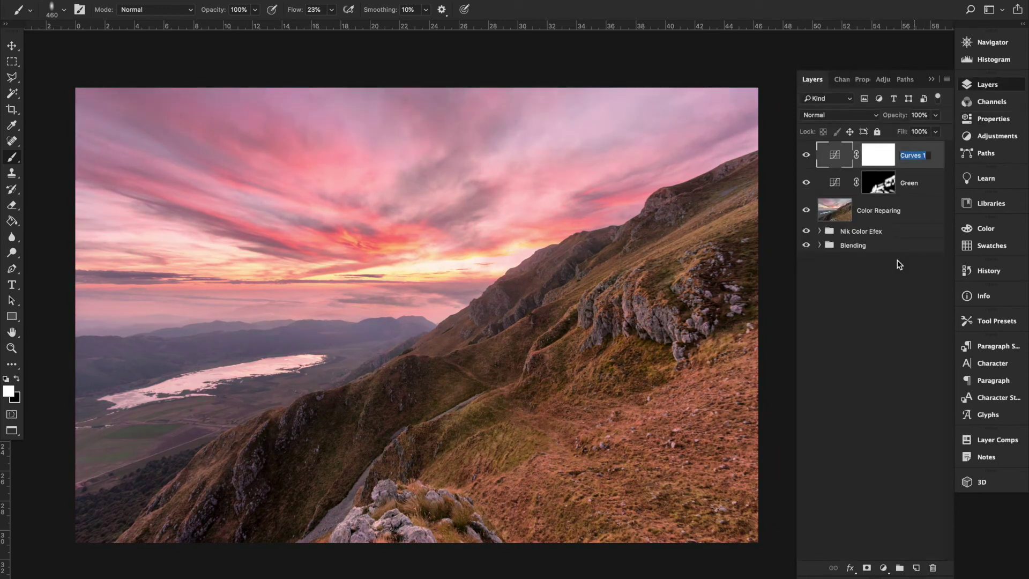
# - Fill the Red layer's mask black and paint the red correction back over the sky clouds
pyautogui.press('g')
pyautogui.hotkey('ctrl', '\\')
pyautogui.press('x')
pyautogui.click(313, 324)
pyautogui.click(16, 378)
pyautogui.press('b')
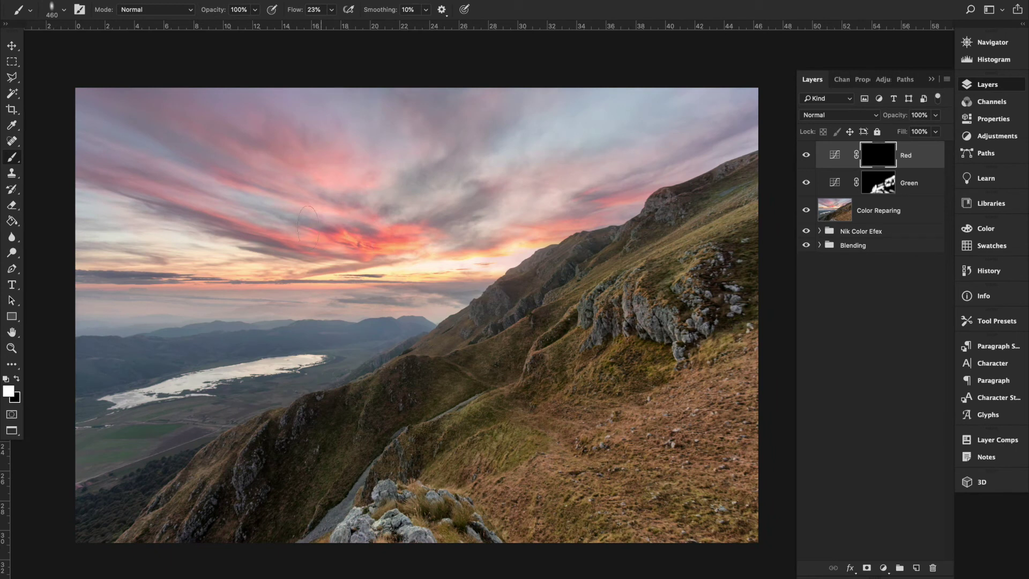
pyautogui.moveTo(286, 190); pyautogui.dragTo(30, 252)
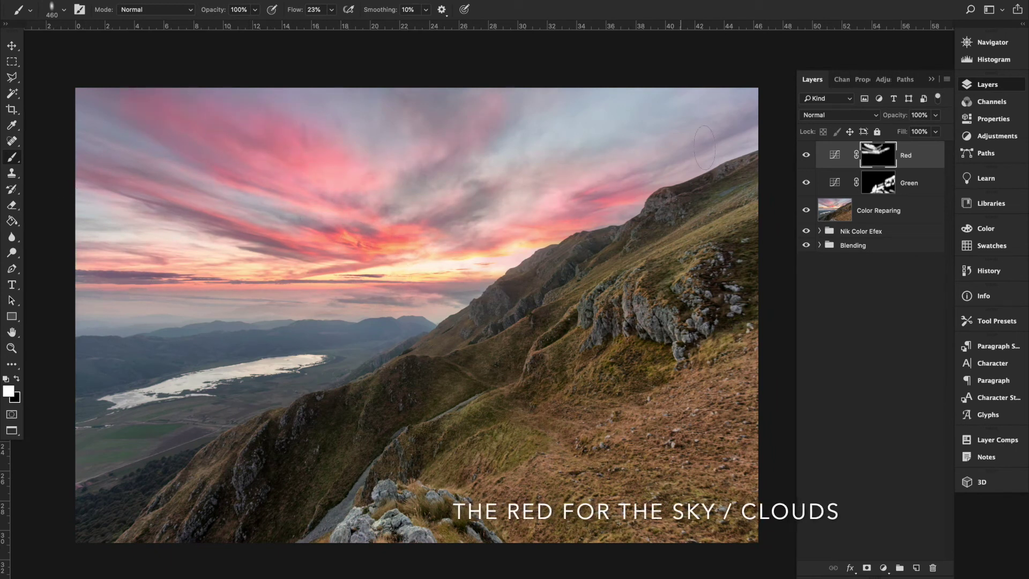
pyautogui.click(806, 156)
pyautogui.click(806, 155)
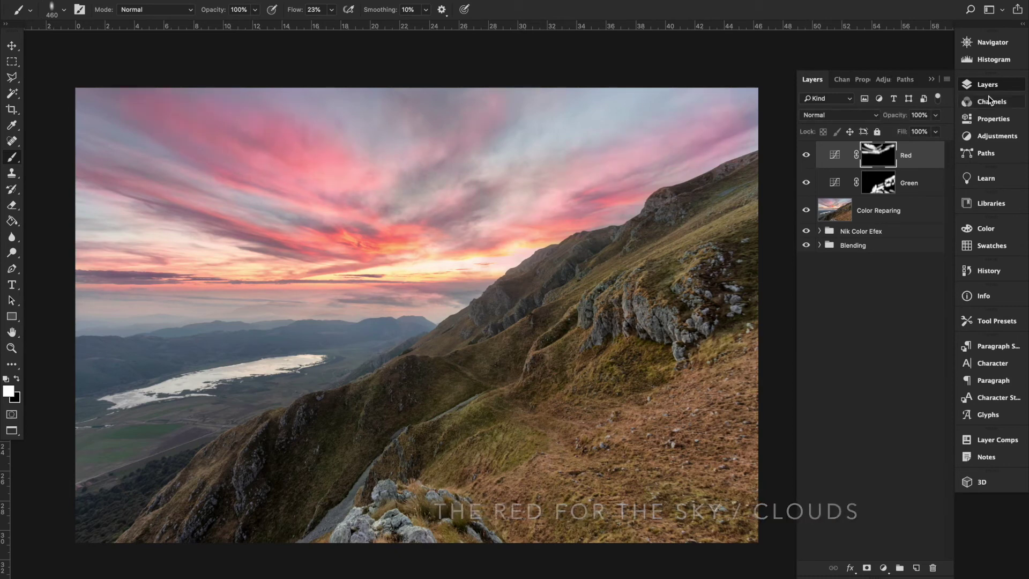
# - Add a third Curves layer with the Blue channel highlights pulled in to about 237
pyautogui.click(995, 135)
pyautogui.click(903, 109)
pyautogui.click(848, 133)
pyautogui.click(847, 158)
pyautogui.moveTo(933, 258); pyautogui.dragTo(927, 259)
pyautogui.moveTo(828, 259)
pyautogui.mouseDown()
pyautogui.moveTo(845, 259)
pyautogui.moveTo(828, 258)
pyautogui.mouseUp()
pyautogui.moveTo(930, 258); pyautogui.dragTo(929, 268)
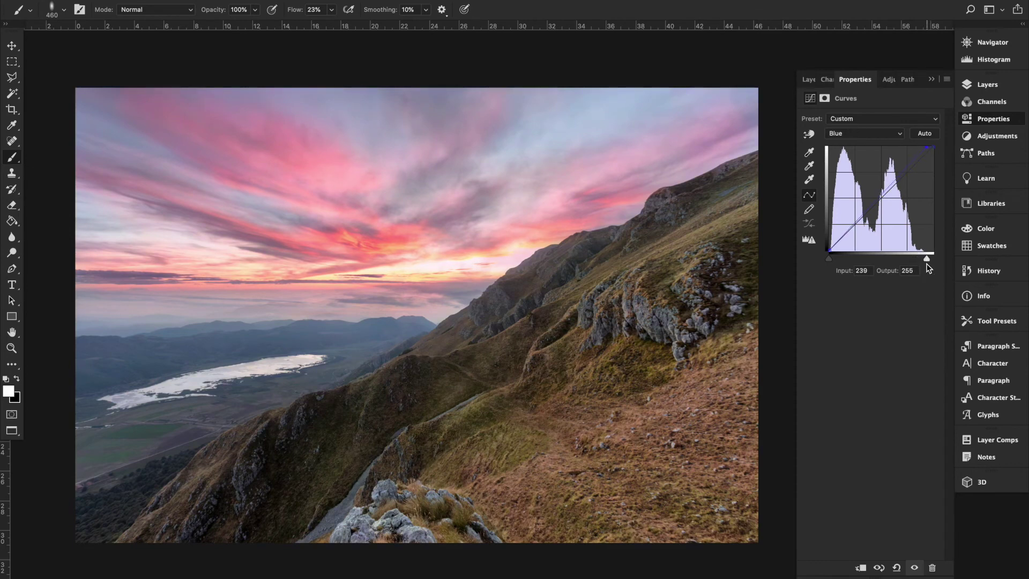
pyautogui.click(987, 85)
# - Fill the Blue layer's mask black and paint the blue tint back over the upper sky
pyautogui.press('g')
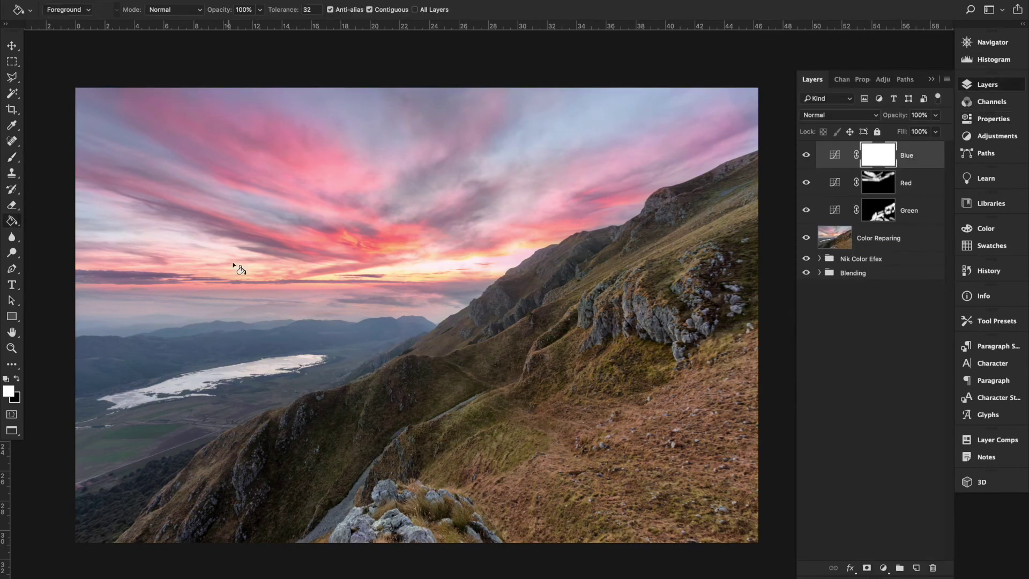
pyautogui.click(17, 378)
pyautogui.hotkey('alt', 'BackSpace')
pyautogui.press('b')
pyautogui.press('x')
pyautogui.moveTo(377, 354); pyautogui.dragTo(179, 429)
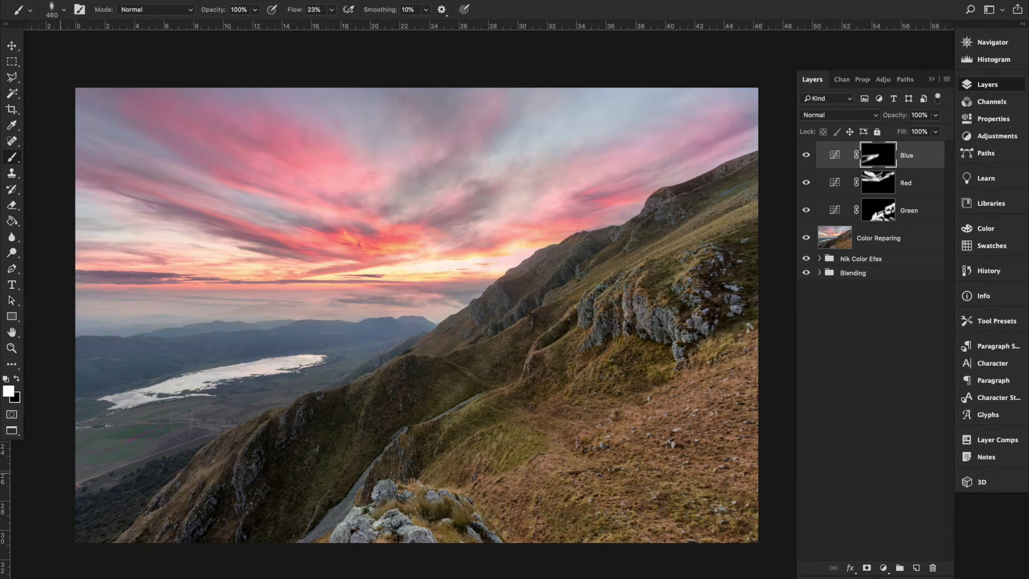
pyautogui.moveTo(757, 48); pyautogui.dragTo(330, 98)
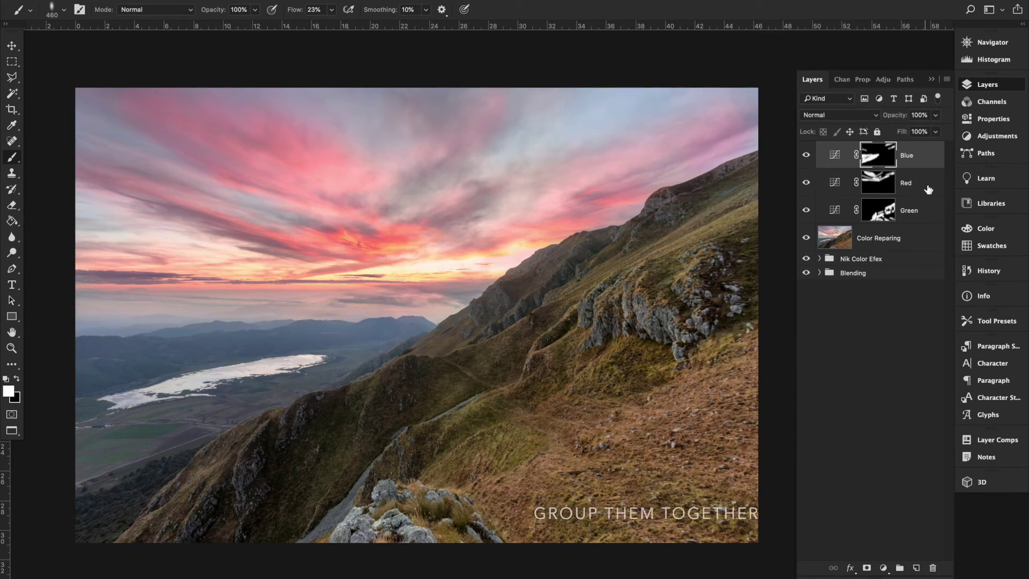
# - Group Blue, Red, Green and Color Reparing layers into a group named 'Color Reparing'
pyautogui.keyDown('shift'); pyautogui.click(857, 182); pyautogui.keyUp('shift')
pyautogui.keyDown('shift'); pyautogui.click(927, 214); pyautogui.keyUp('shift')
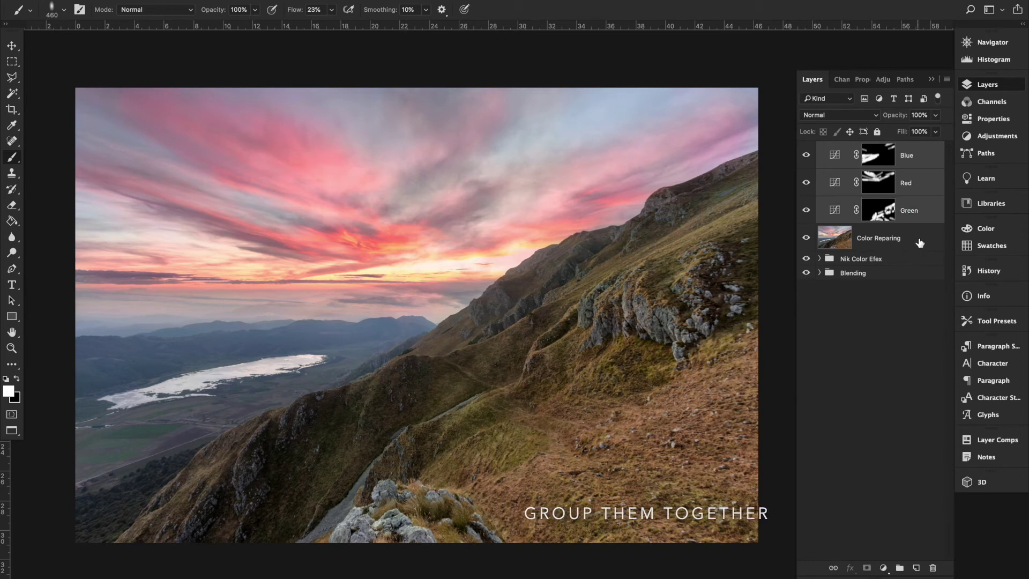
pyautogui.keyDown('shift'); pyautogui.click(917, 239); pyautogui.keyUp('shift')
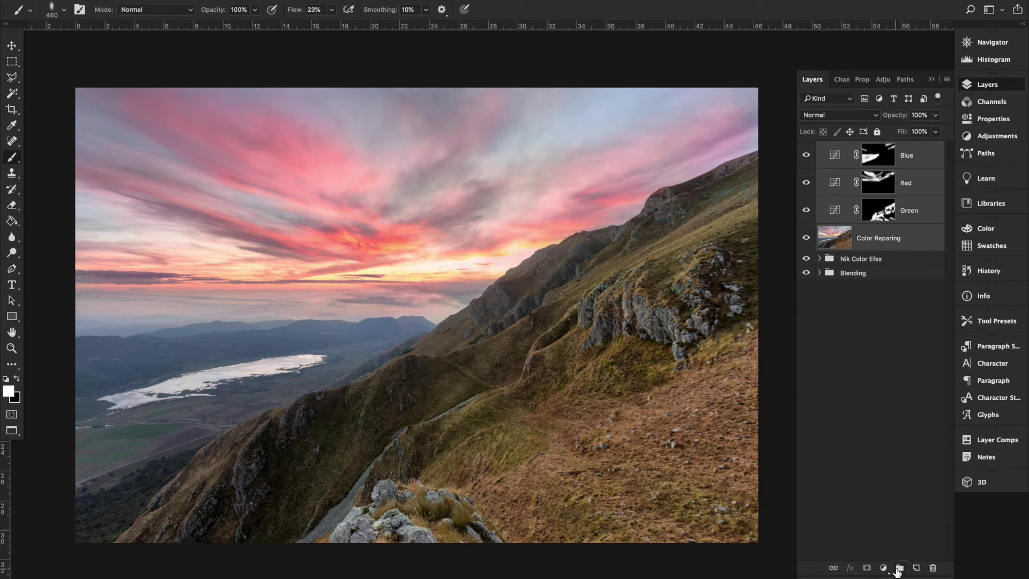
pyautogui.click(899, 569)
pyautogui.doubleClick(858, 148)
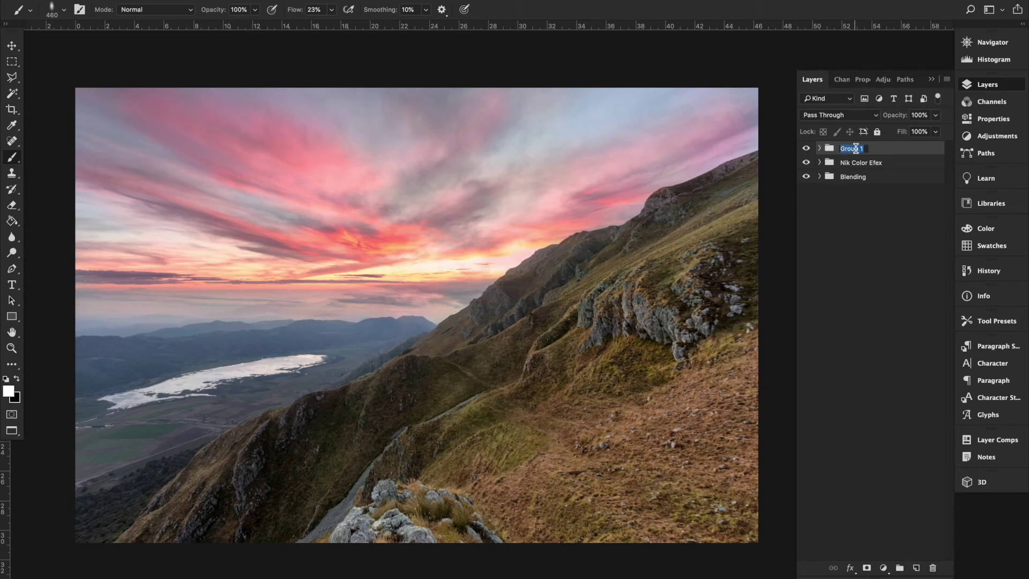
pyautogui.write('Color Reparing')
pyautogui.press('Return')
# - Toggle the Color Reparing group's visibility to compare the image with and without correction
pyautogui.click(806, 148)
pyautogui.click(807, 148)
pyautogui.click(807, 148)
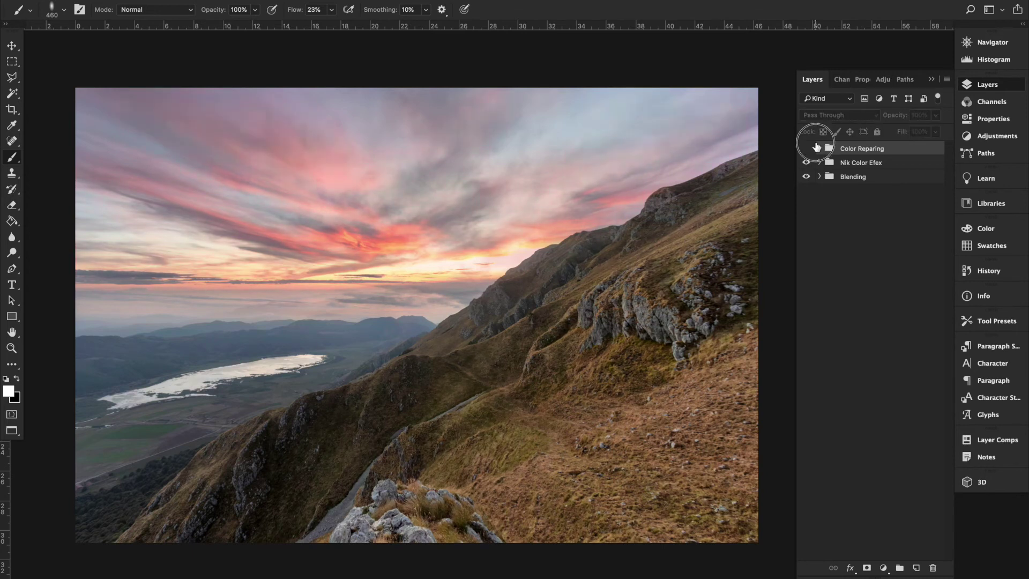
pyautogui.click(808, 149)
pyautogui.click(806, 149)
pyautogui.click(806, 149)
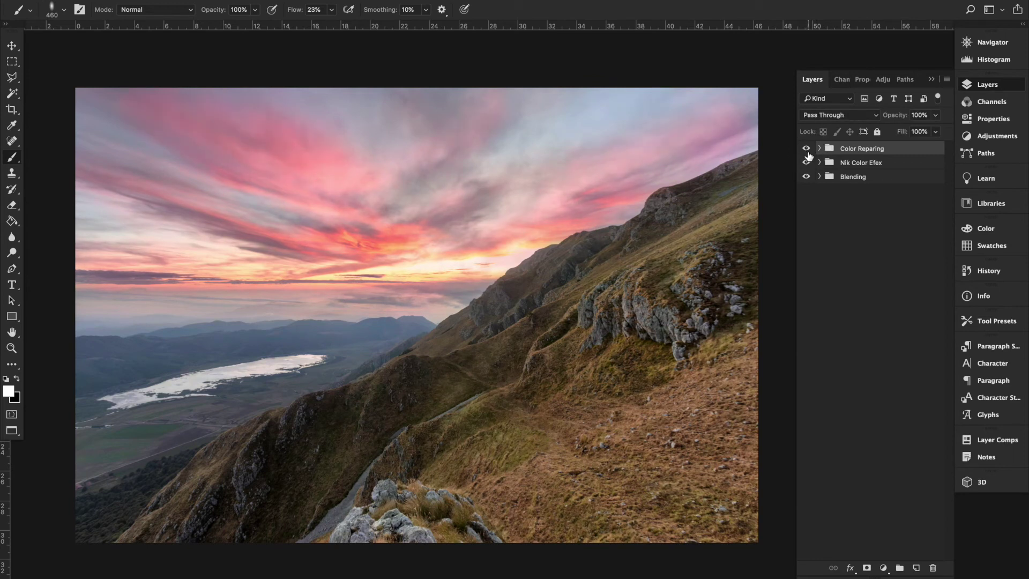
pyautogui.click(806, 148)
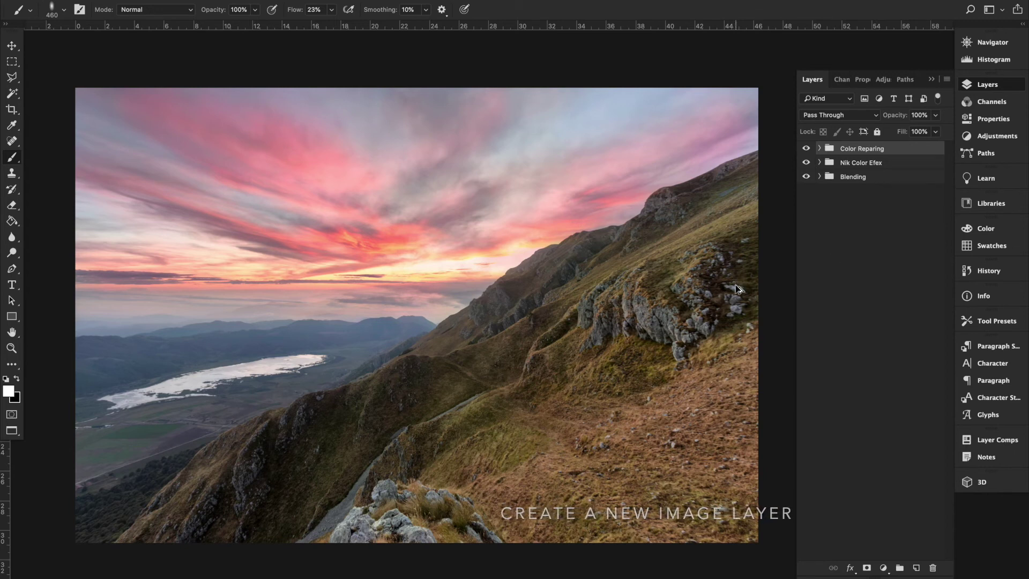
# - Stamp all visible layers into a new top layer named 'Sharpening'
pyautogui.hotkey('ctrl', 'alt', 'shift', 'e')
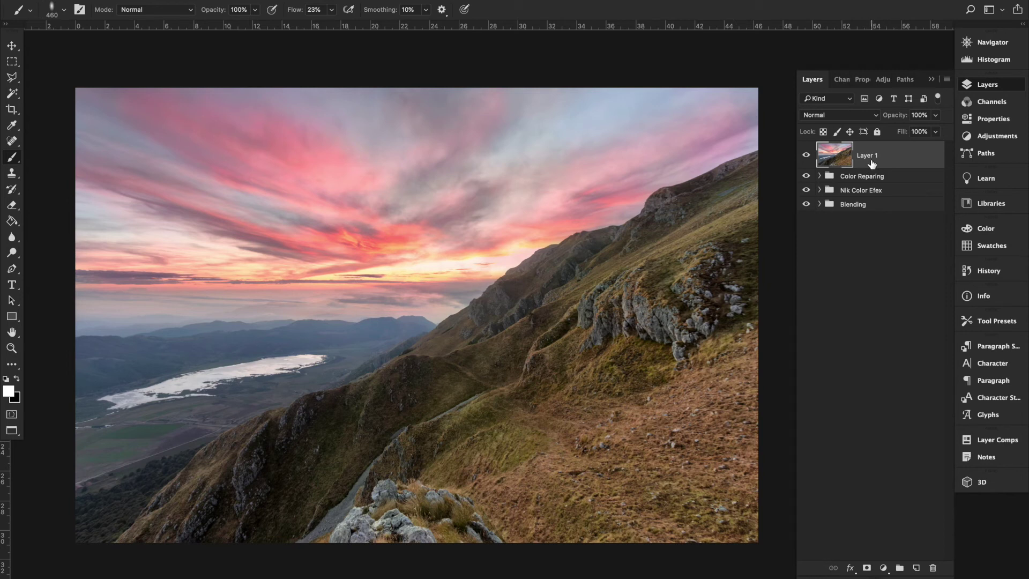
pyautogui.write('Sha')
pyautogui.press('Return')
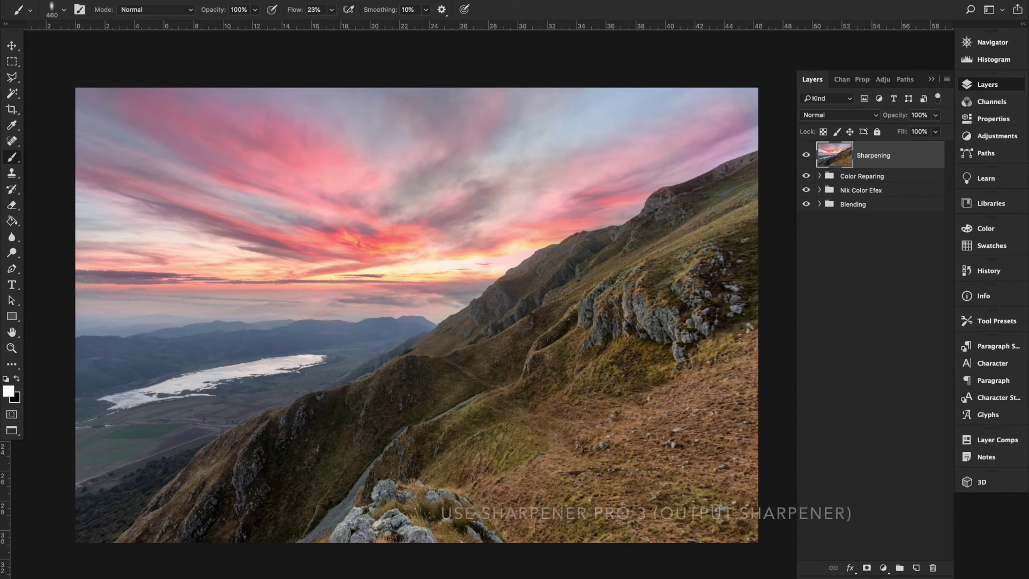
pyautogui.click(306, 2)
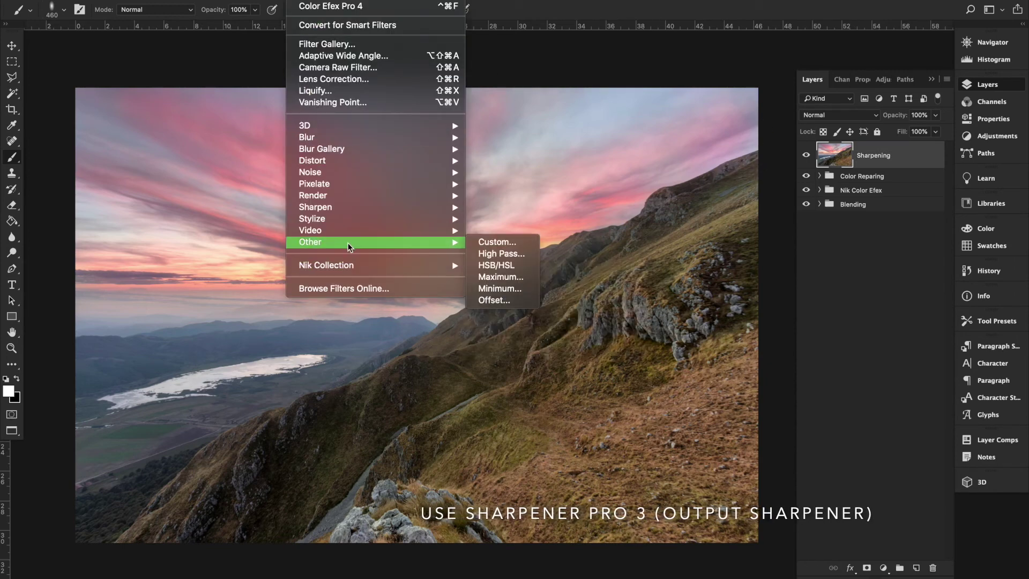
pyautogui.moveTo(326, 265)
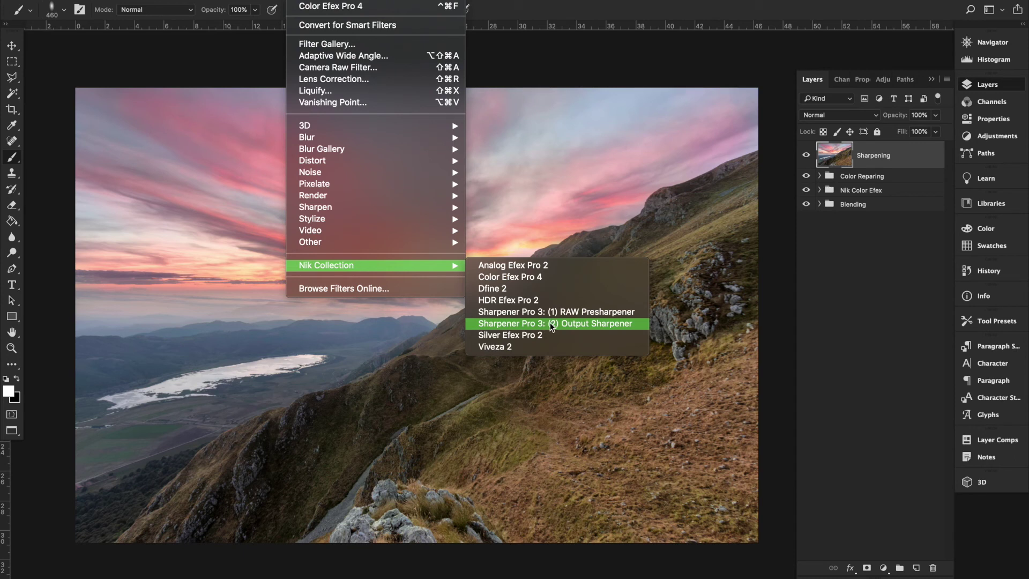
# - Run Sharpener Pro 3 Output Sharpener at 68% strength and 48% focus, comparing before/after
pyautogui.click(581, 323)
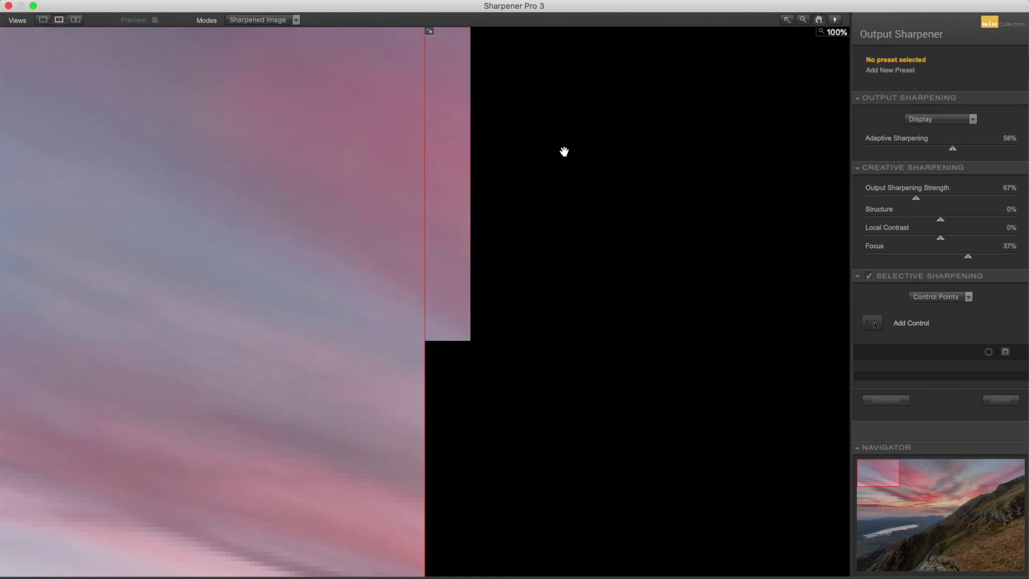
pyautogui.moveTo(901, 508); pyautogui.dragTo(935, 570)
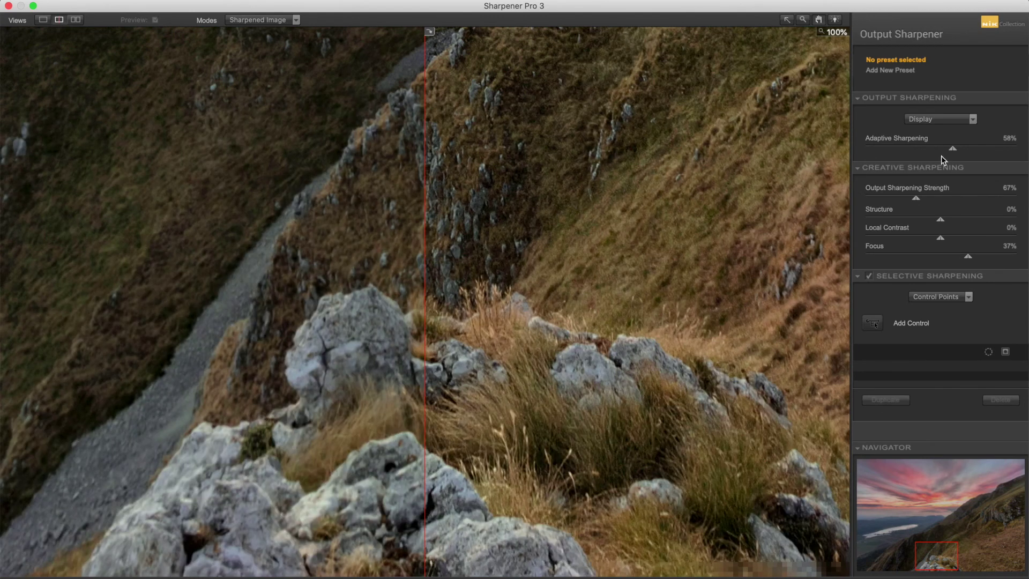
pyautogui.moveTo(917, 201); pyautogui.dragTo(913, 202)
pyautogui.moveTo(967, 257); pyautogui.dragTo(975, 260)
pyautogui.moveTo(426, 191)
pyautogui.mouseDown()
pyautogui.moveTo(705, 209)
pyautogui.moveTo(162, 225)
pyautogui.moveTo(767, 254)
pyautogui.moveTo(447, 275)
pyautogui.mouseUp()
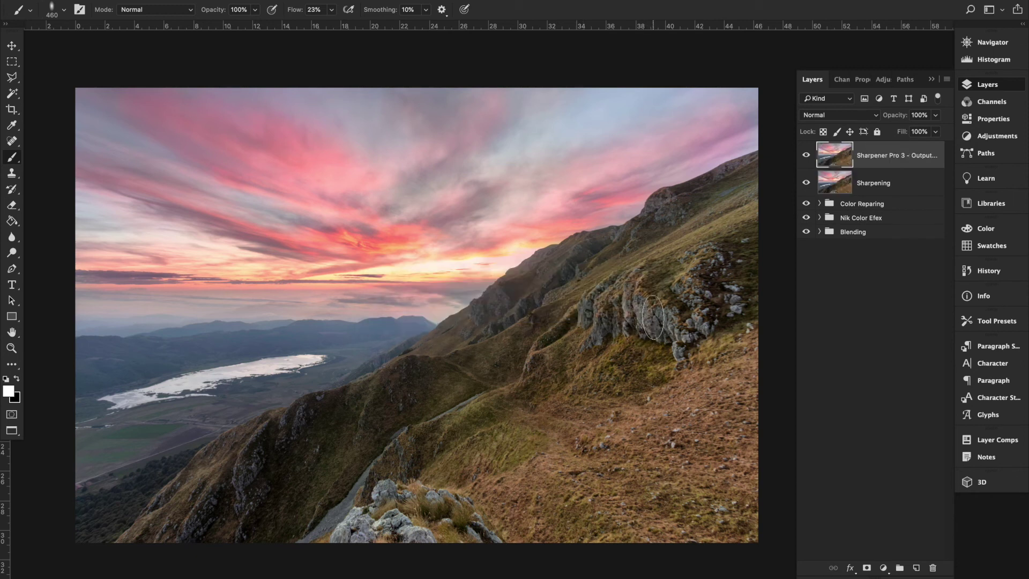
# - Add a layer mask, fill it black, and set a 476 px white brush
pyautogui.click(866, 567)
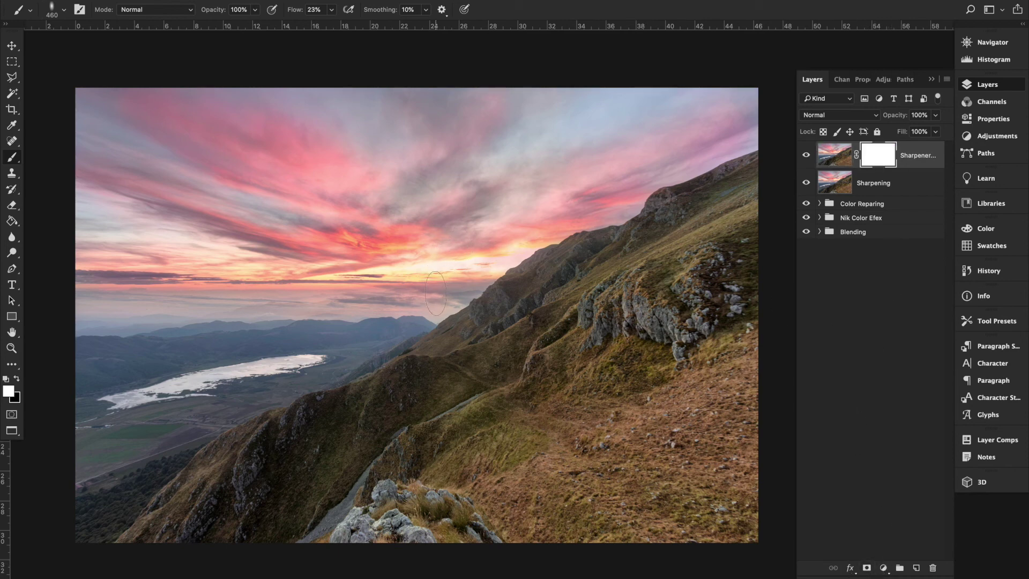
pyautogui.press('g')
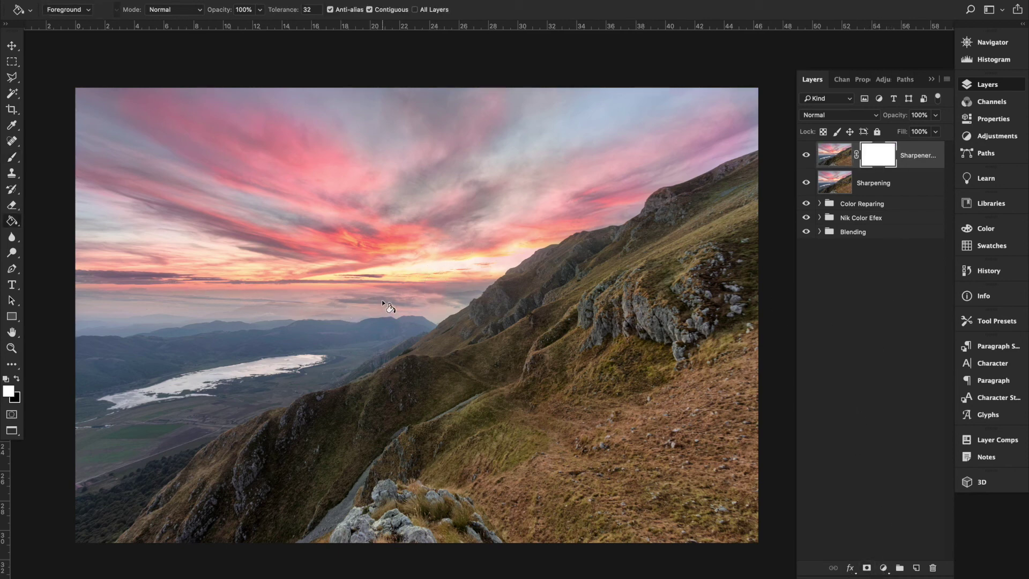
pyautogui.click(420, 281)
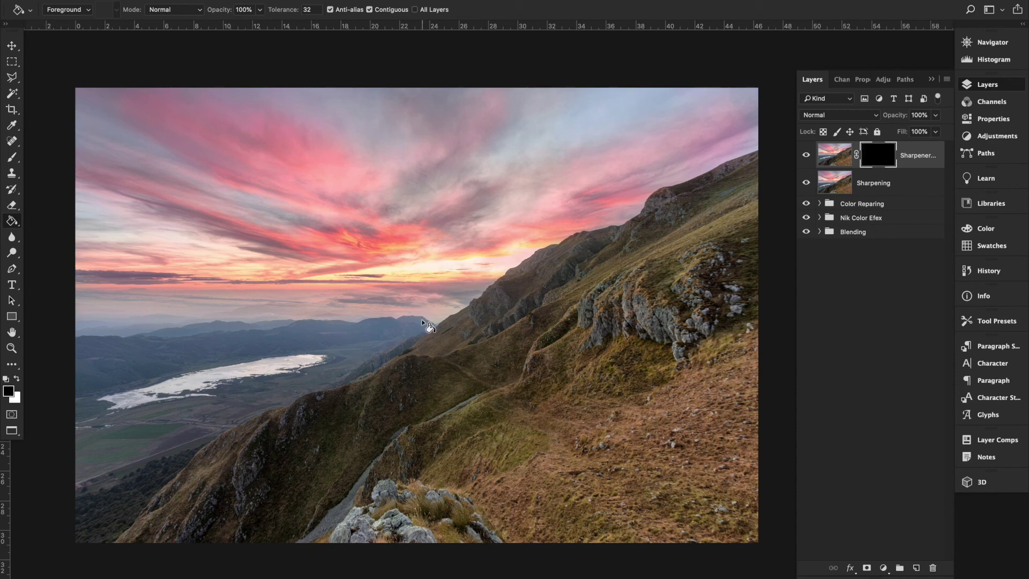
pyautogui.press('x')
pyautogui.press('b')
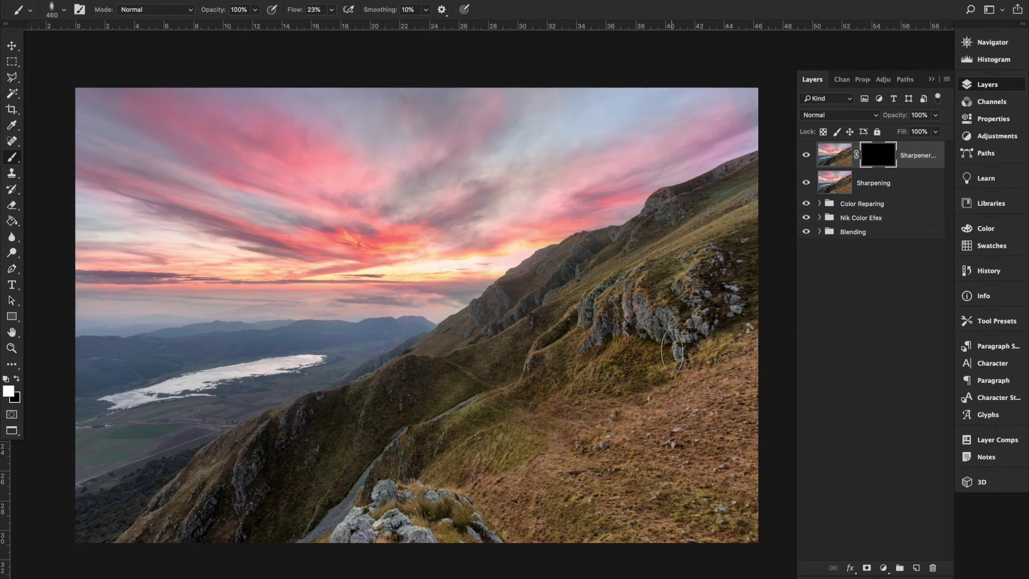
pyautogui.rightClick(666, 363)
pyautogui.moveTo(798, 399); pyautogui.dragTo(800, 399)
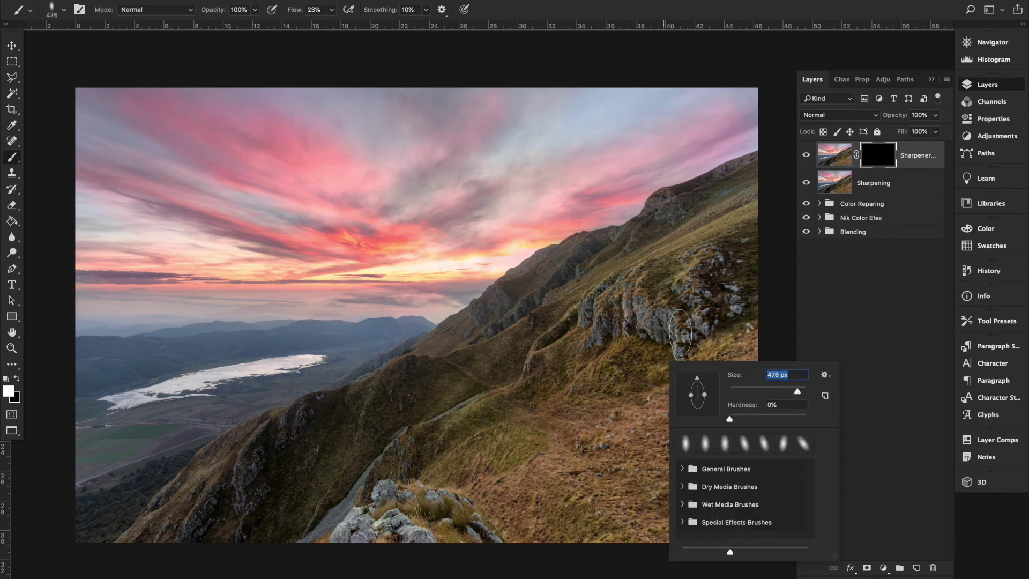
pyautogui.press('Return')
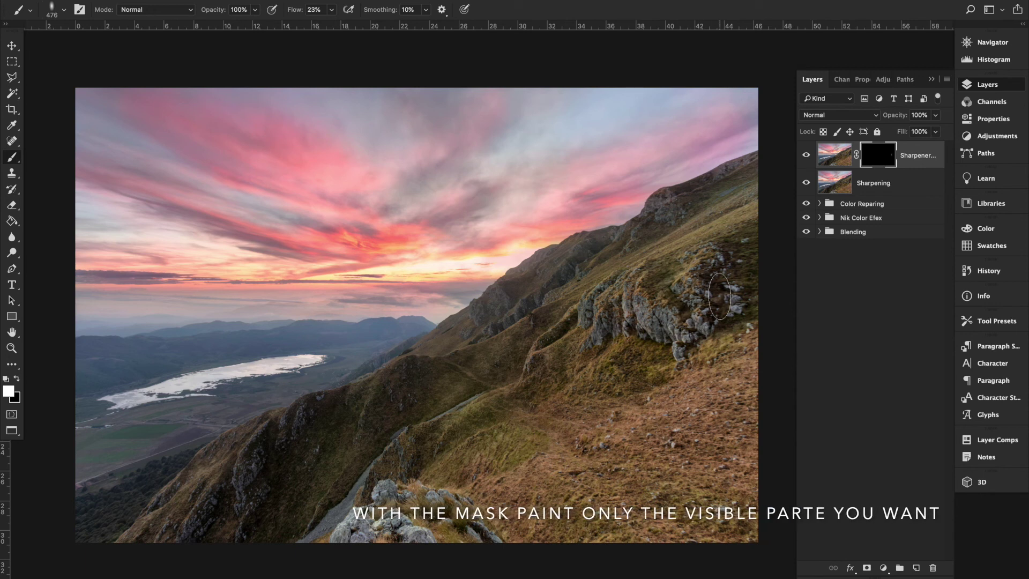
# - Paint white over the right rocks, grassy slope and ridge, raising brush flow to 100%
pyautogui.moveTo(600, 321); pyautogui.dragTo(675, 289)
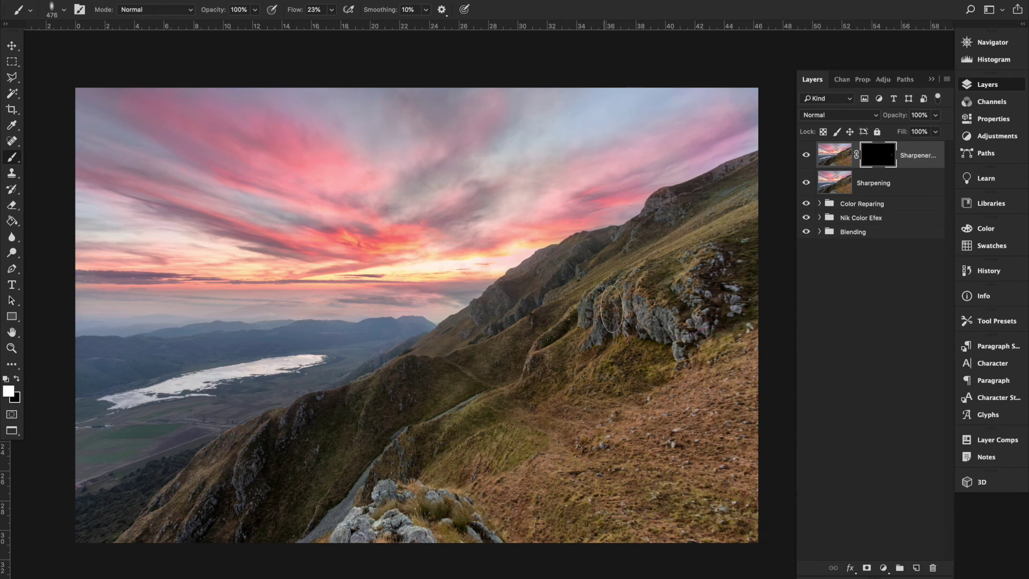
pyautogui.moveTo(449, 460); pyautogui.dragTo(715, 225)
pyautogui.moveTo(696, 209); pyautogui.dragTo(740, 190)
pyautogui.moveTo(662, 210)
pyautogui.mouseDown()
pyautogui.moveTo(378, 384)
pyautogui.moveTo(413, 363)
pyautogui.mouseUp()
pyautogui.moveTo(332, 10); pyautogui.dragTo(389, 24)
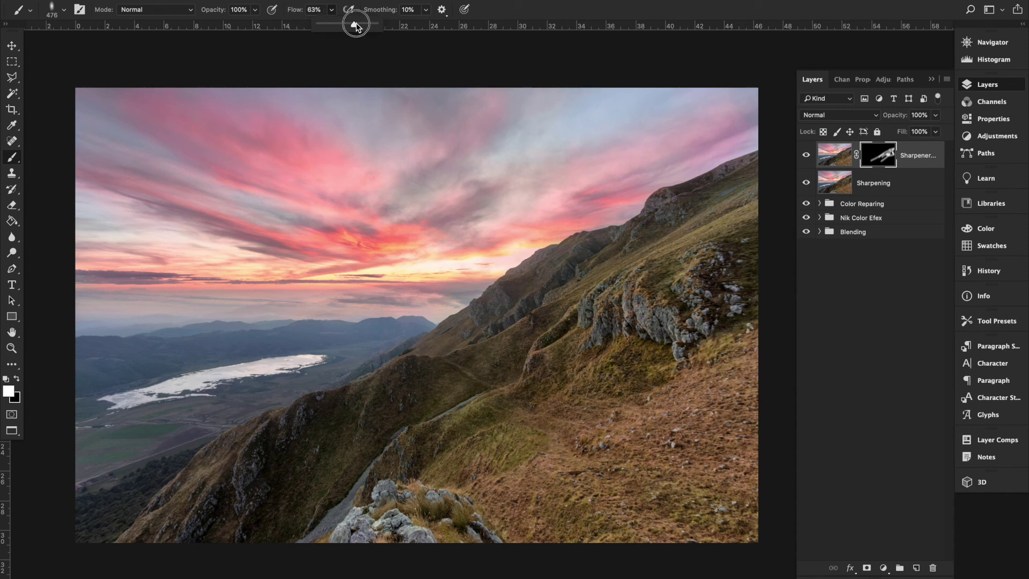
pyautogui.click(734, 193)
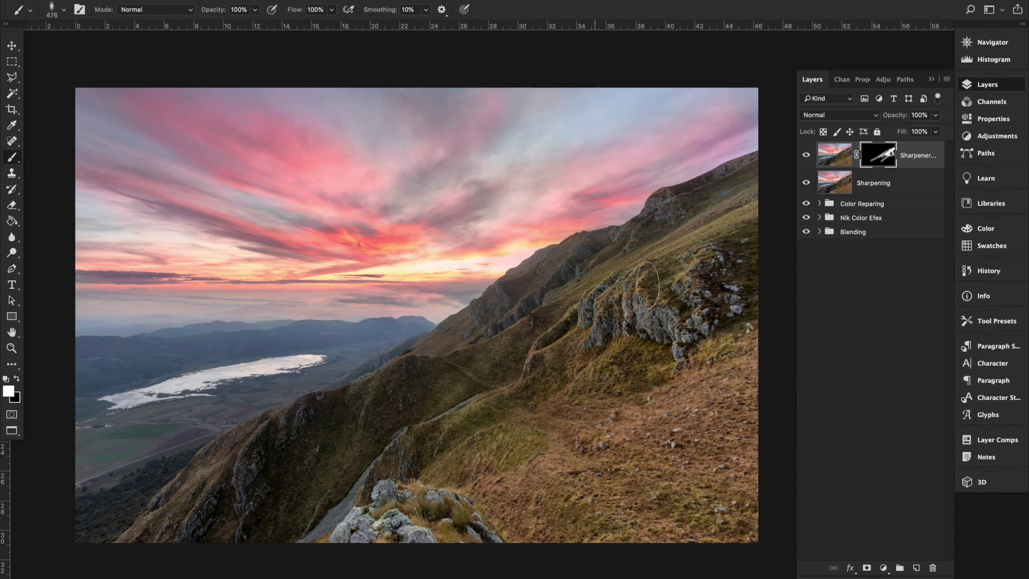
pyautogui.moveTo(742, 181)
pyautogui.mouseDown()
pyautogui.moveTo(407, 372)
pyautogui.moveTo(238, 445)
pyautogui.moveTo(106, 551)
pyautogui.moveTo(289, 420)
pyautogui.moveTo(186, 516)
pyautogui.moveTo(229, 459)
pyautogui.moveTo(340, 403)
pyautogui.mouseUp()
# - Viewing the mask alone, whiten the remaining dark patches with a 1400 px brush
pyautogui.keyDown('alt'); pyautogui.click(885, 159); pyautogui.keyUp('alt')
pyautogui.moveTo(753, 230)
pyautogui.mouseDown()
pyautogui.moveTo(739, 278)
pyautogui.moveTo(706, 264)
pyautogui.moveTo(781, 221)
pyautogui.moveTo(737, 211)
pyautogui.moveTo(682, 269)
pyautogui.moveTo(622, 259)
pyautogui.moveTo(417, 430)
pyautogui.moveTo(649, 269)
pyautogui.moveTo(562, 448)
pyautogui.mouseUp()
pyautogui.rightClick(563, 448)
pyautogui.moveTo(708, 430); pyautogui.dragTo(714, 429)
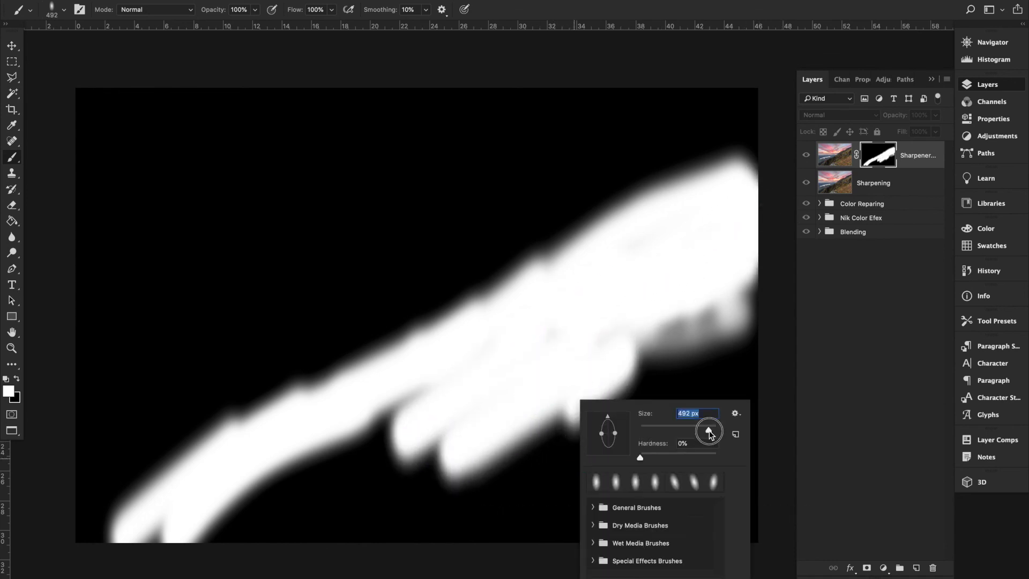
pyautogui.moveTo(726, 335)
pyautogui.mouseDown()
pyautogui.moveTo(751, 304)
pyautogui.moveTo(739, 409)
pyautogui.moveTo(747, 528)
pyautogui.moveTo(665, 520)
pyautogui.moveTo(152, 553)
pyautogui.moveTo(659, 494)
pyautogui.moveTo(689, 390)
pyautogui.moveTo(369, 530)
pyautogui.mouseUp()
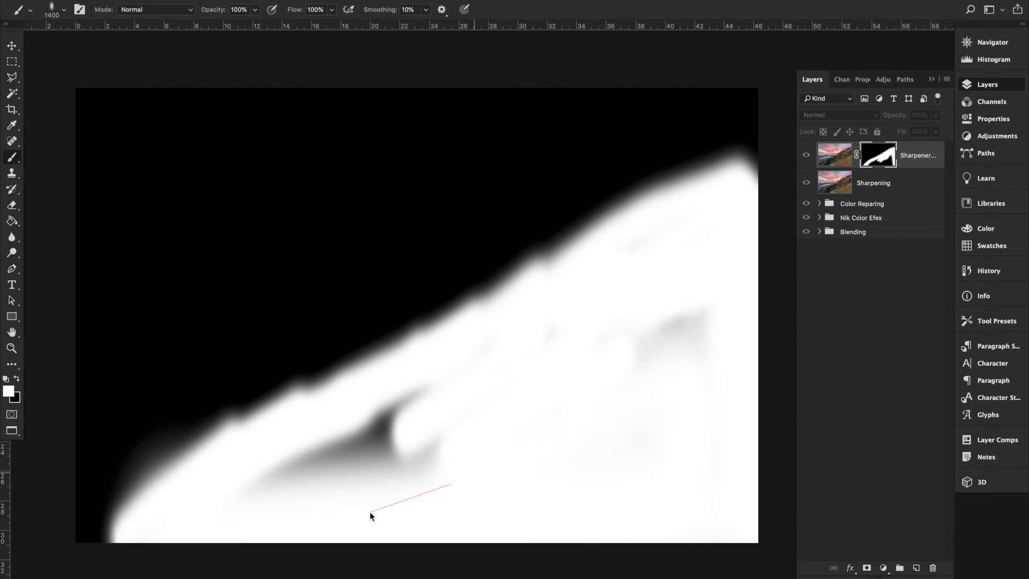
pyautogui.moveTo(689, 333); pyautogui.dragTo(557, 417)
pyautogui.moveTo(494, 391)
pyautogui.mouseDown()
pyautogui.moveTo(264, 517)
pyautogui.moveTo(328, 471)
pyautogui.mouseUp()
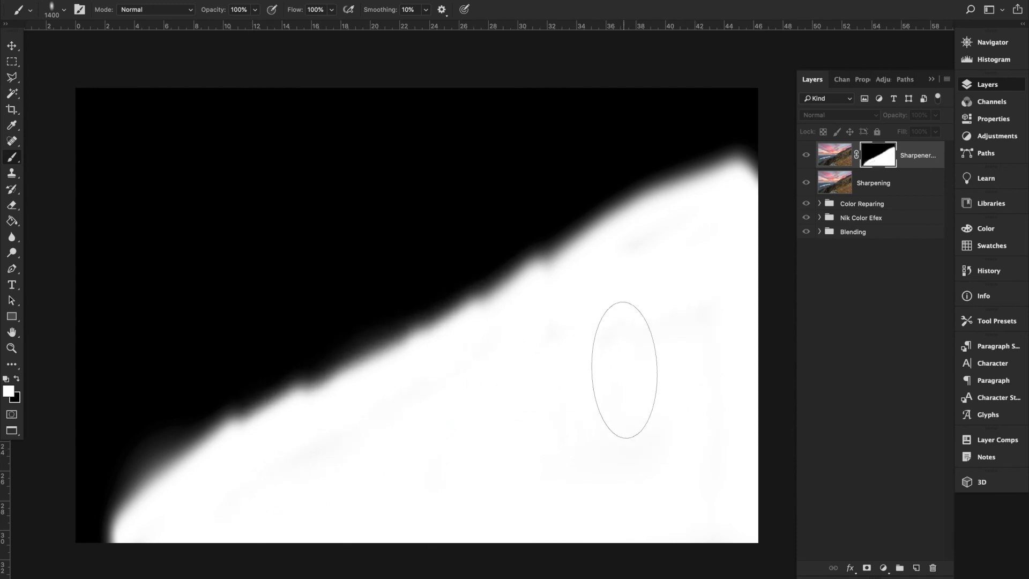
pyautogui.keyDown('alt'); pyautogui.click(881, 159); pyautogui.keyUp('alt')
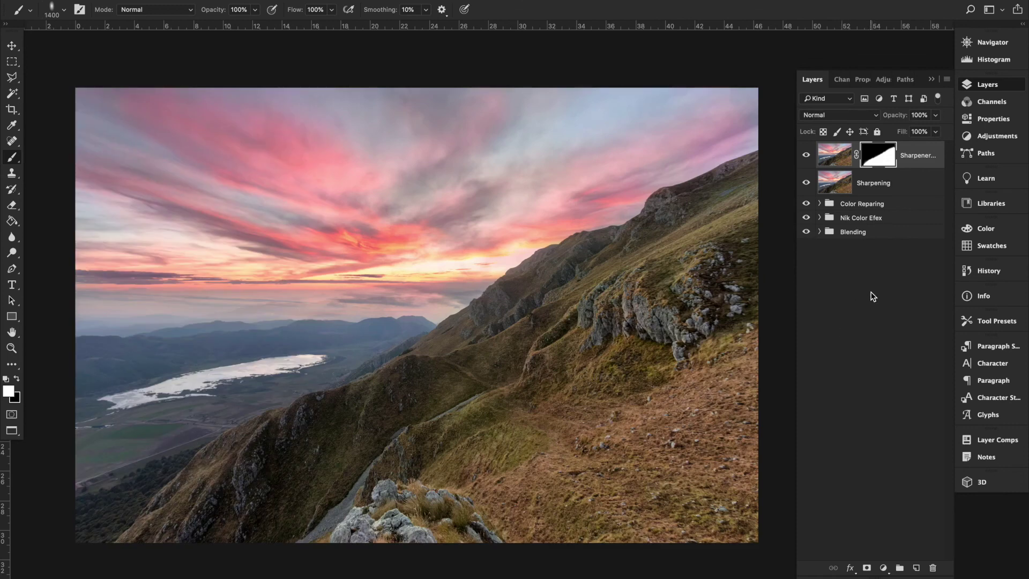
# - Toggle the sharpened layer to compare, then group both sharpening layers as 'Sharpener Output'
pyautogui.click(807, 157)
pyautogui.click(806, 156)
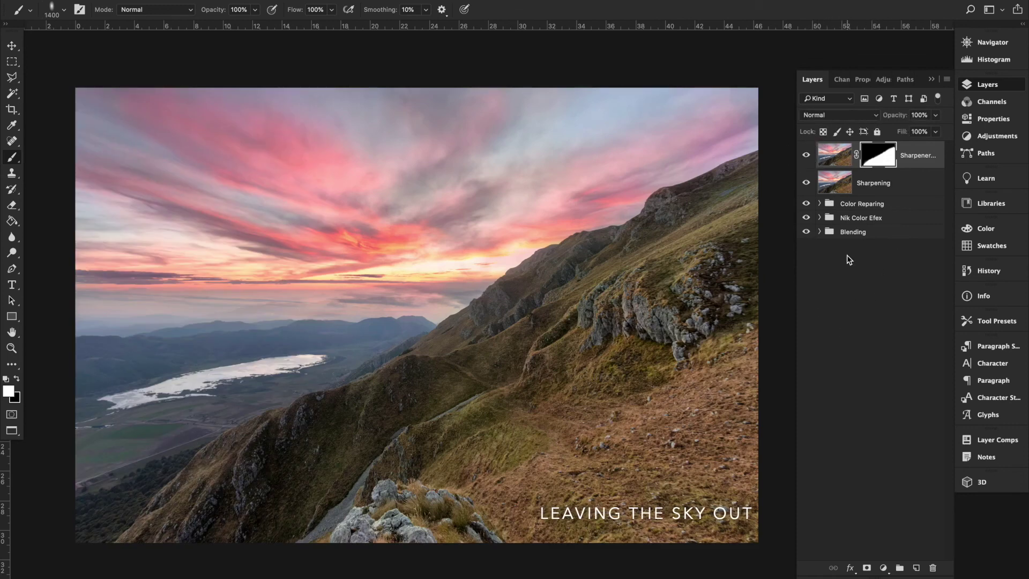
pyautogui.click(880, 301)
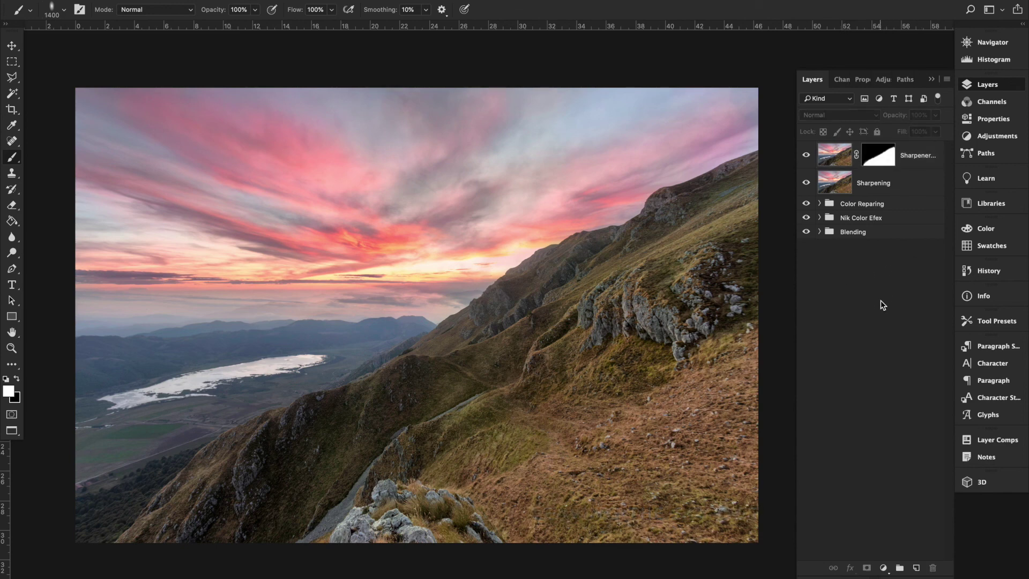
pyautogui.click(925, 186)
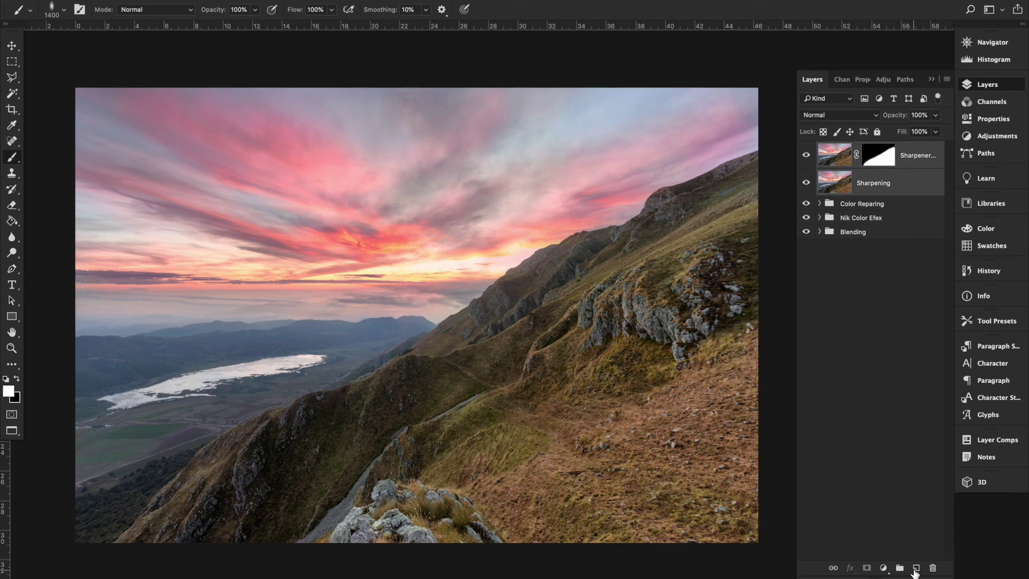
pyautogui.click(900, 568)
pyautogui.doubleClick(851, 150)
pyautogui.write('Sharpener Output')
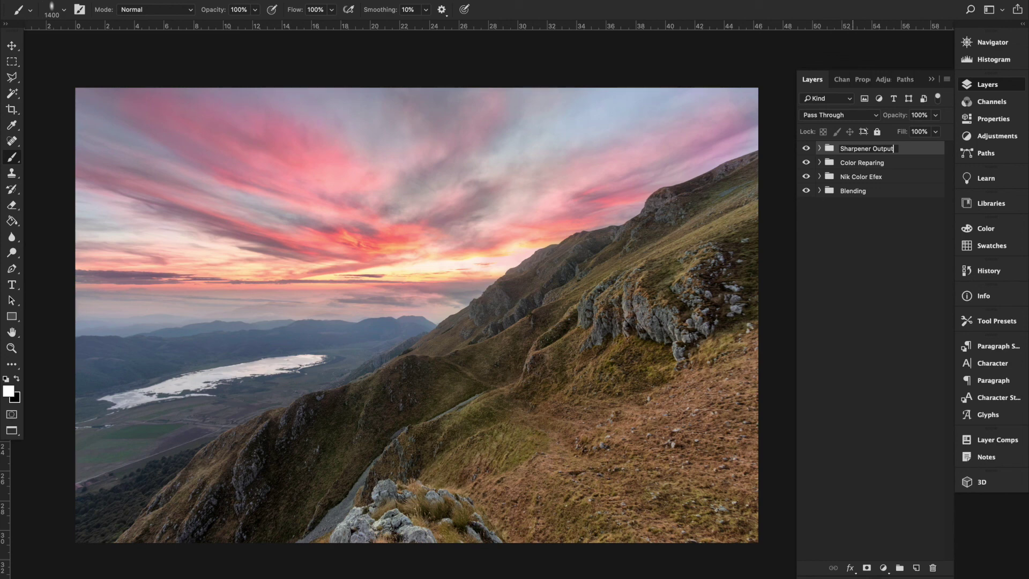
pyautogui.press('Return')
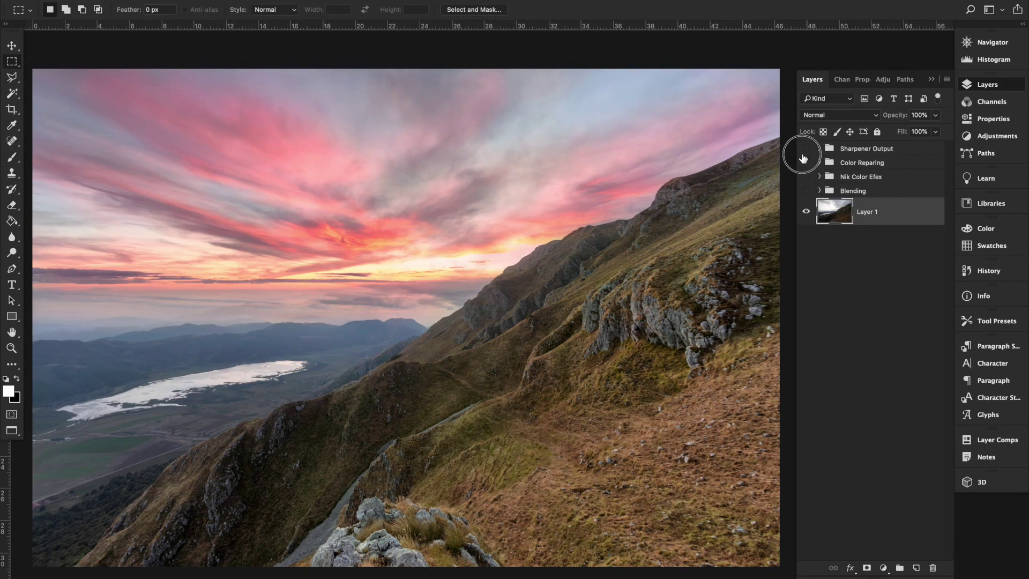
pyautogui.moveTo(805, 148); pyautogui.dragTo(807, 192)
# - Turn off all four edit groups' eyes to compare with the original Layer 1
pyautogui.moveTo(806, 191)
pyautogui.mouseDown()
pyautogui.moveTo(806, 148)
pyautogui.moveTo(806, 191)
pyautogui.mouseUp()
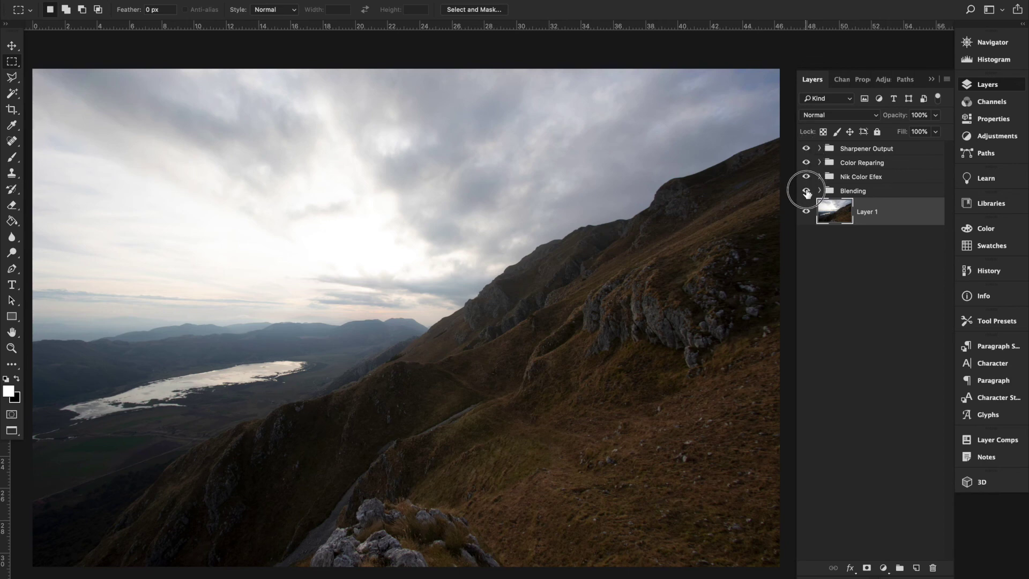